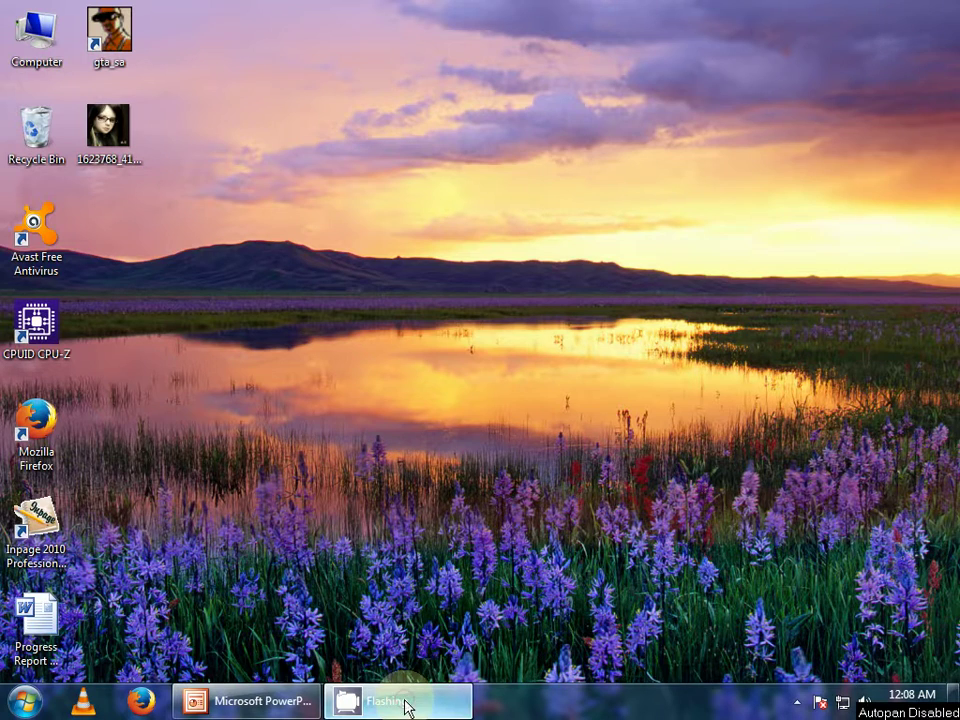
# Bring the presentation back and make the blank slide after the first one active.
pyautogui.click(262, 700)
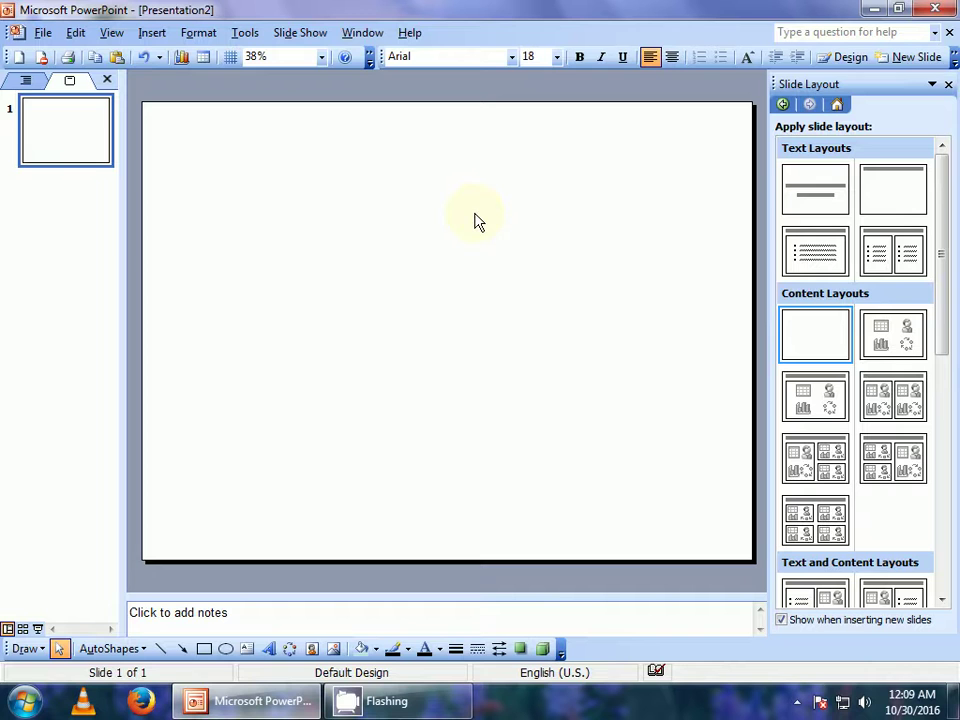
pyautogui.click(73, 208)
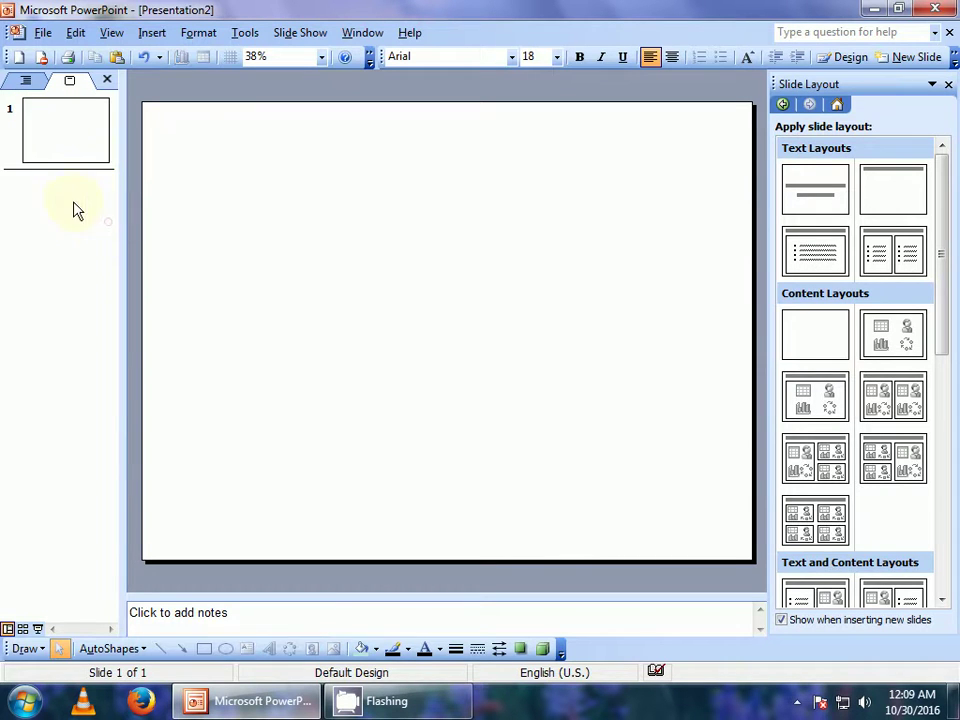
pyautogui.click(71, 146)
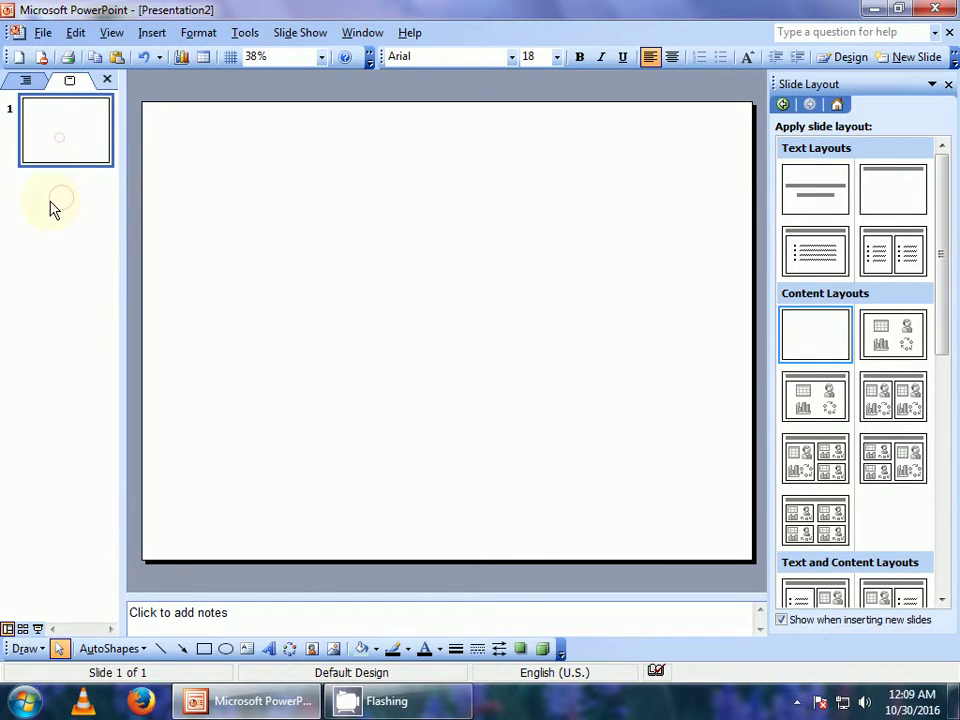
pyautogui.click(54, 206)
pyautogui.click(50, 211)
pyautogui.click(58, 150)
pyautogui.click(49, 211)
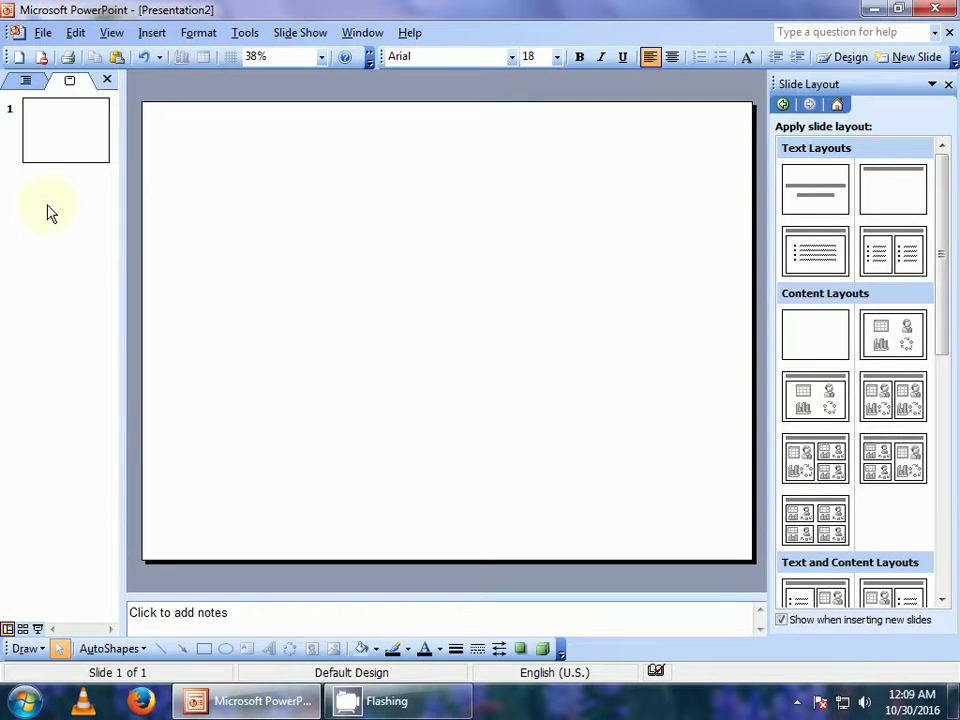
pyautogui.click(51, 213)
pyautogui.click(350, 420)
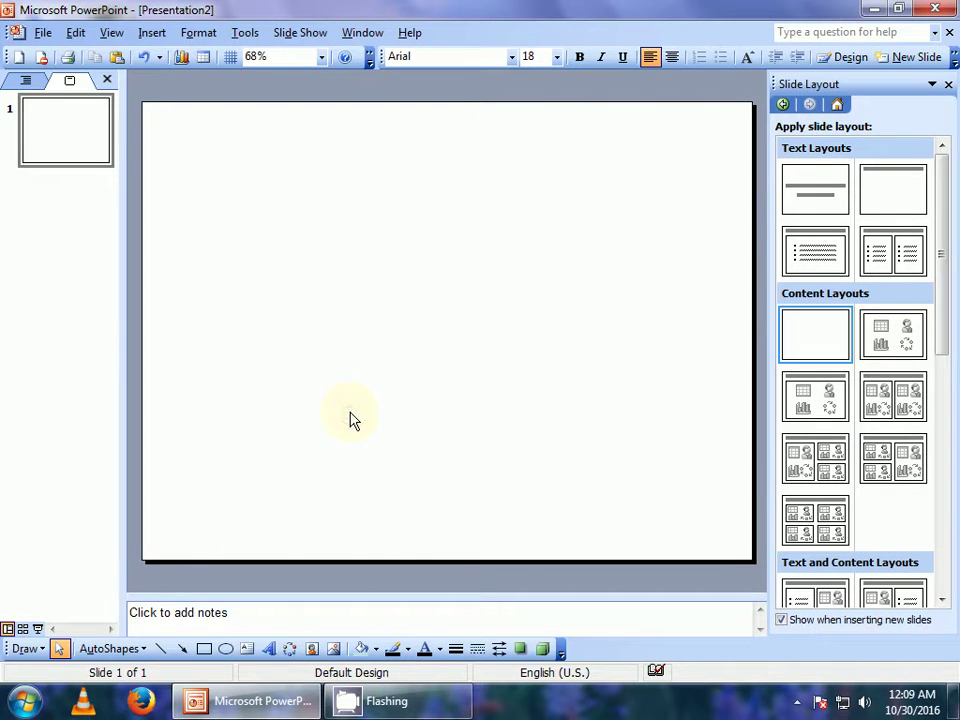
# Insert a rainbow-style WordArt reading Slide 1 and enlarge it on the slide.
pyautogui.click(268, 650)
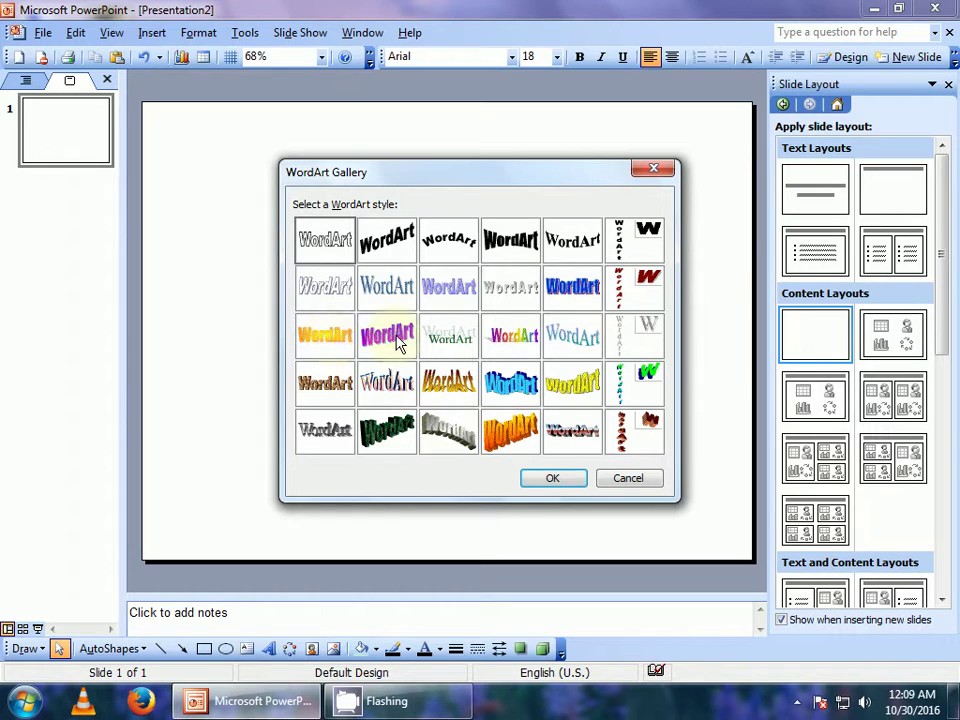
pyautogui.click(514, 343)
pyautogui.click(573, 481)
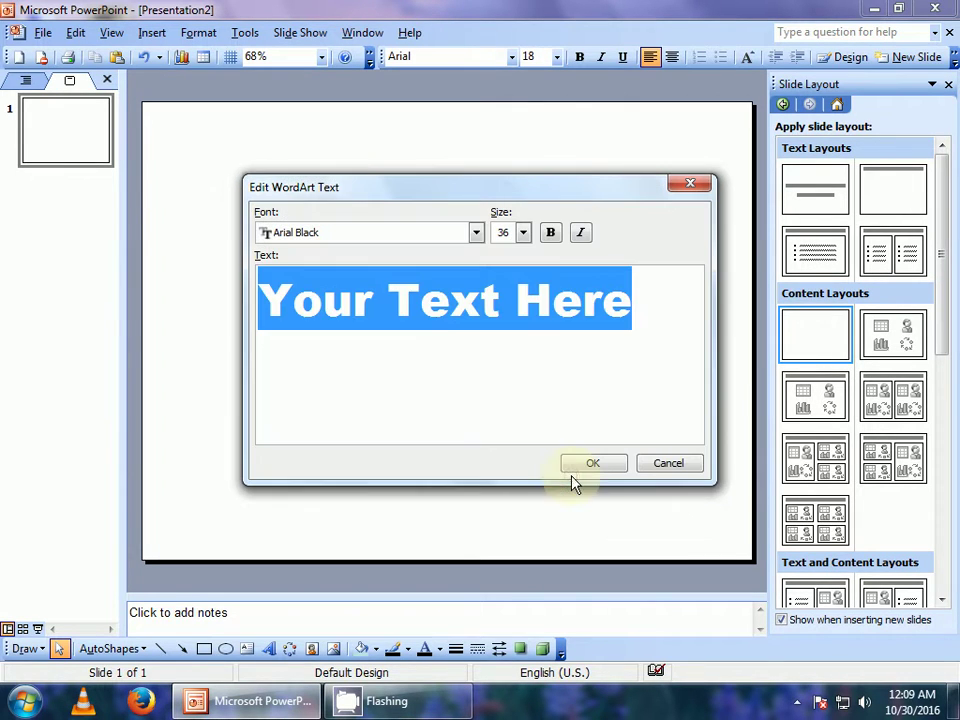
pyautogui.write('C')
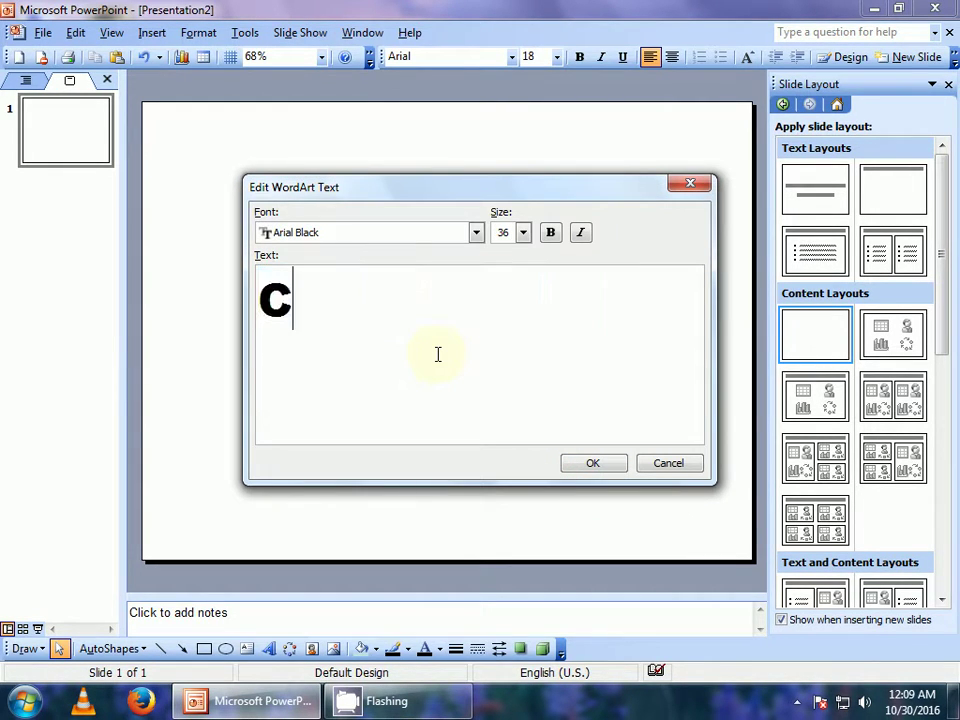
pyautogui.press('BackSpace')
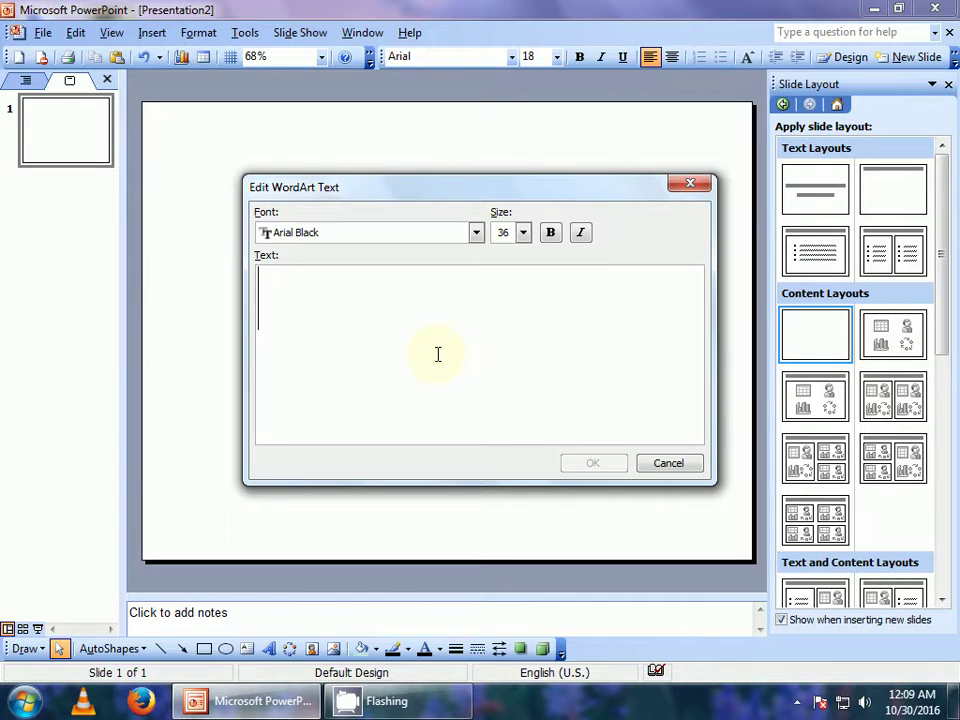
pyautogui.write('S')
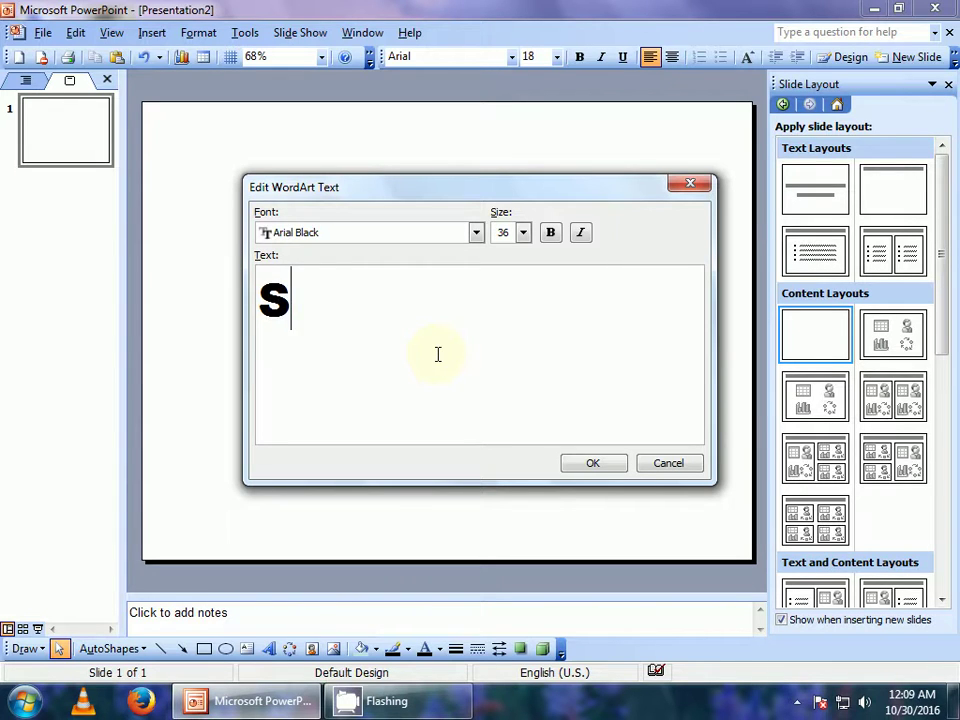
pyautogui.write('Ide')
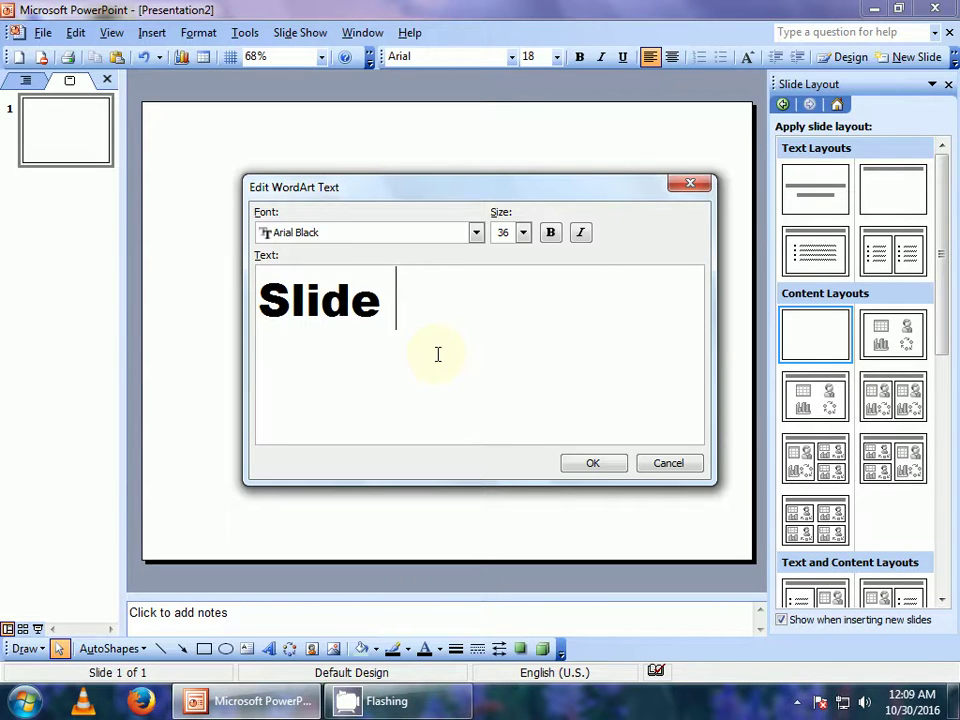
pyautogui.write('1')
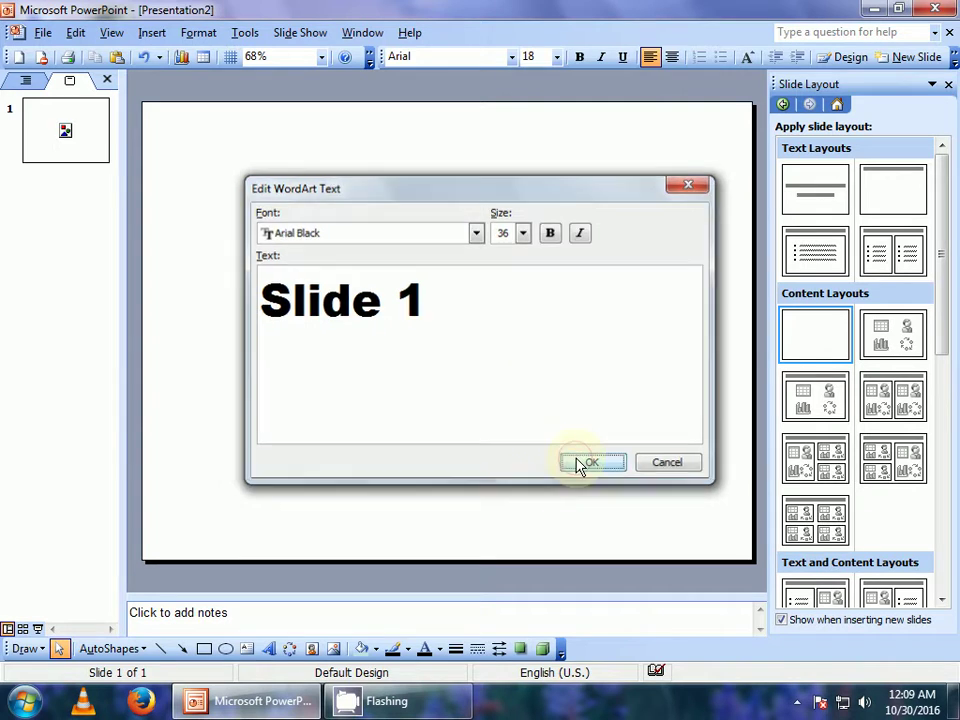
pyautogui.click(580, 462)
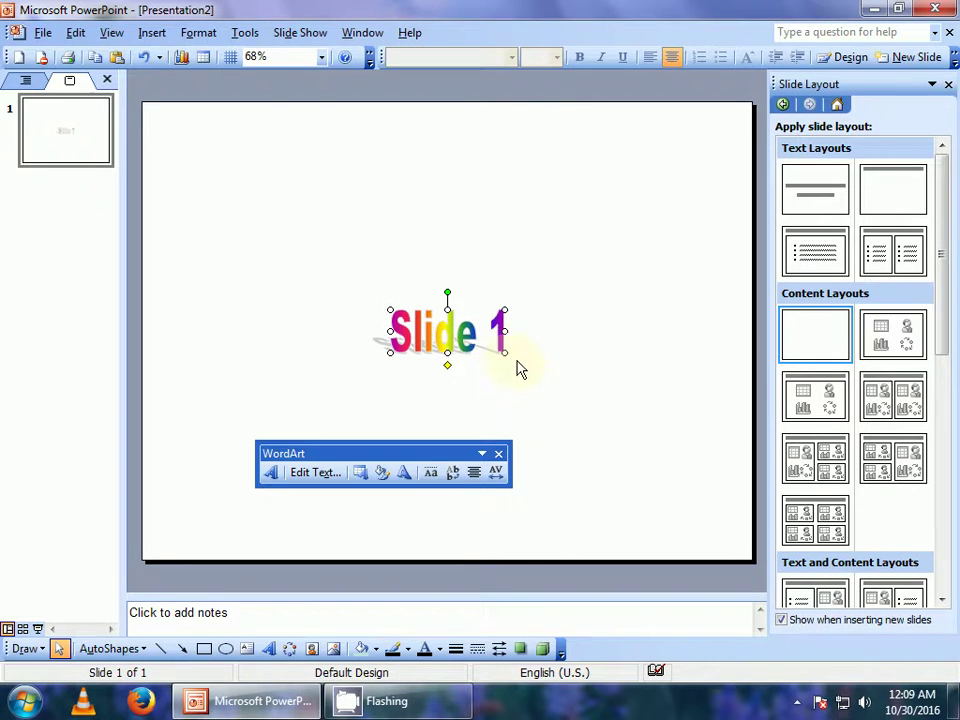
pyautogui.moveTo(503, 355); pyautogui.dragTo(594, 412)
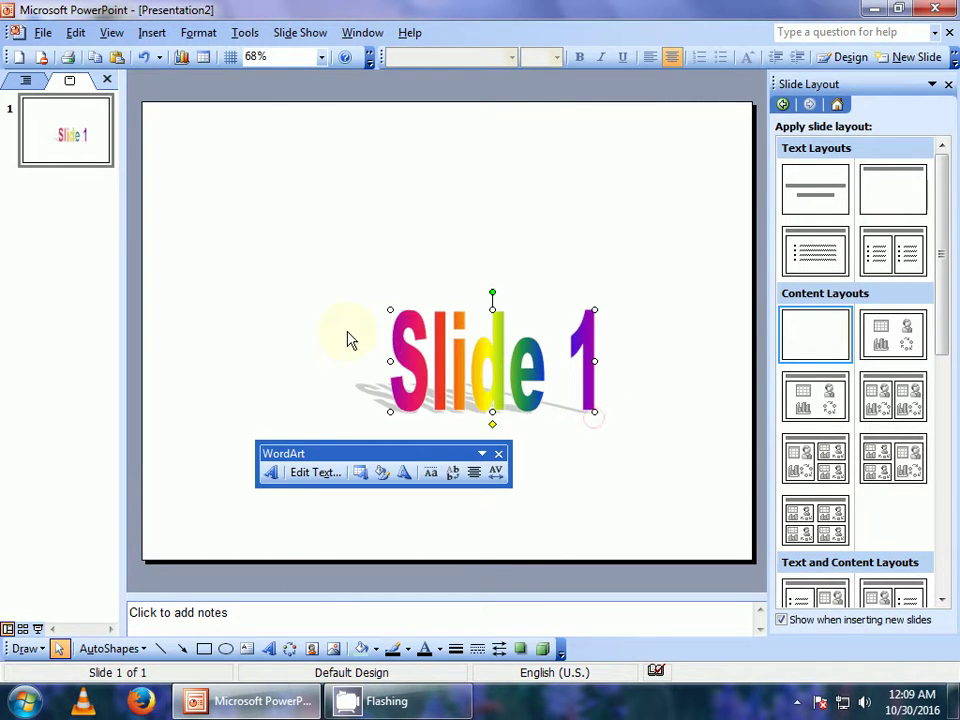
pyautogui.moveTo(358, 268); pyautogui.dragTo(336, 246)
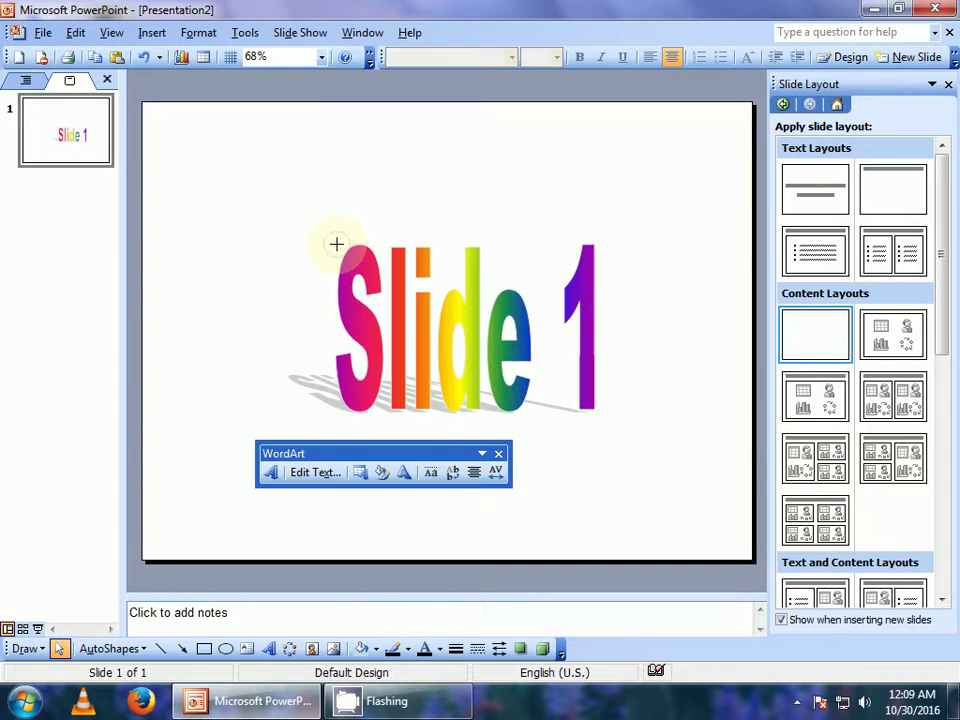
# Duplicate the Slide 1 slide twice and change the second slide's WordArt to 'Slide 2'.
pyautogui.click(66, 158)
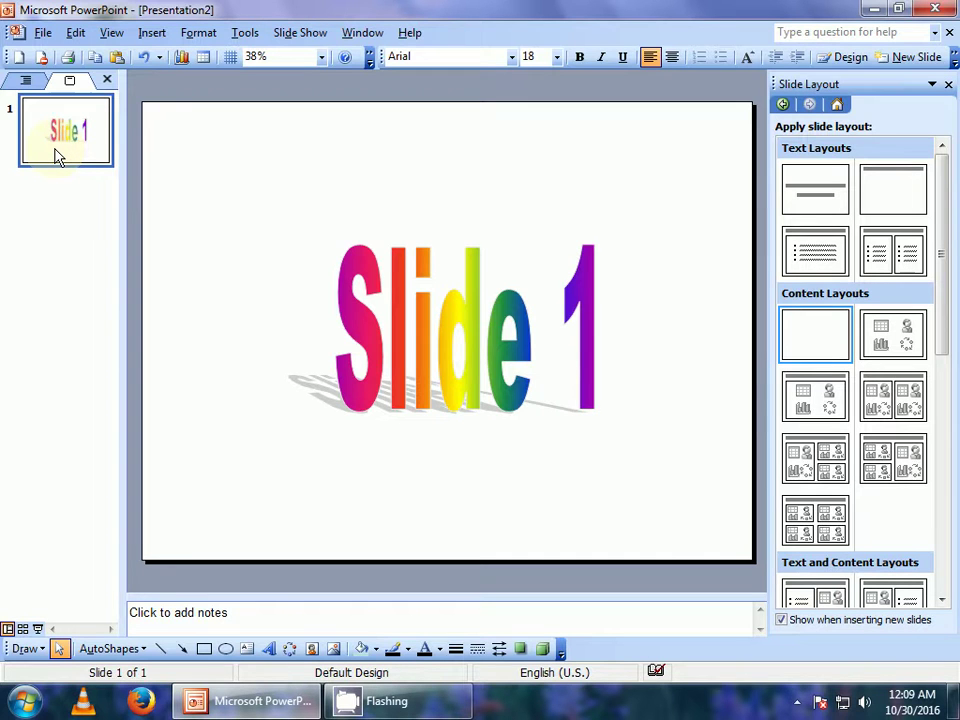
pyautogui.hotkey('ctrl', 'd')
pyautogui.hotkey('ctrl', 'd')
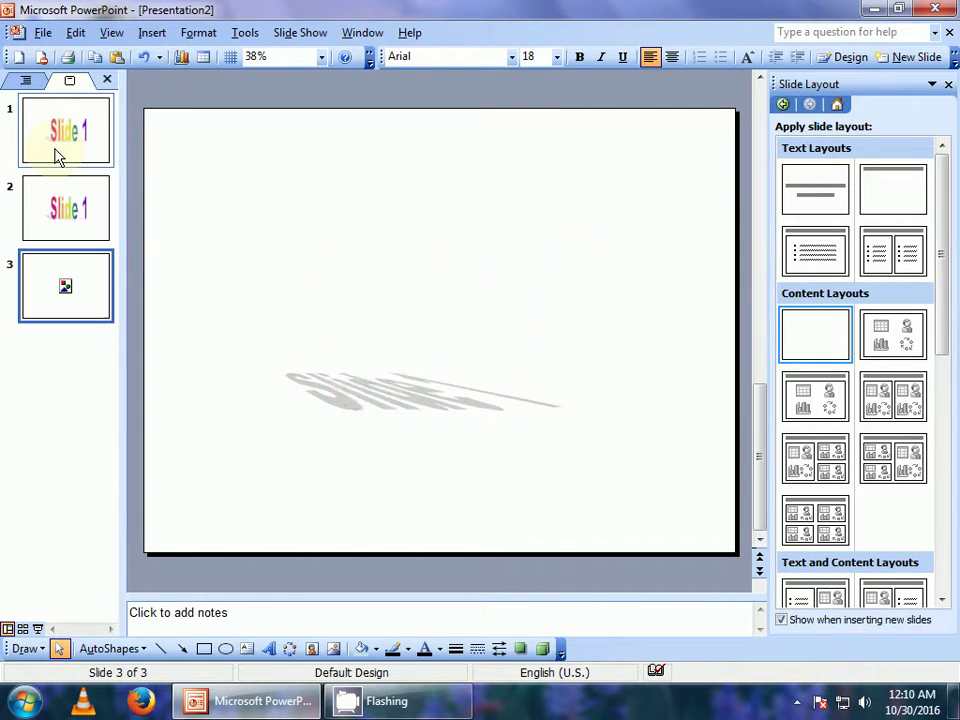
pyautogui.hotkey('ctrl', 'd')
pyautogui.hotkey('ctrl', 'd')
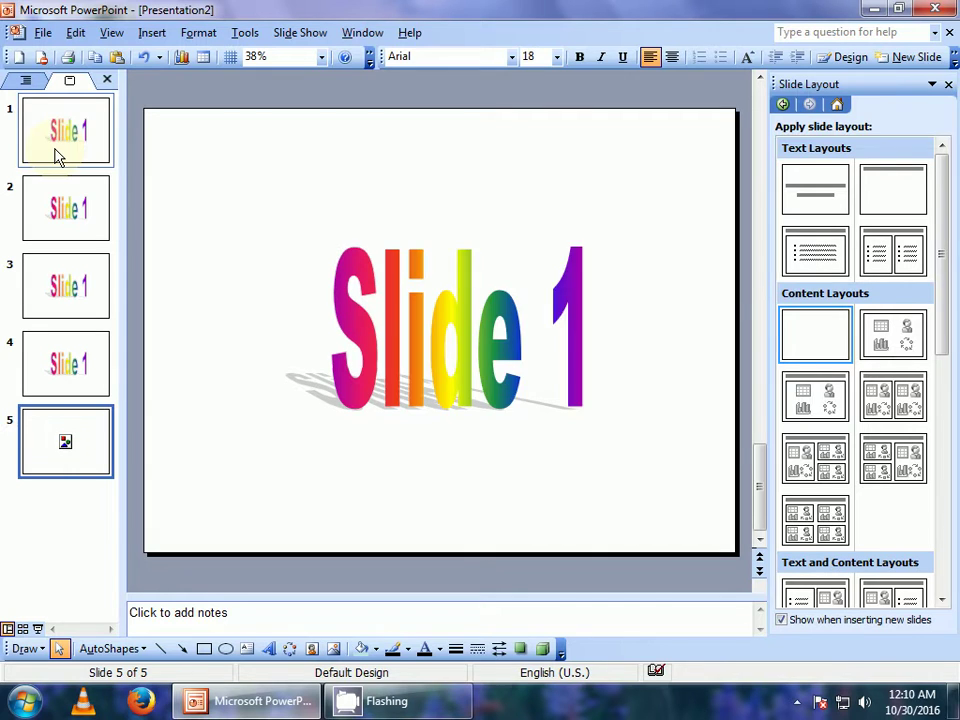
pyautogui.click(64, 208)
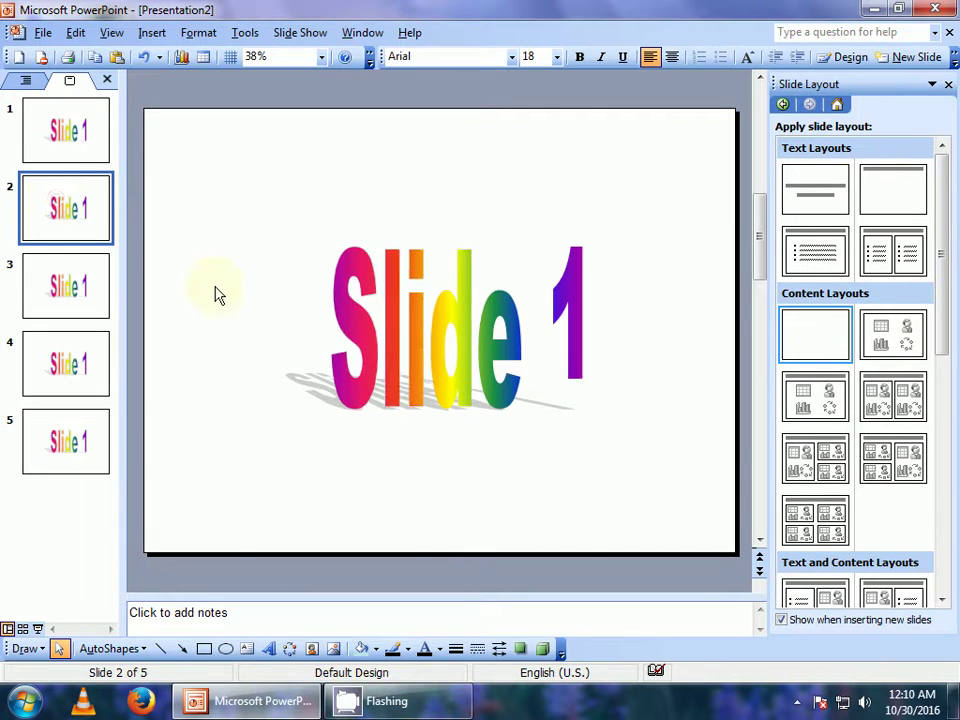
pyautogui.doubleClick(511, 362)
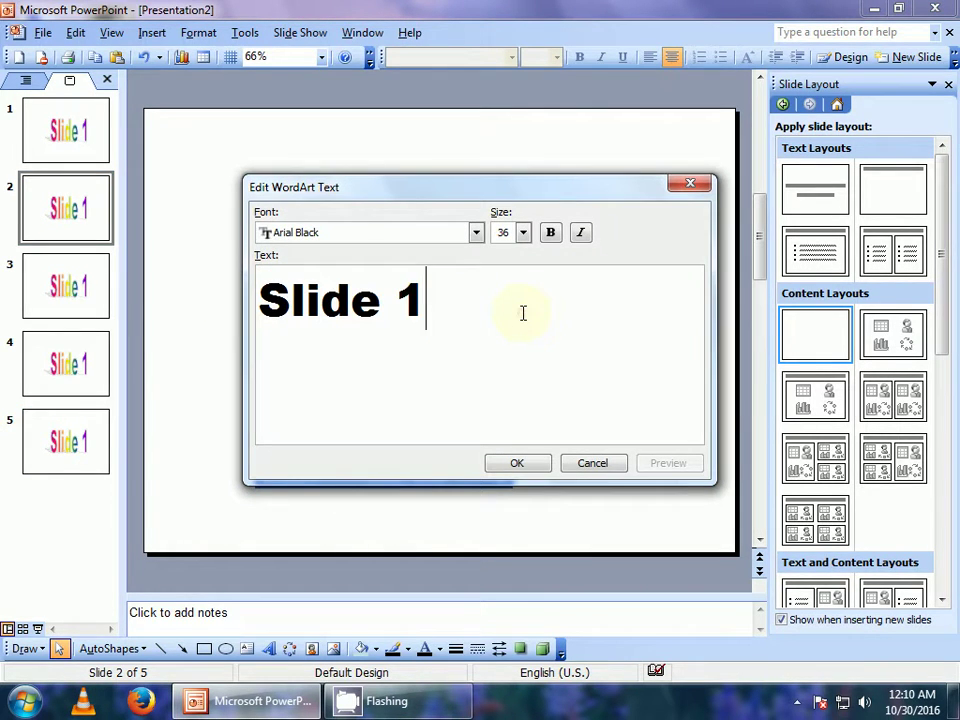
pyautogui.press('BackSpace')
pyautogui.write('2')
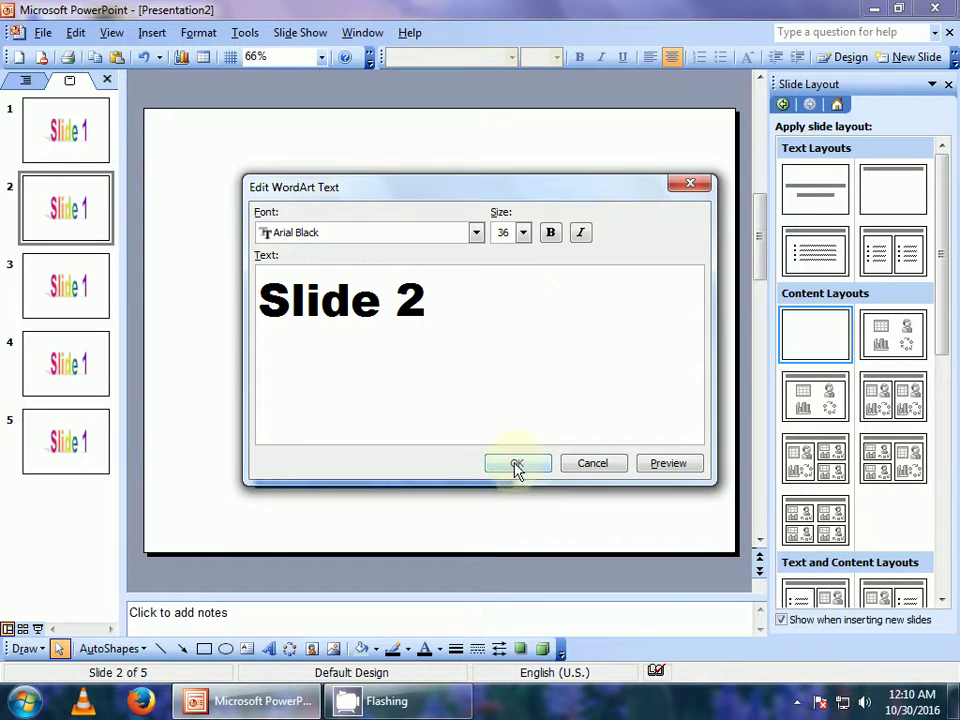
pyautogui.click(516, 463)
# Change the next slide's WordArt number from 2 to 3.
pyautogui.click(72, 290)
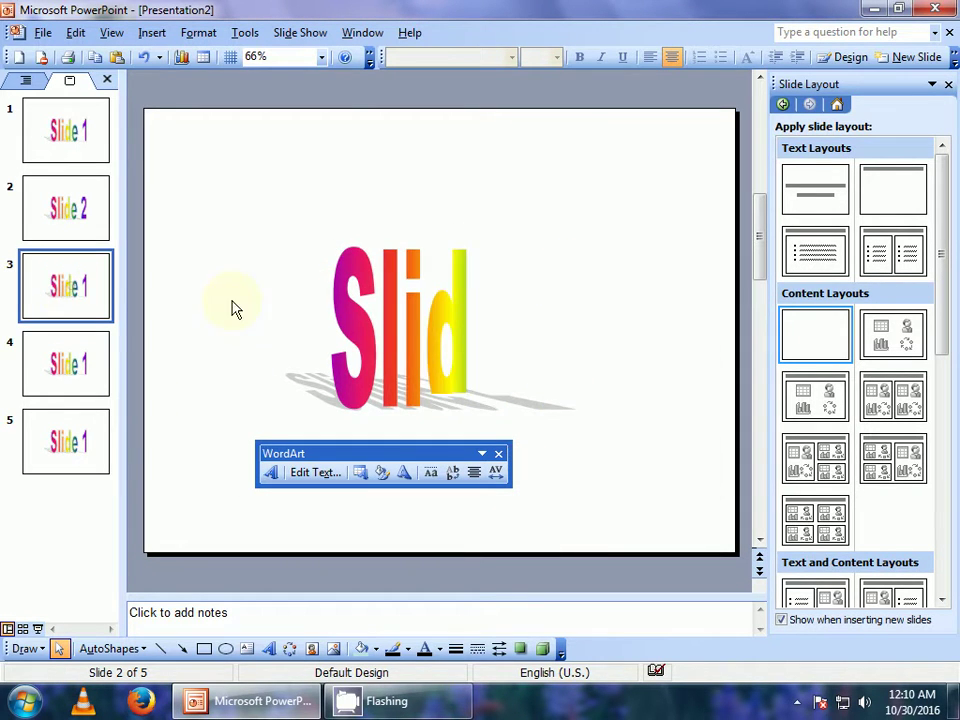
pyautogui.doubleClick(463, 300)
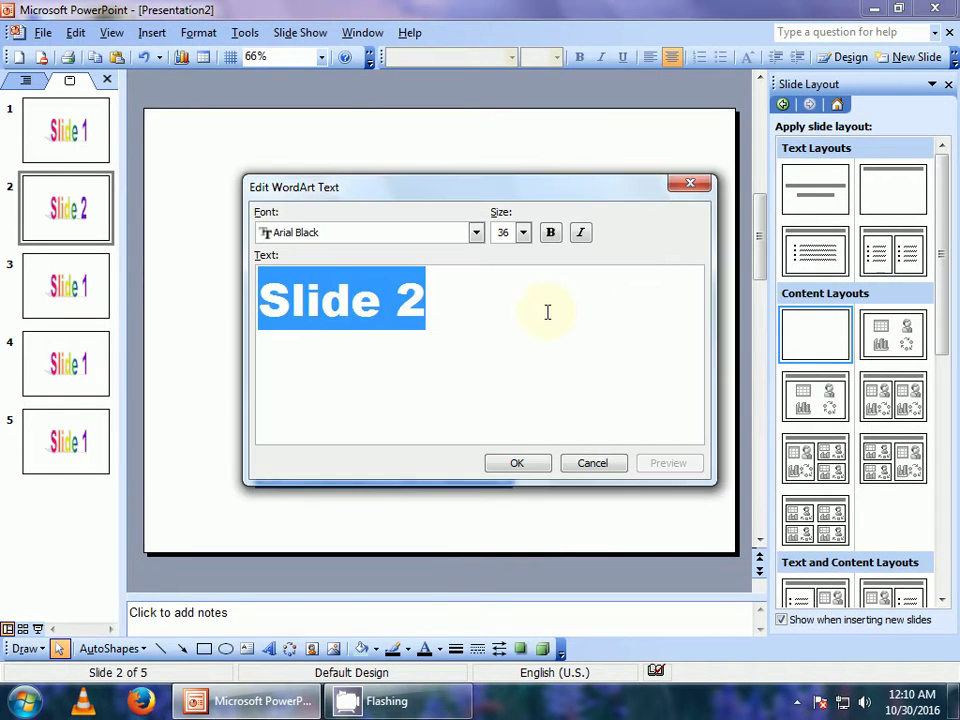
pyautogui.click(539, 302)
pyautogui.press('BackSpace')
pyautogui.write('3')
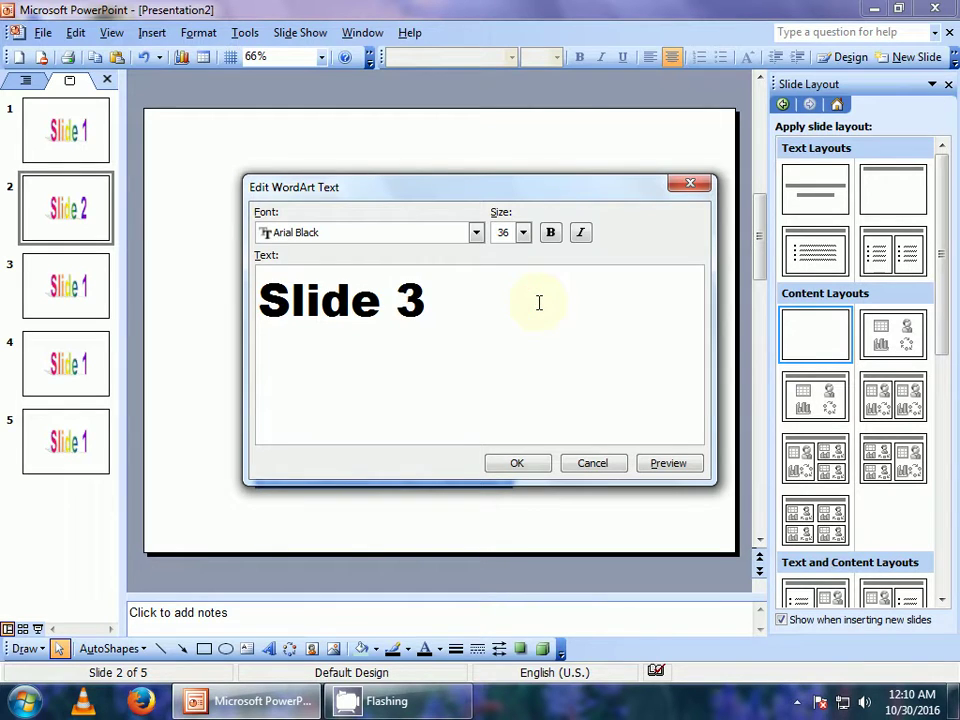
pyautogui.click(514, 465)
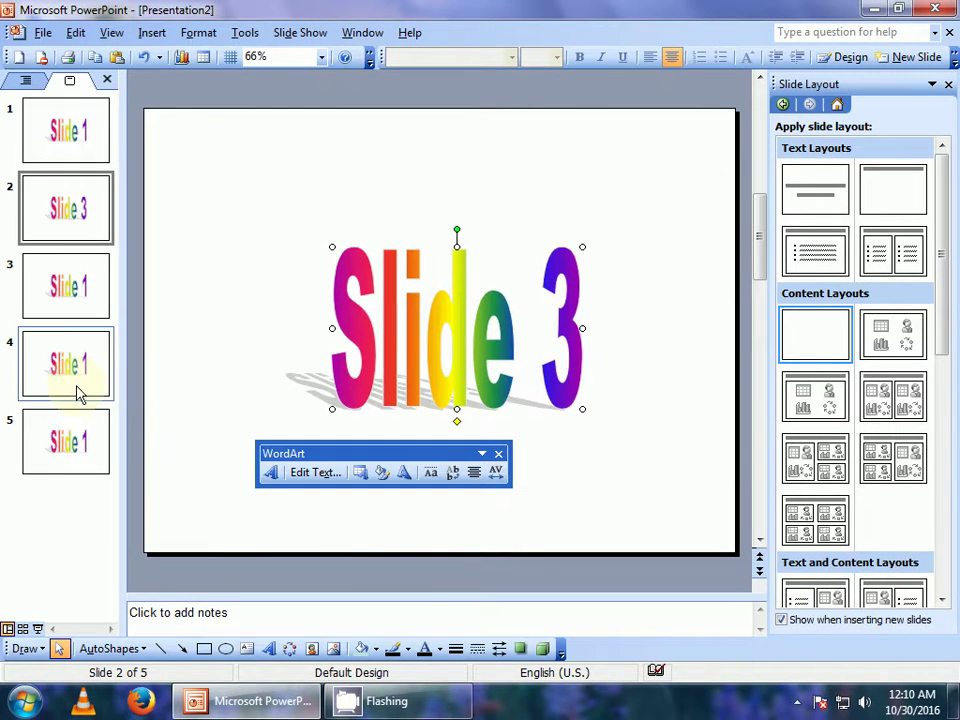
# Correct the mislabelled second slide's WordArt back to 'Slide 2'.
pyautogui.click(71, 126)
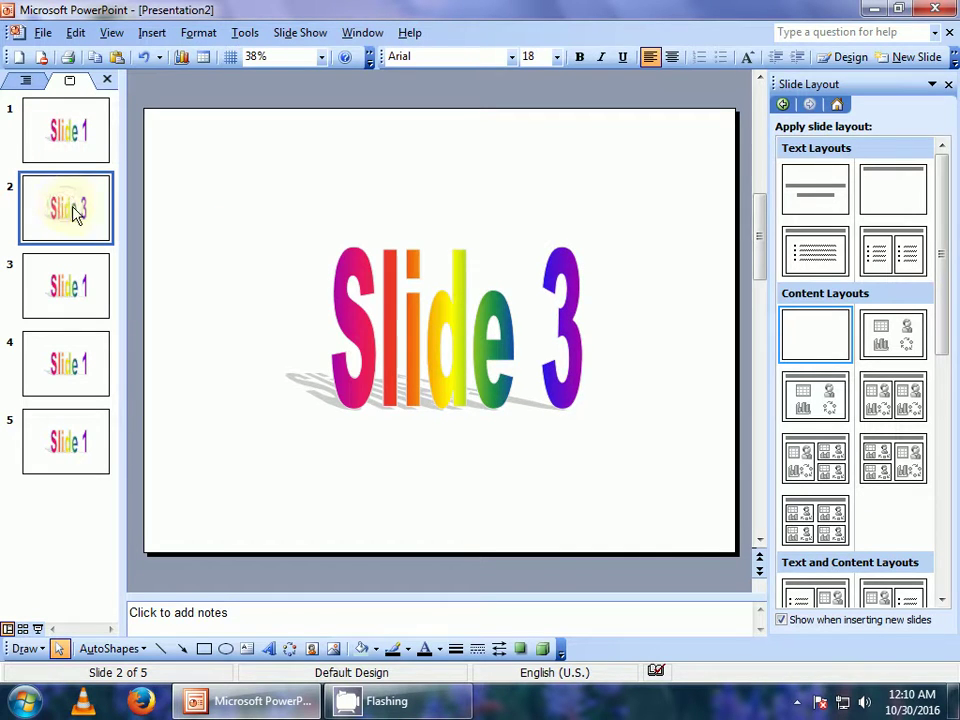
pyautogui.click(444, 356)
pyautogui.doubleClick(561, 325)
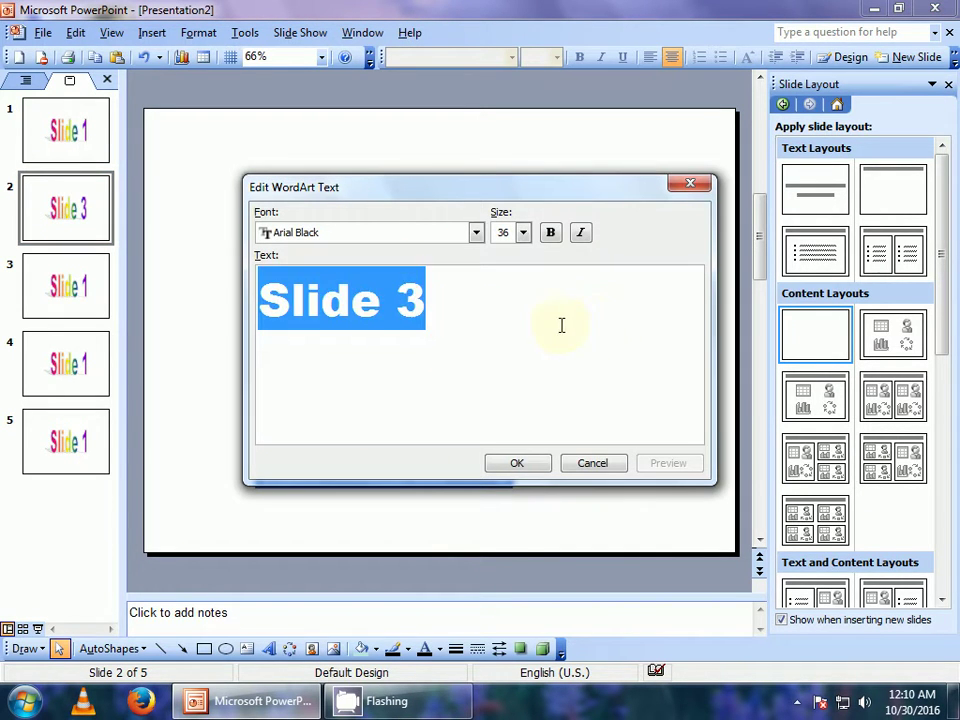
pyautogui.click(488, 313)
pyautogui.press('BackSpace')
pyautogui.write('2')
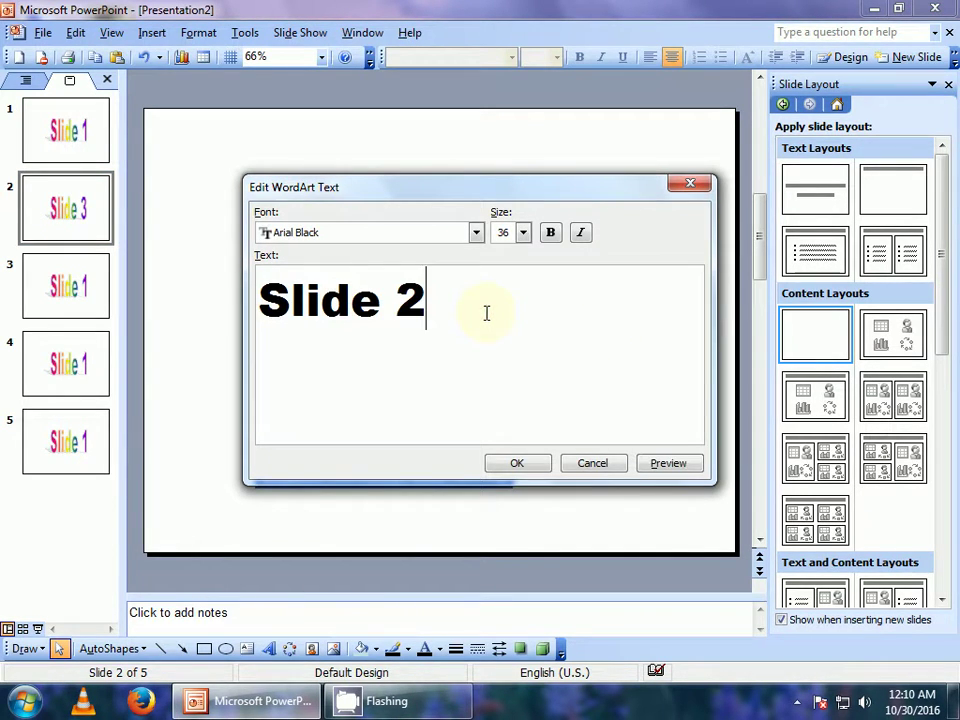
pyautogui.click(509, 465)
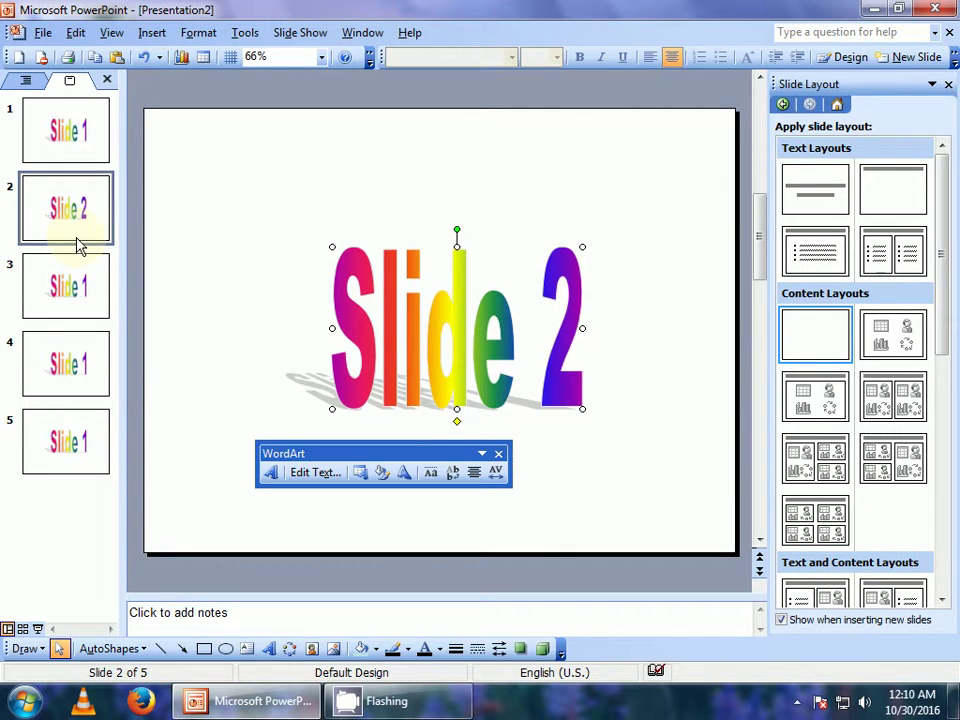
# Relabel the third and fourth slides' WordArt as 'Slide 3' and 'Slide 4'.
pyautogui.click(77, 278)
pyautogui.doubleClick(497, 364)
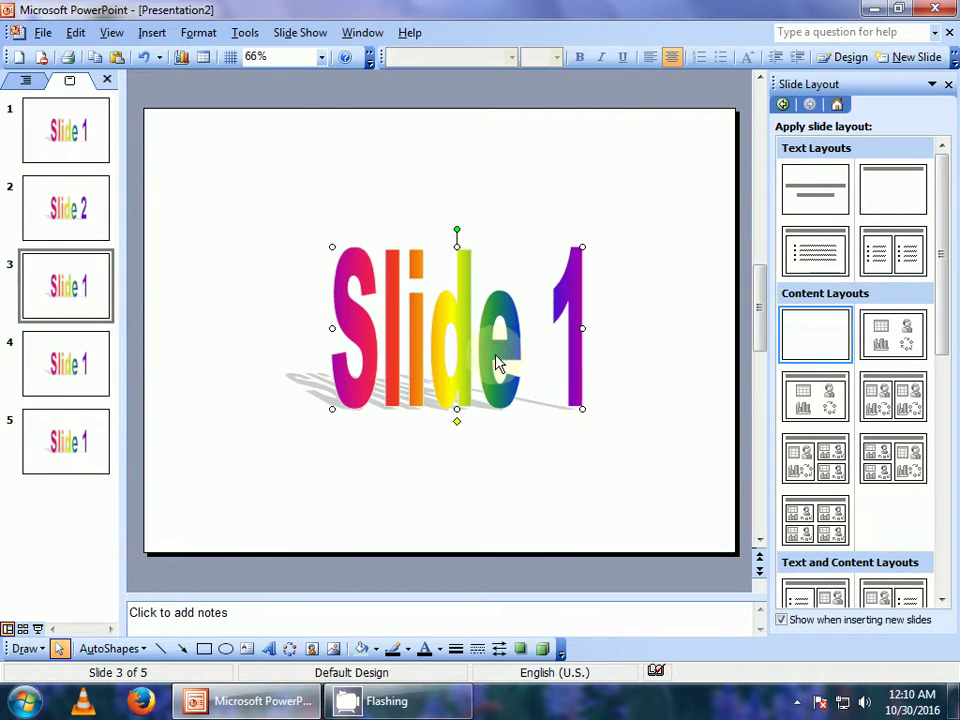
pyautogui.press('BackSpace')
pyautogui.write('3')
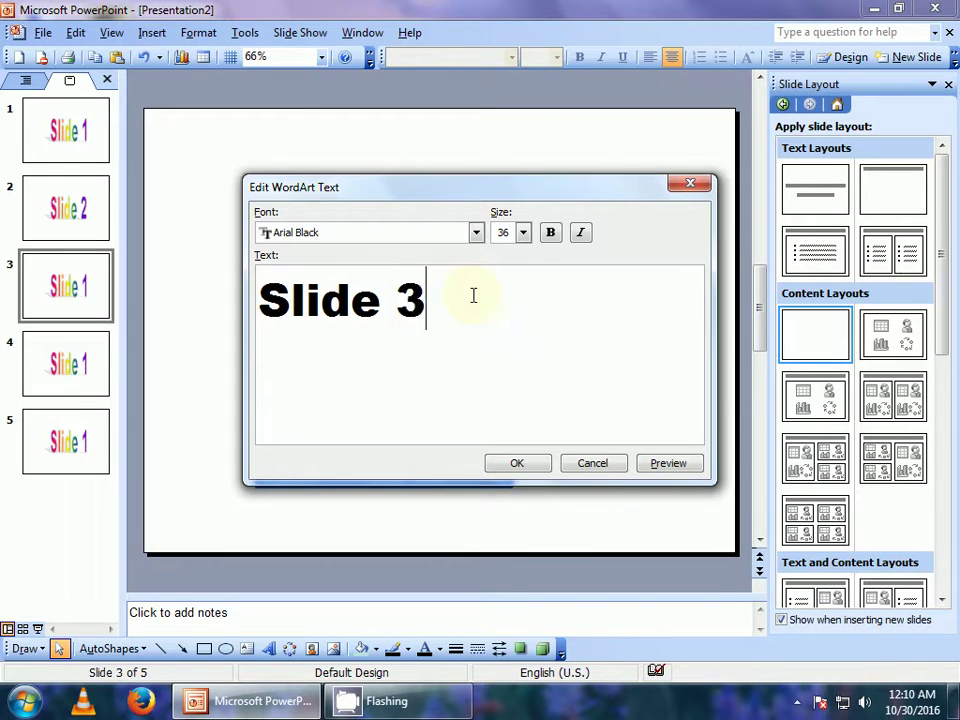
pyautogui.click(512, 463)
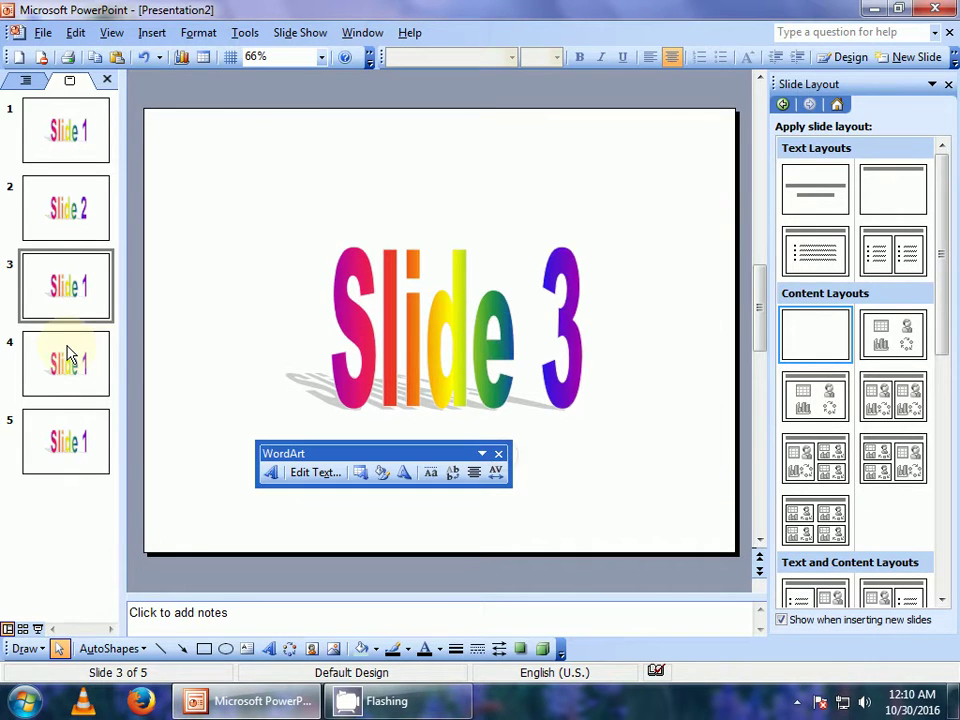
pyautogui.click(70, 372)
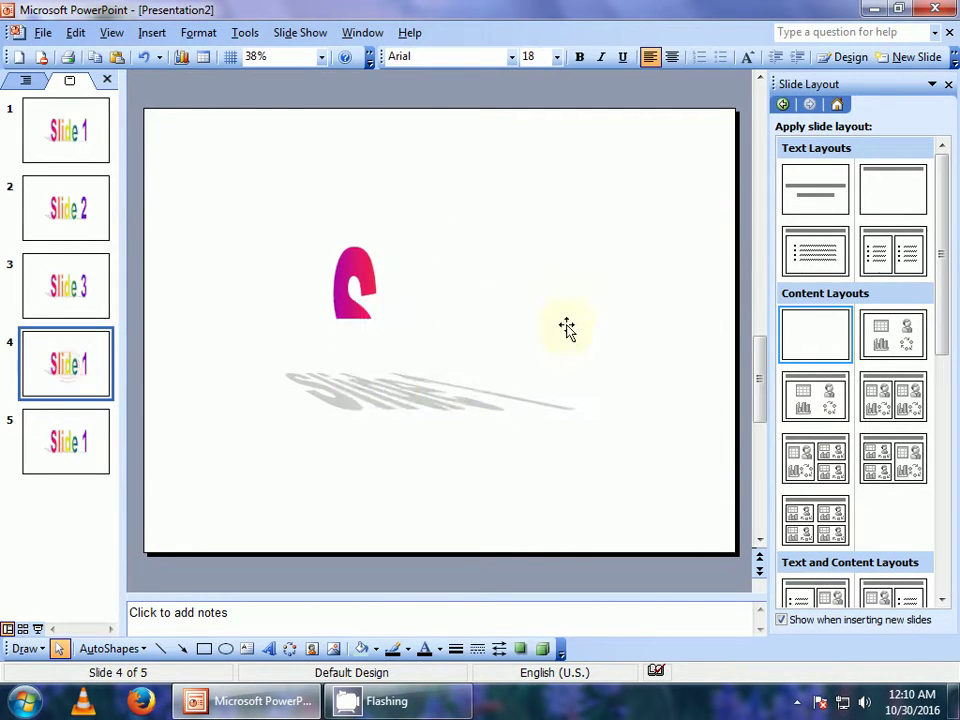
pyautogui.click(537, 345)
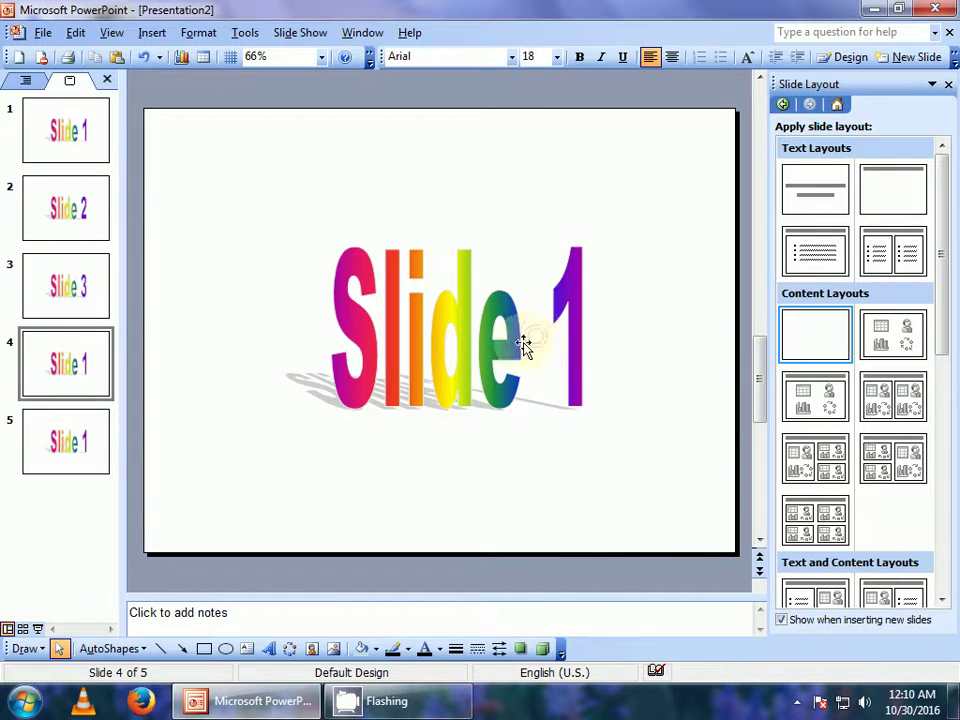
pyautogui.doubleClick(523, 345)
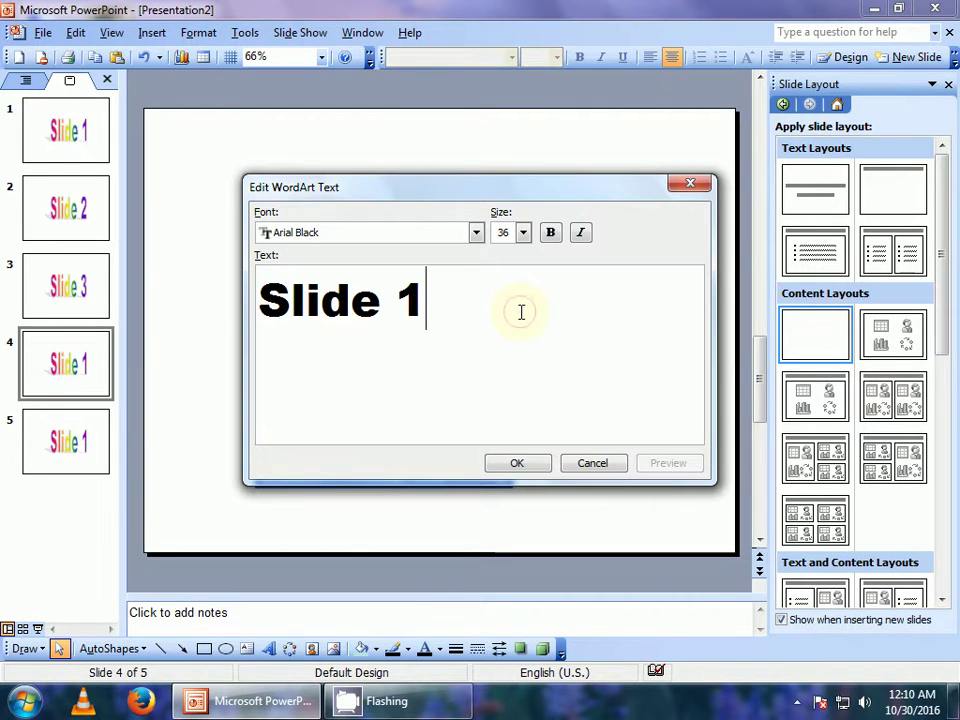
pyautogui.press('BackSpace')
pyautogui.write('4')
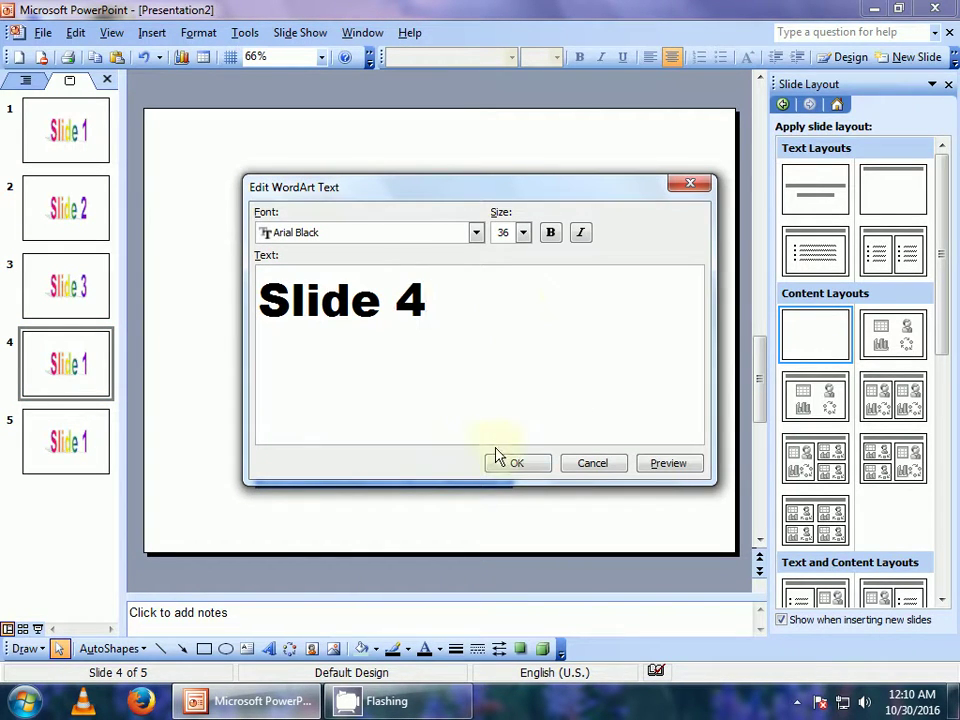
pyautogui.click(508, 465)
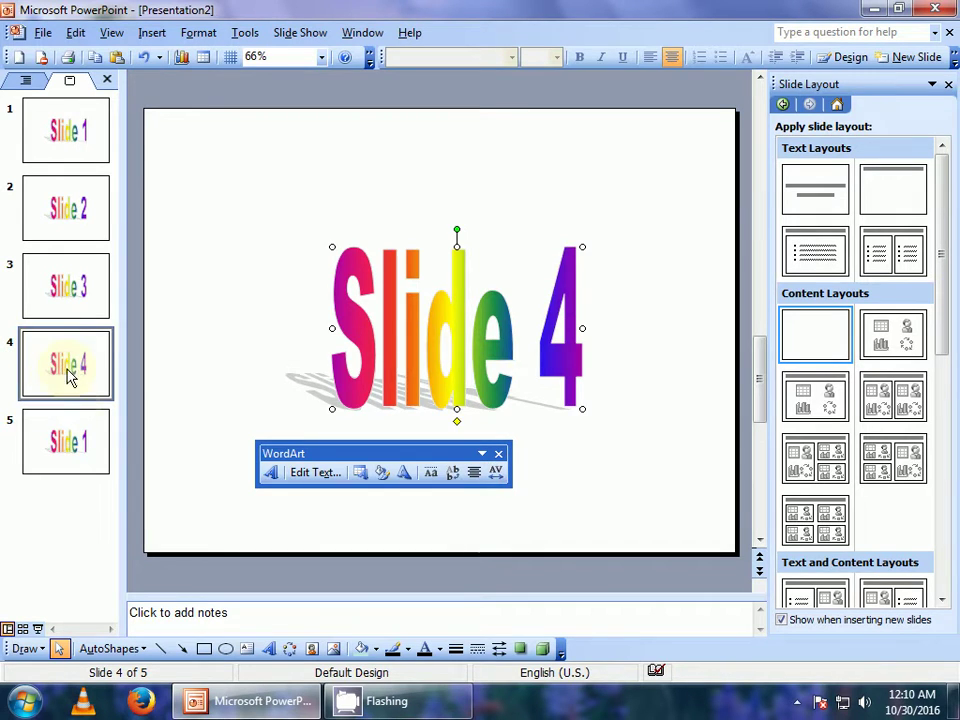
# Change slide 5's WordArt to 'Slide 5' and start the slide show.
pyautogui.click(71, 452)
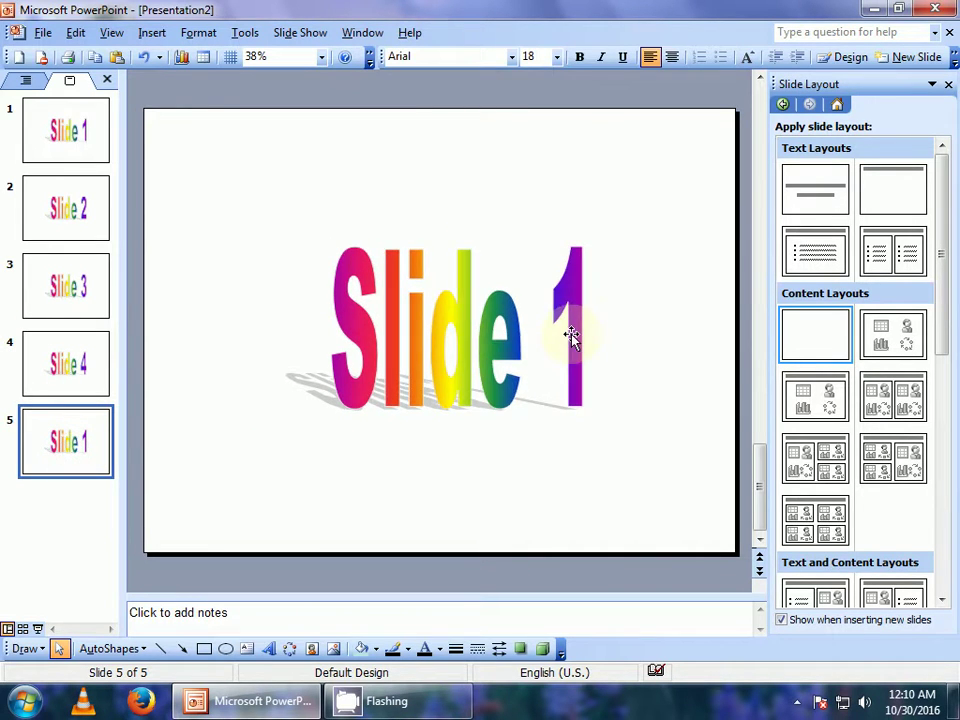
pyautogui.doubleClick(570, 338)
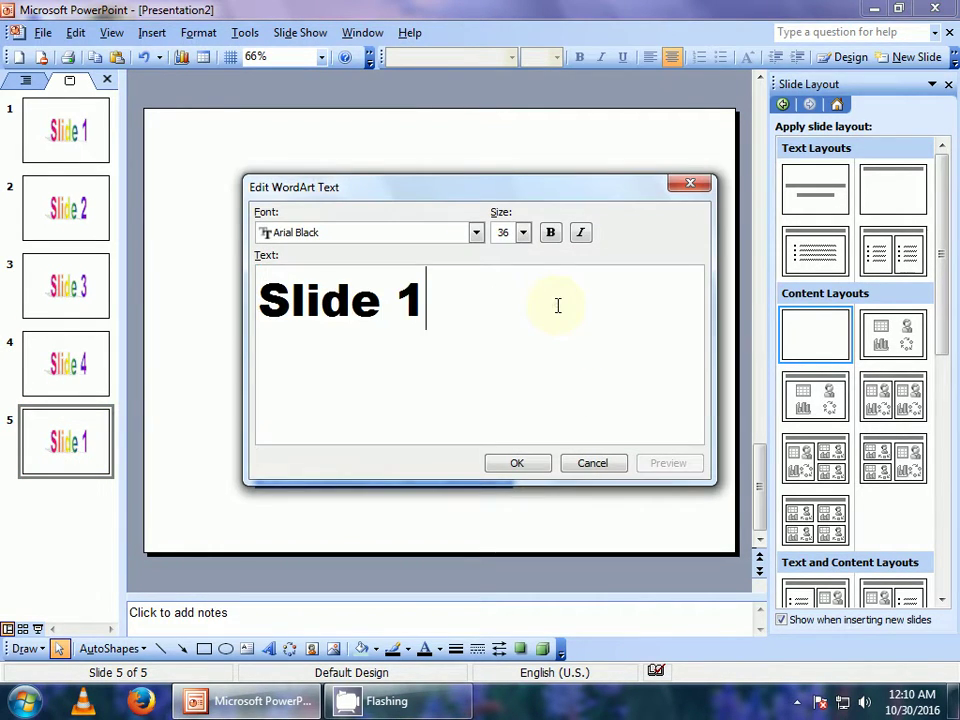
pyautogui.press('BackSpace')
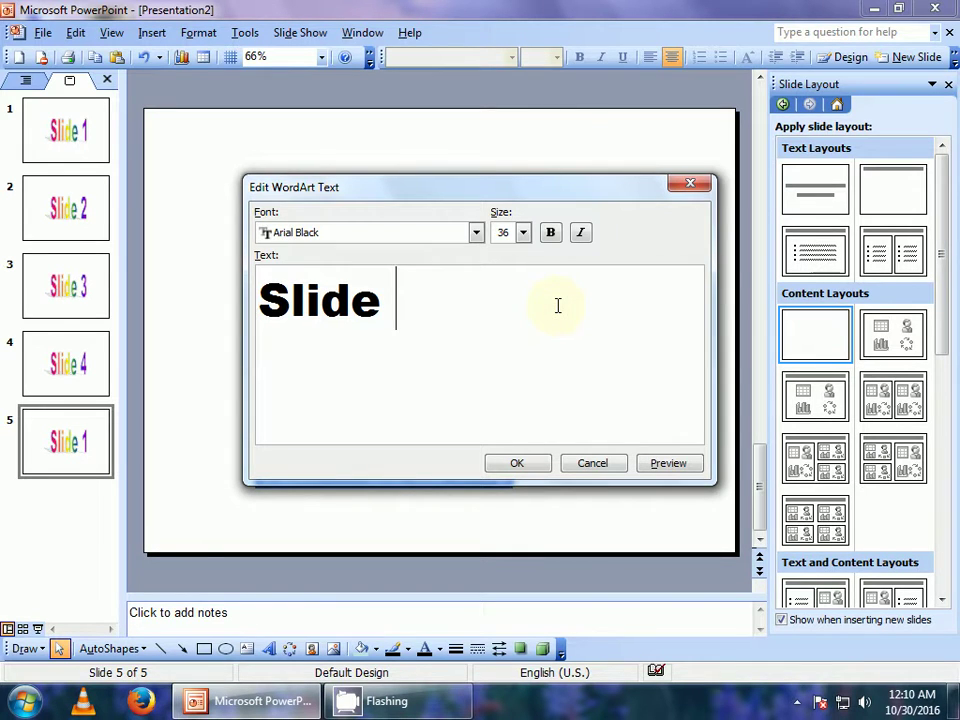
pyautogui.write('5')
pyautogui.click(510, 464)
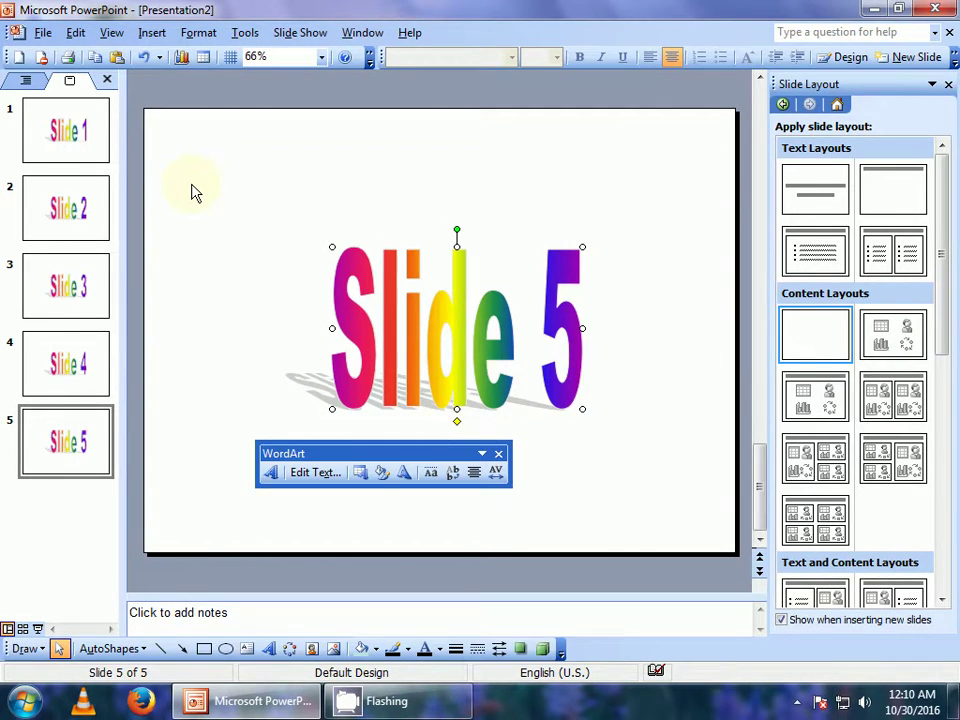
pyautogui.click(181, 255)
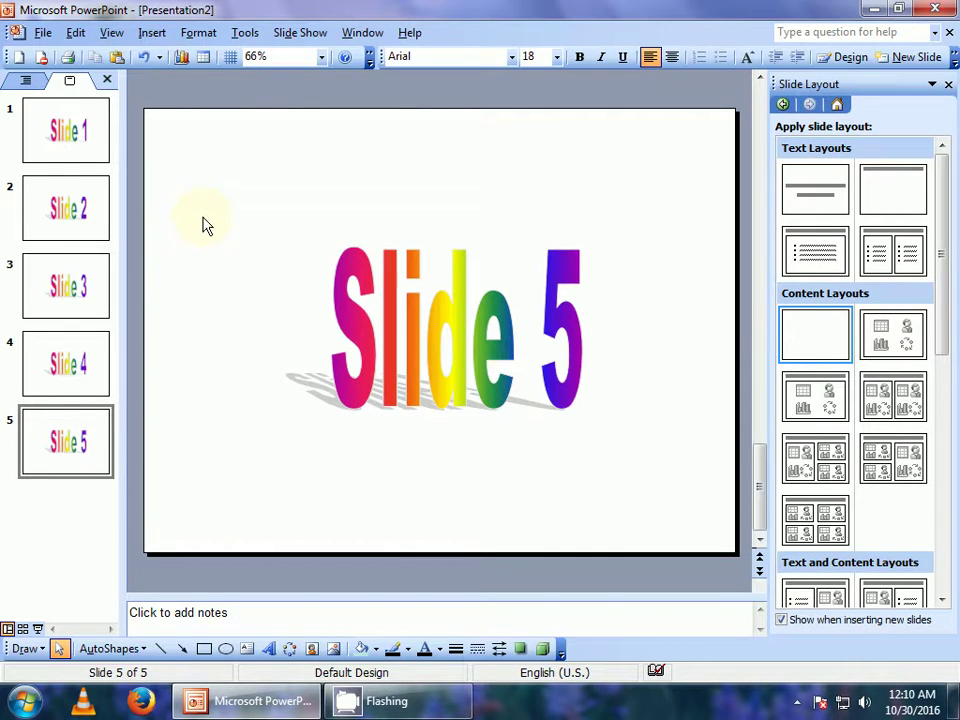
pyautogui.click(38, 629)
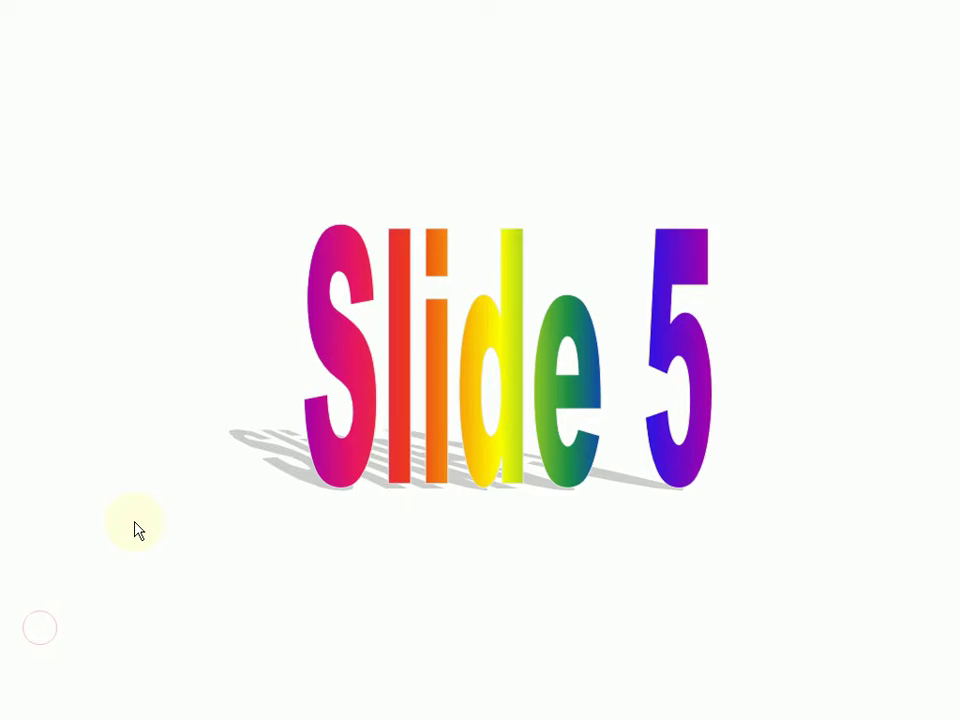
pyautogui.press('Left')
pyautogui.press('Left')
pyautogui.press('Left')
pyautogui.press('Left')
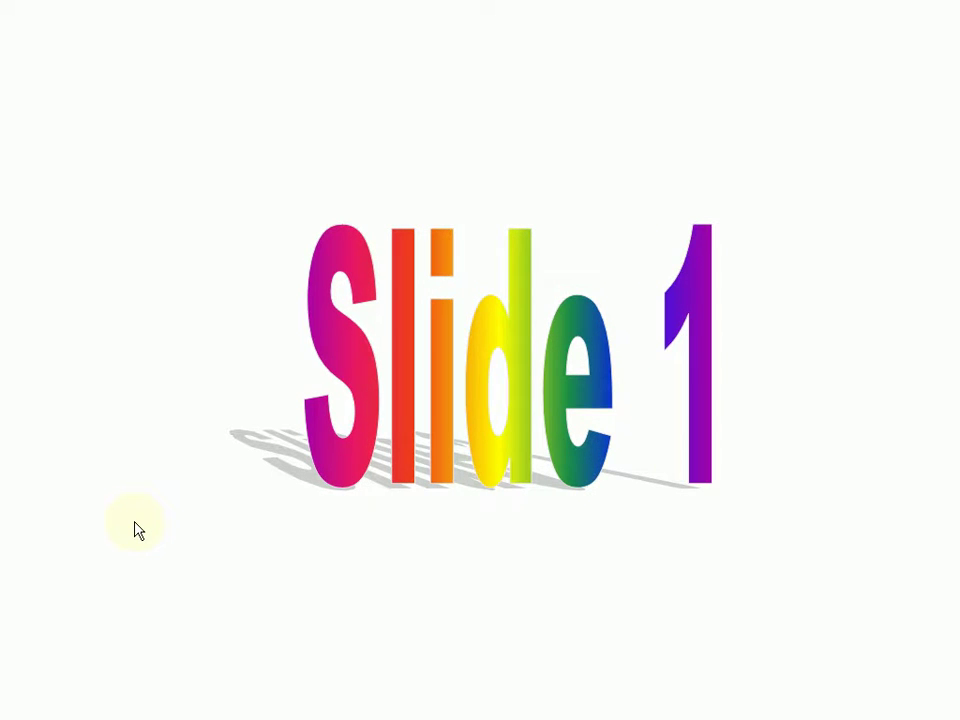
# Advance the running show three slides forward to Slide 5.
pyautogui.press('Right')
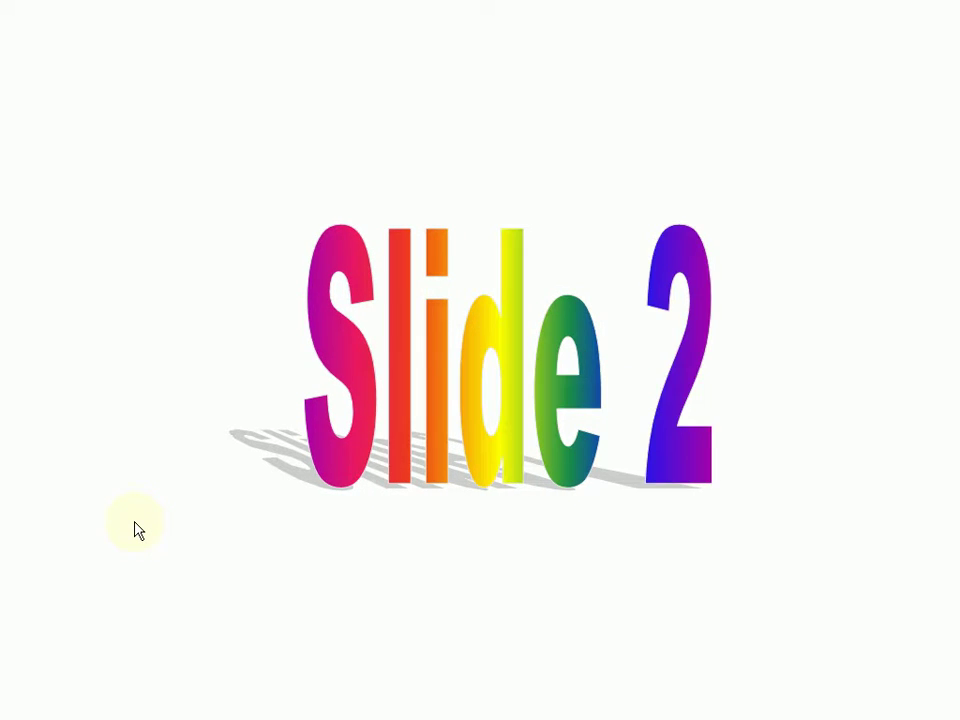
pyautogui.press('Right')
pyautogui.press('Right')
pyautogui.press('Right')
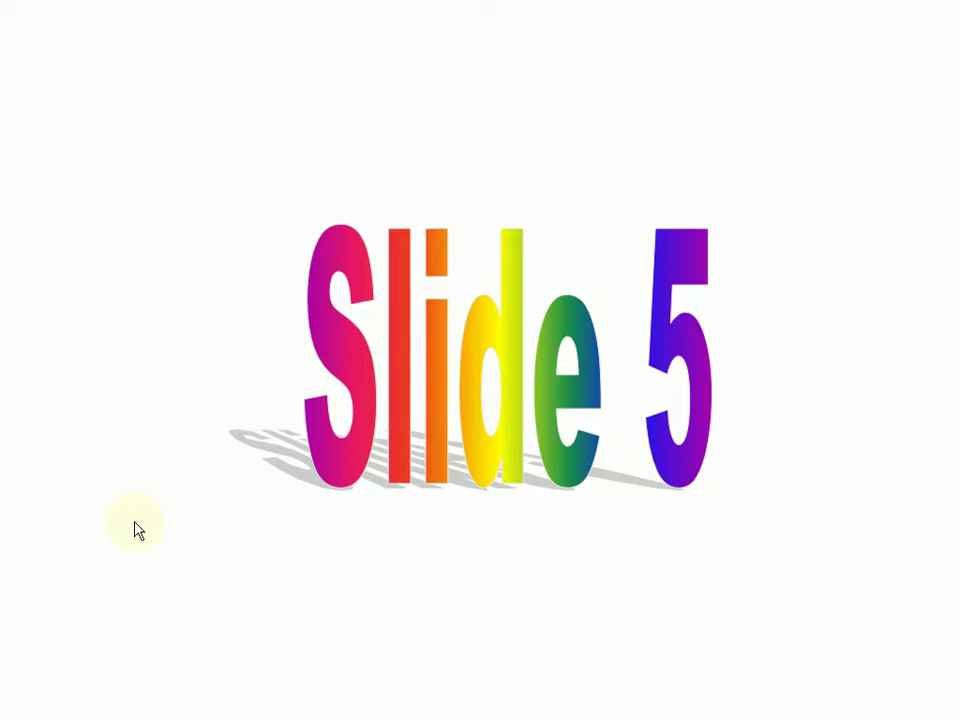
pyautogui.press('Right')
pyautogui.press('Right')
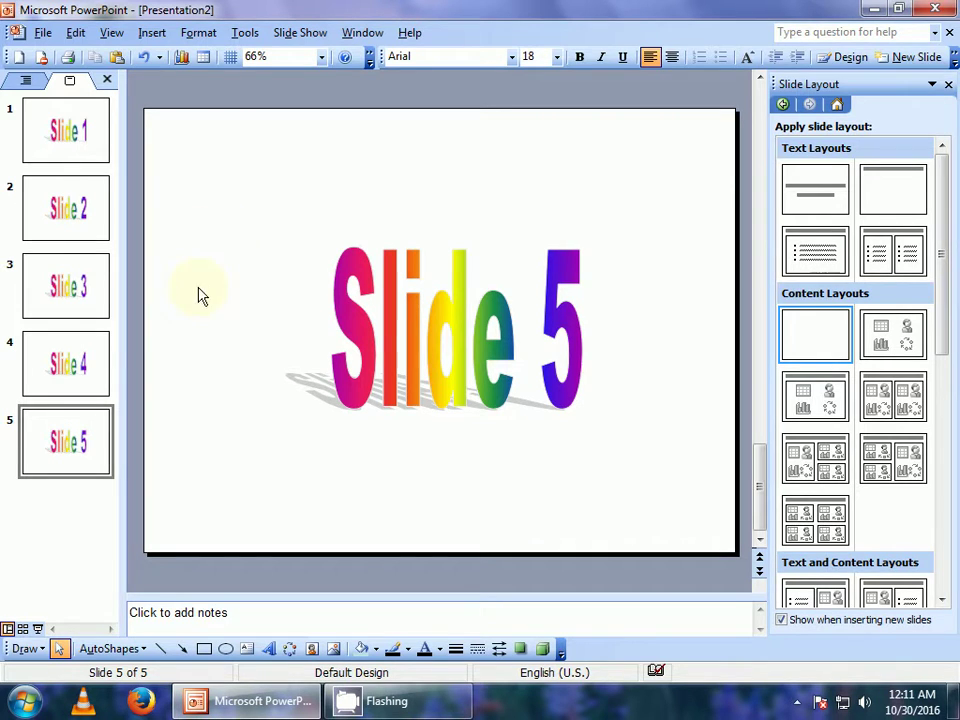
# Give slide 5 a lime green background.
pyautogui.rightClick(233, 181)
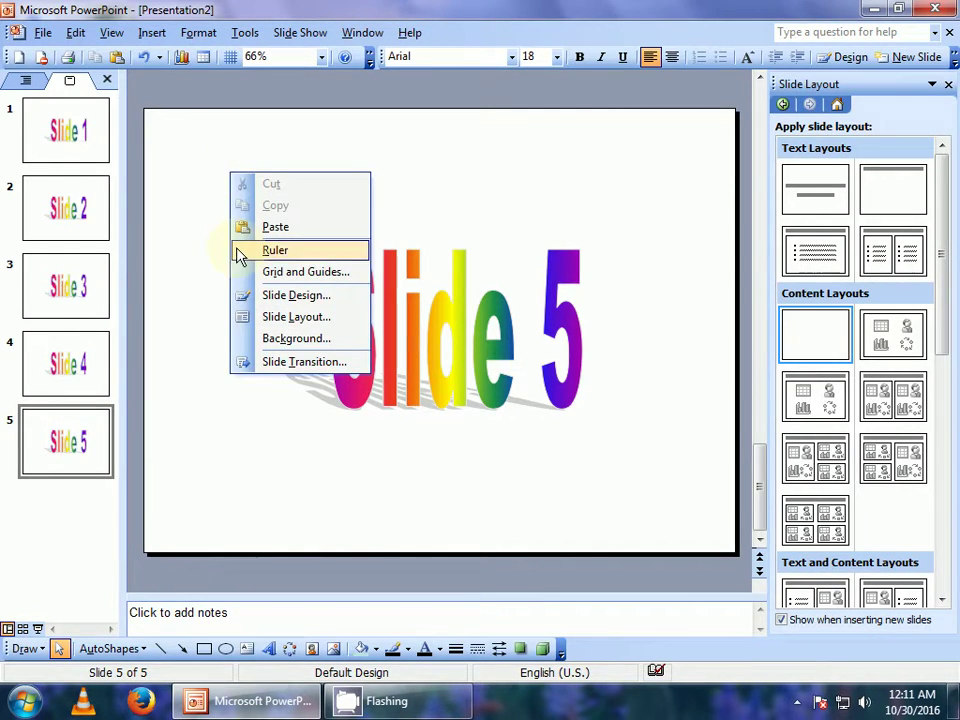
pyautogui.click(306, 339)
pyautogui.click(482, 389)
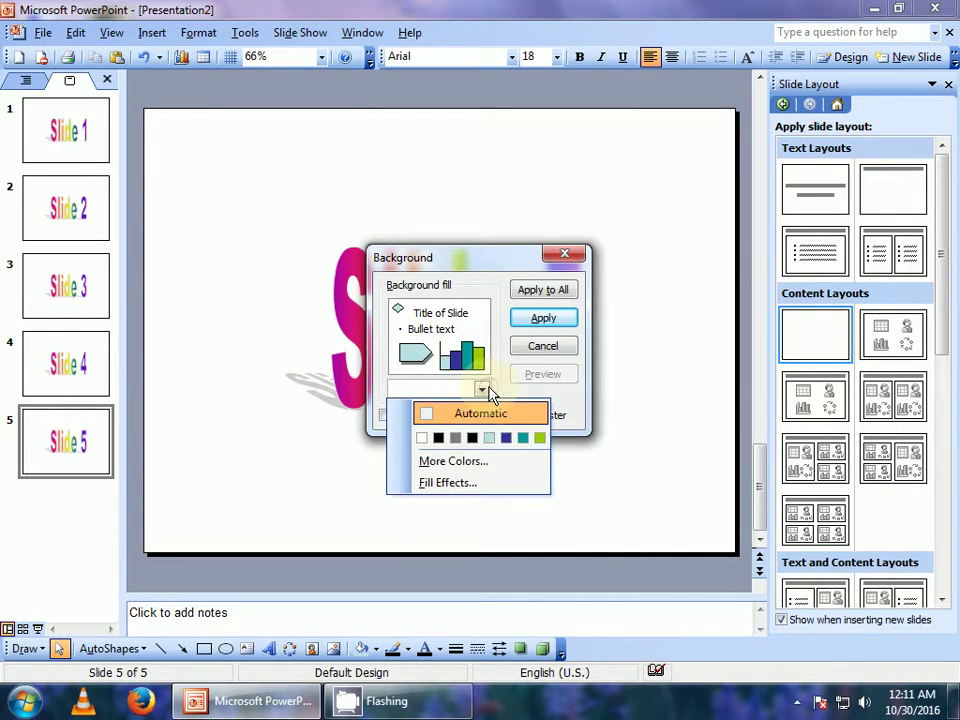
pyautogui.click(540, 438)
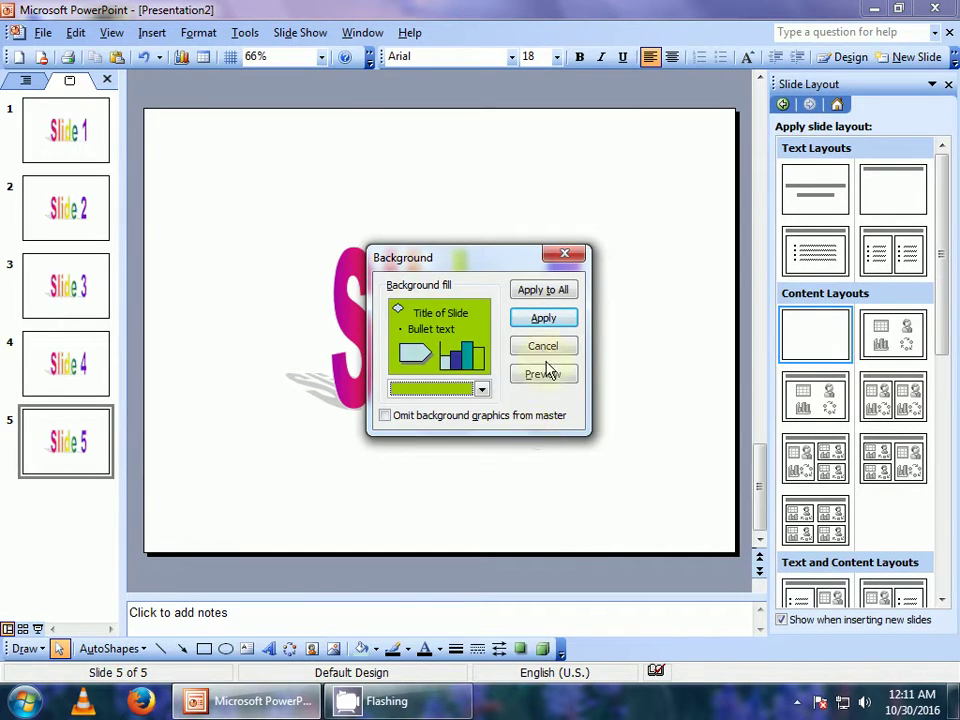
pyautogui.click(555, 320)
# Give slide 4 a teal background.
pyautogui.click(75, 210)
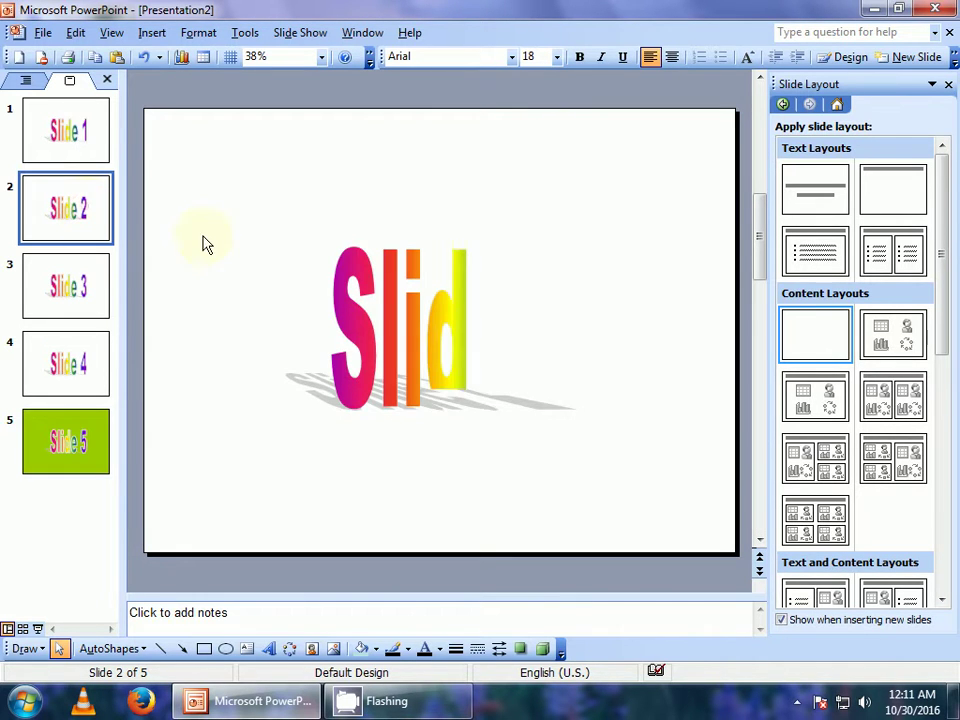
pyautogui.rightClick(217, 208)
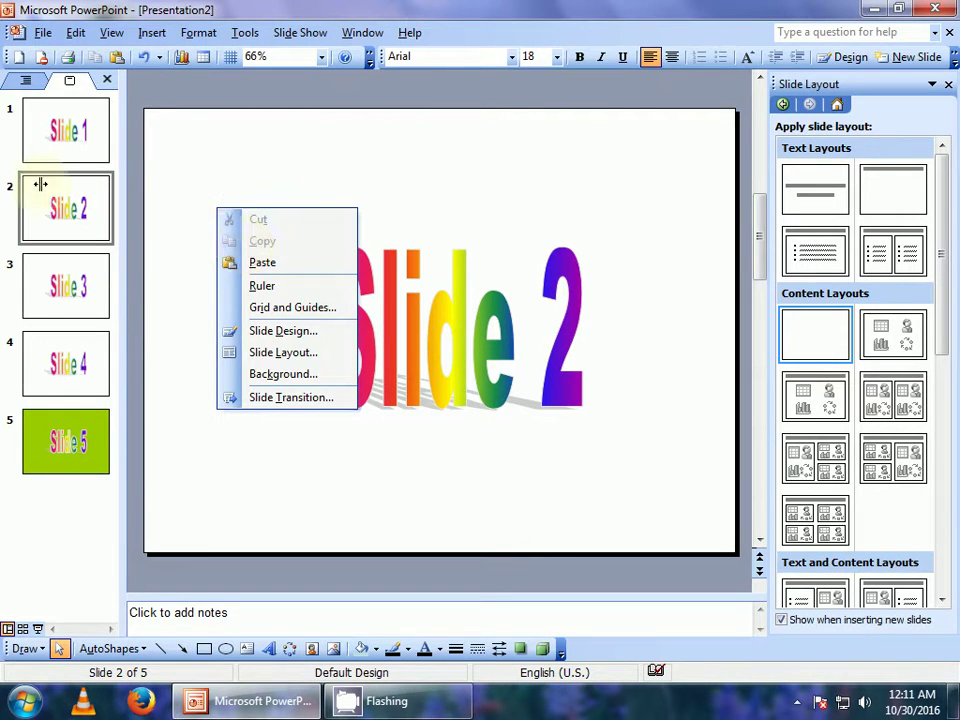
pyautogui.click(38, 128)
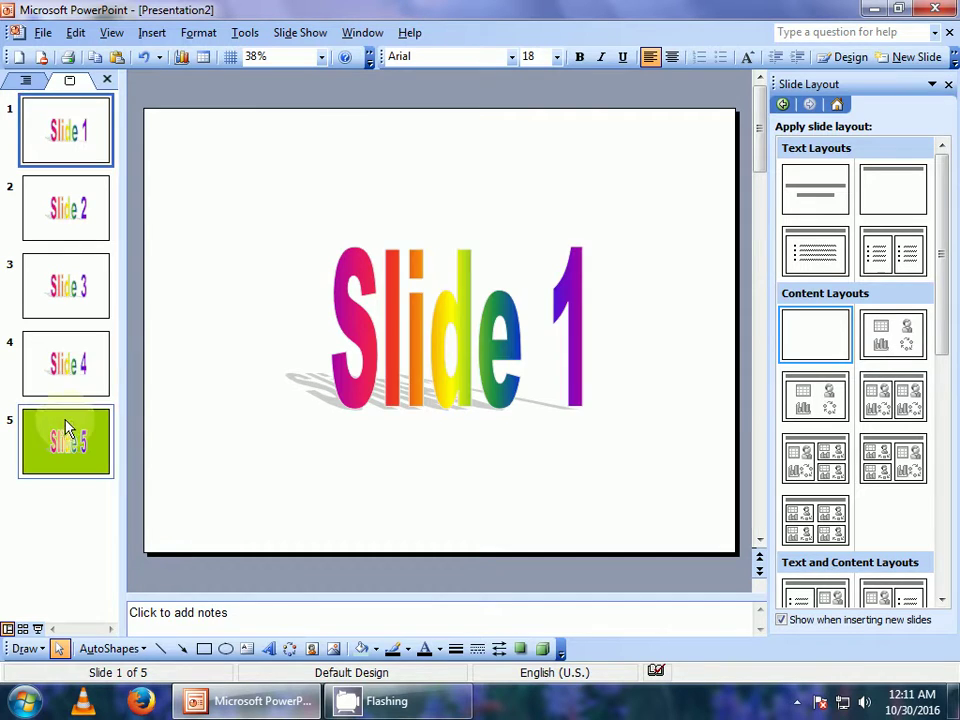
pyautogui.click(65, 365)
pyautogui.rightClick(233, 340)
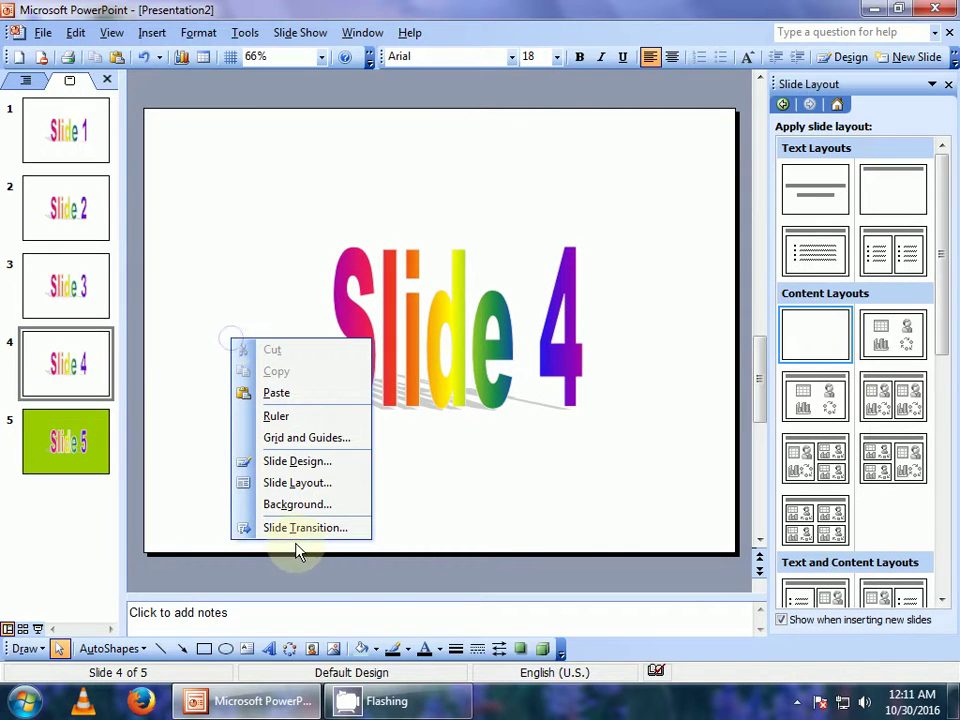
pyautogui.click(297, 505)
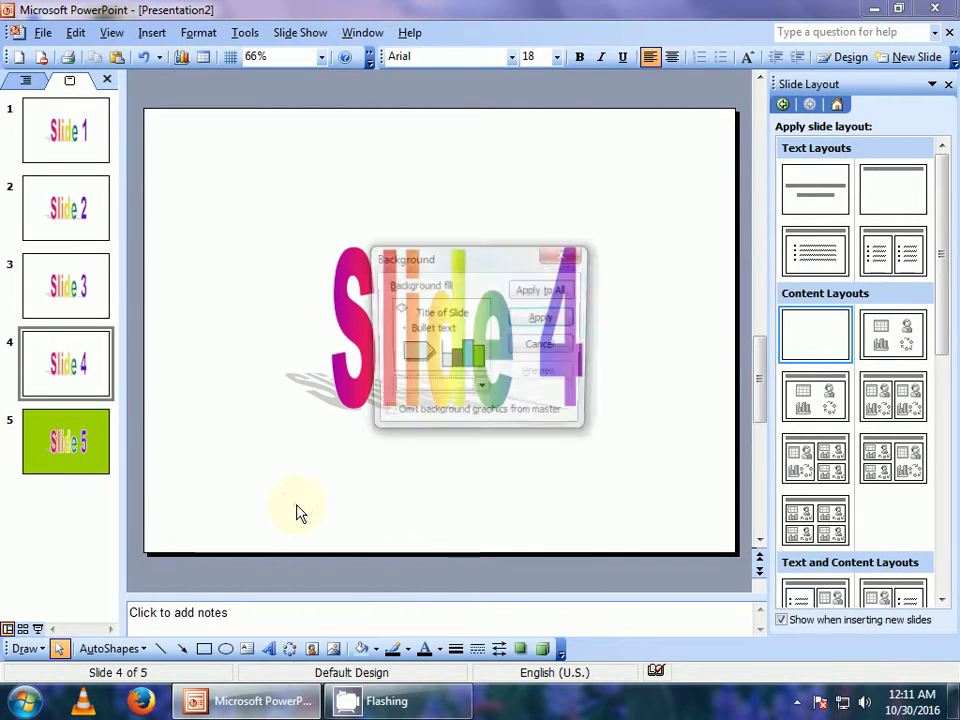
pyautogui.click(481, 392)
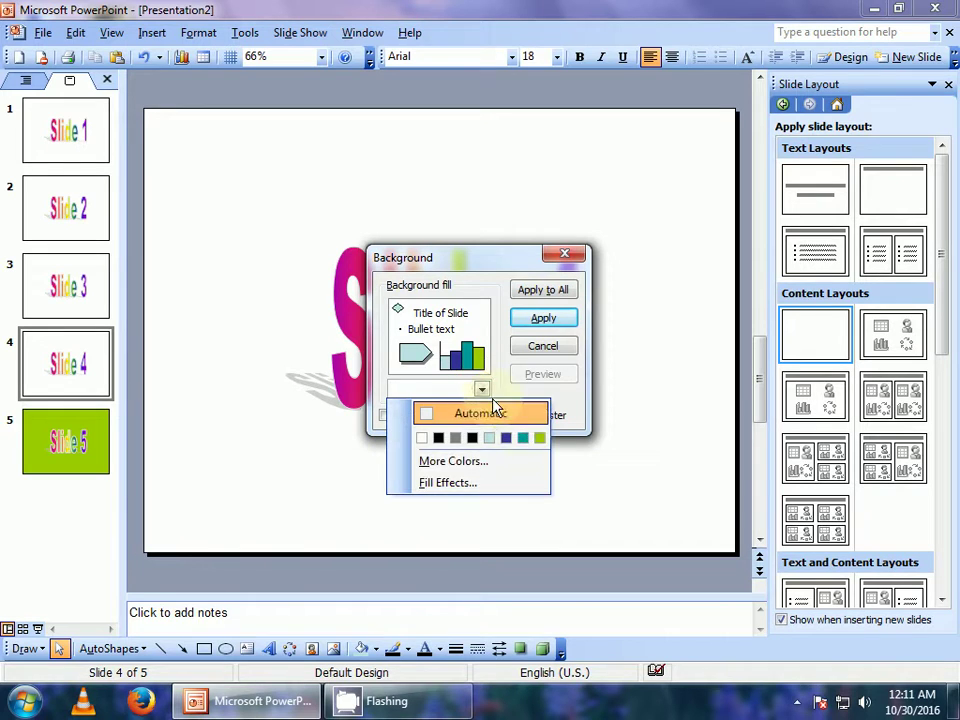
pyautogui.click(527, 440)
pyautogui.click(546, 322)
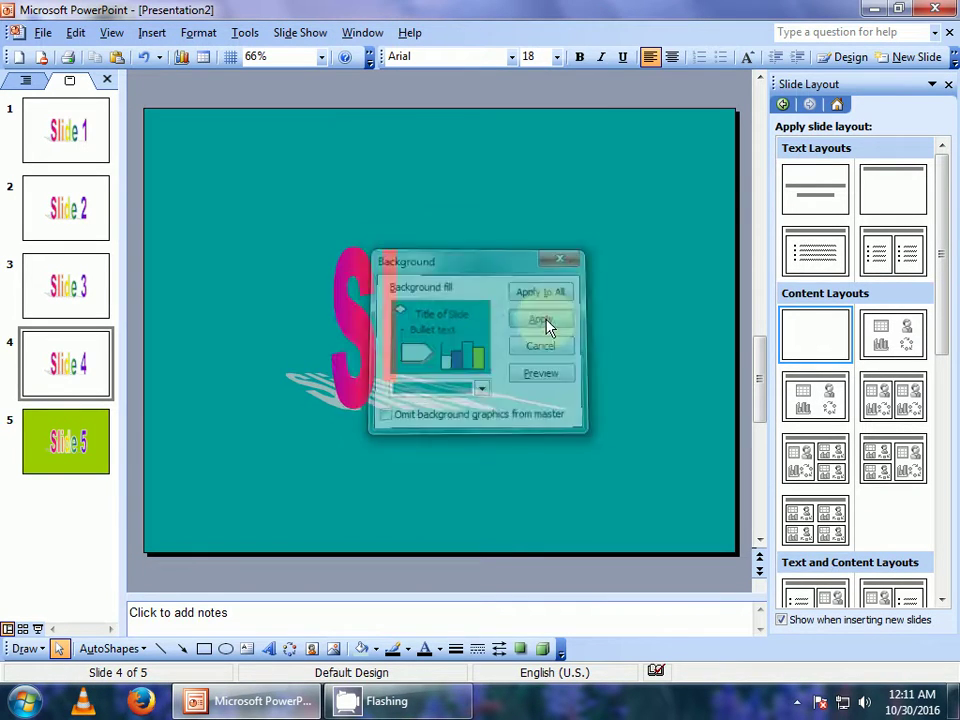
# Give slide 3 a dark blue background.
pyautogui.click(62, 290)
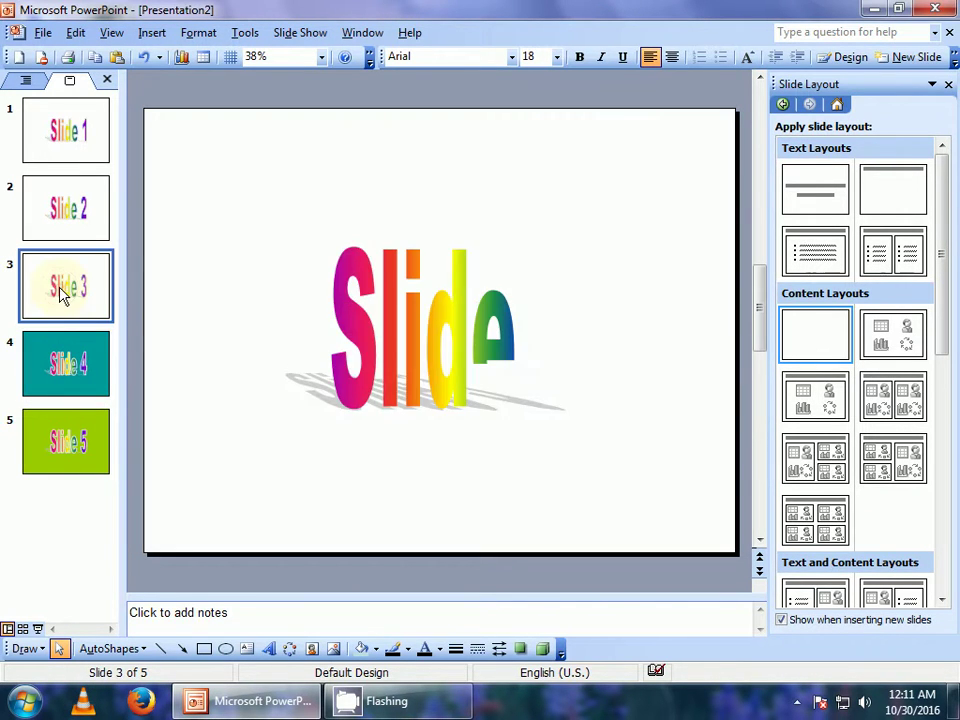
pyautogui.rightClick(237, 261)
pyautogui.click(304, 437)
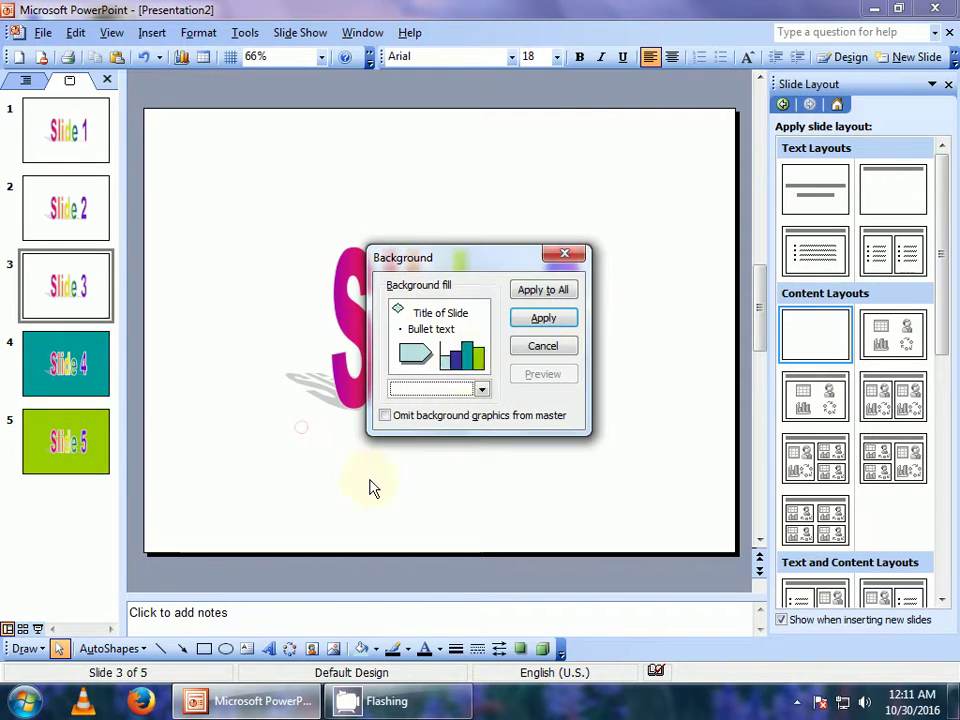
pyautogui.click(481, 392)
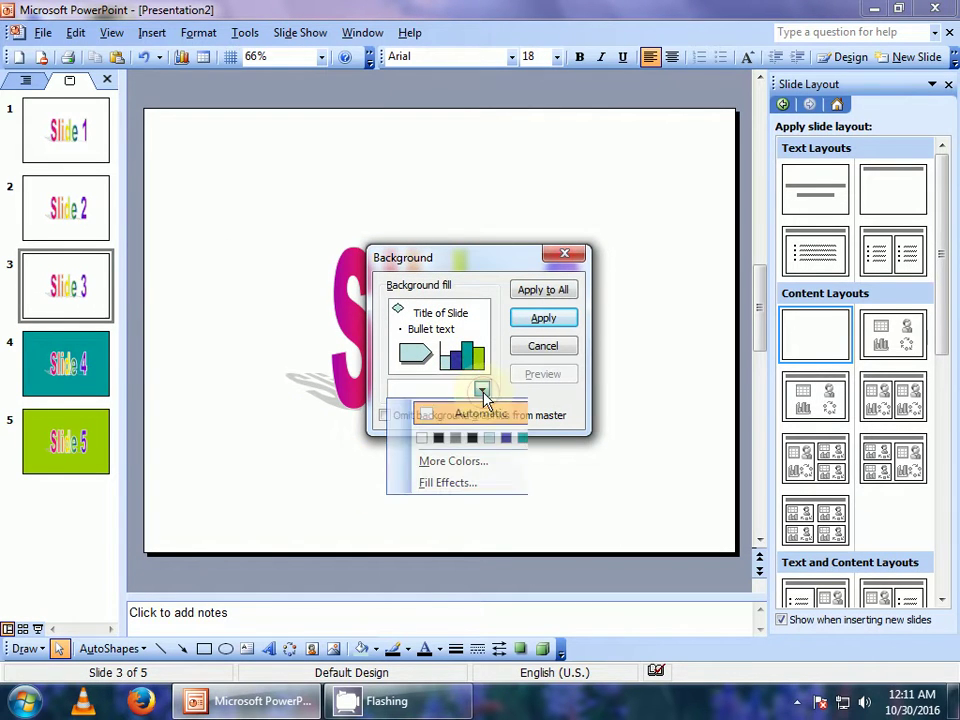
pyautogui.click(507, 438)
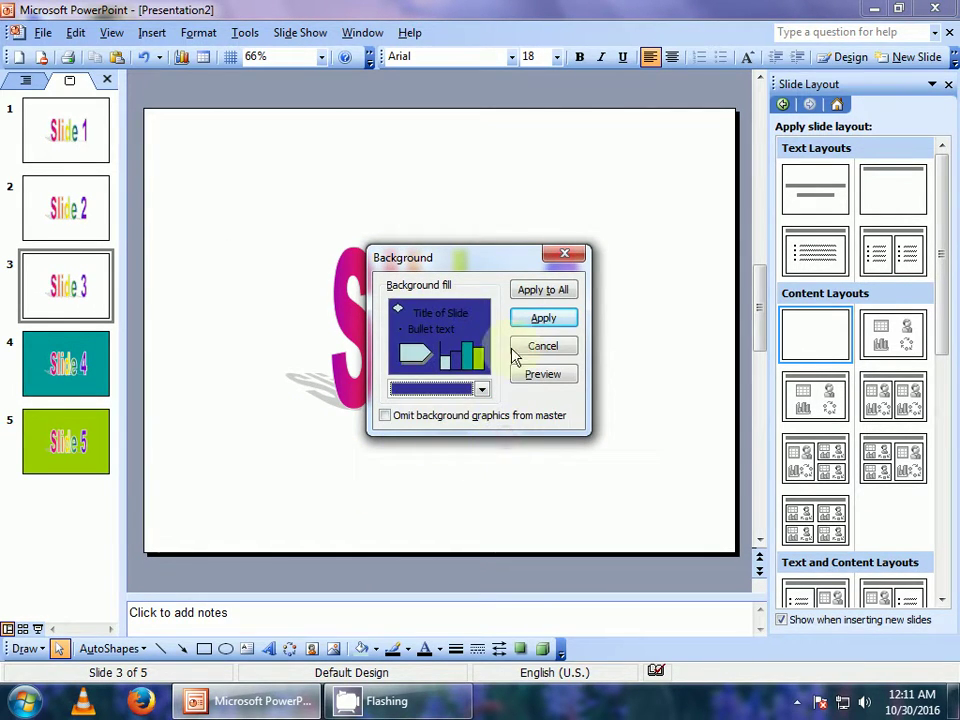
pyautogui.click(530, 320)
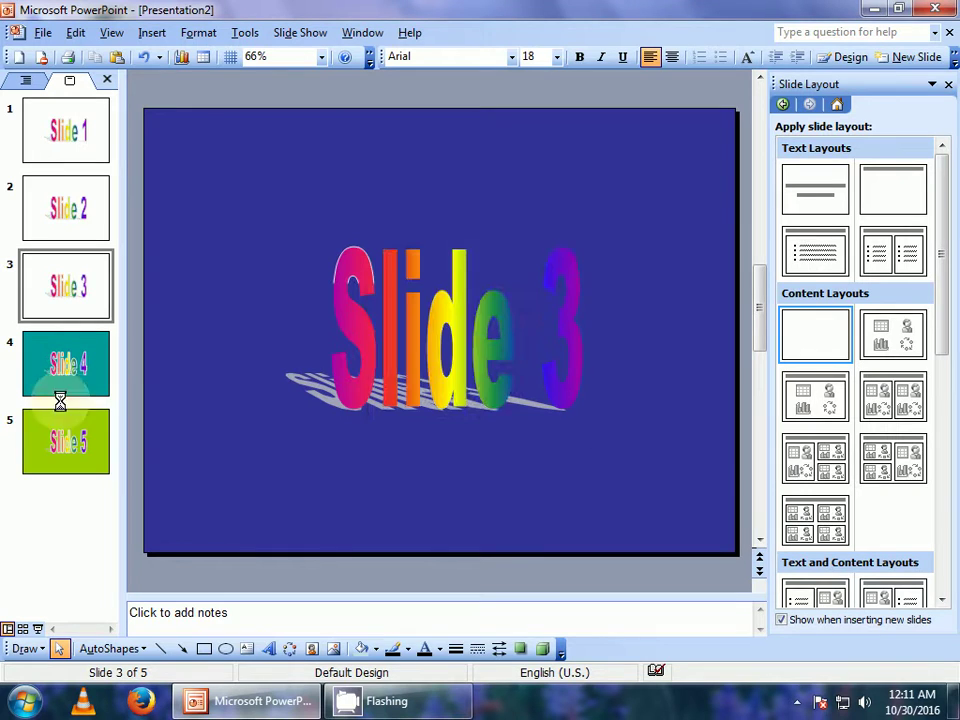
pyautogui.click(68, 237)
# Apply a light cyan background to slide 2.
pyautogui.rightClick(207, 272)
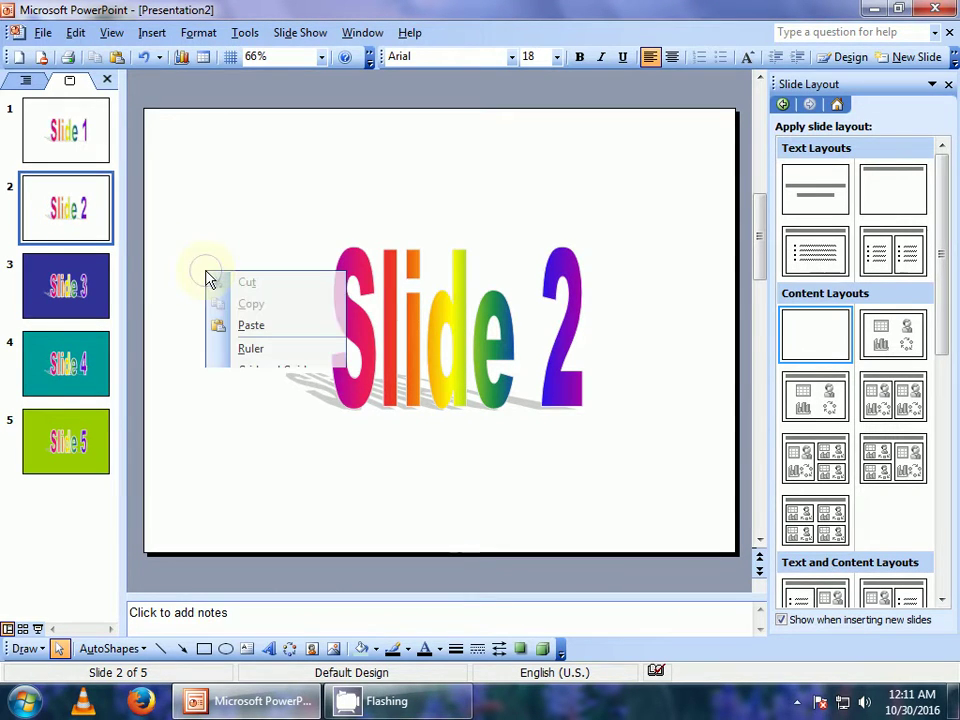
pyautogui.click(262, 440)
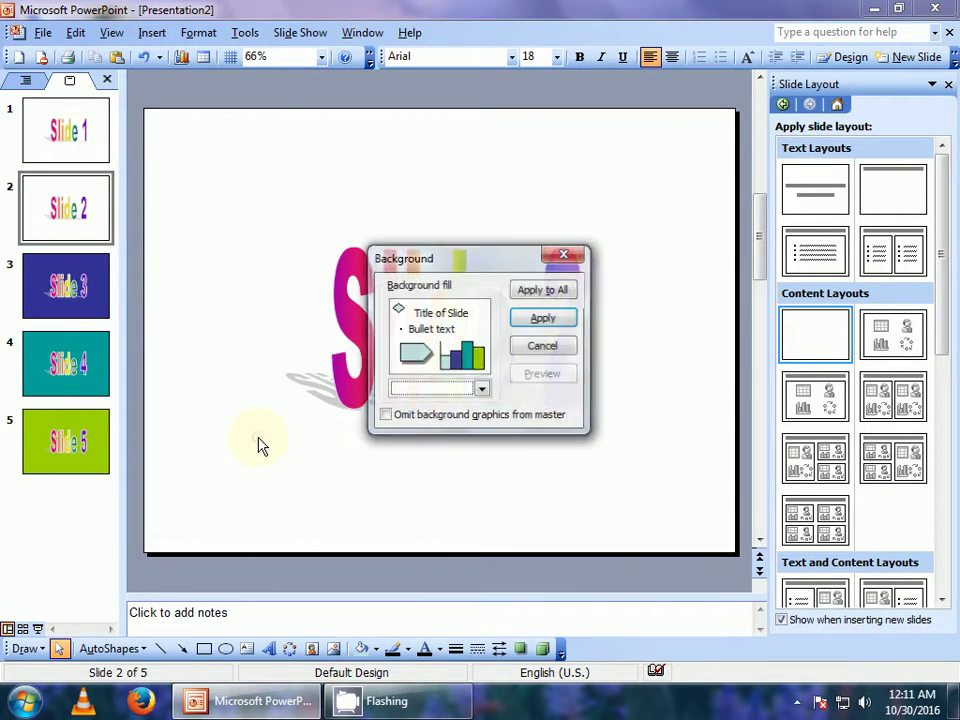
pyautogui.click(482, 391)
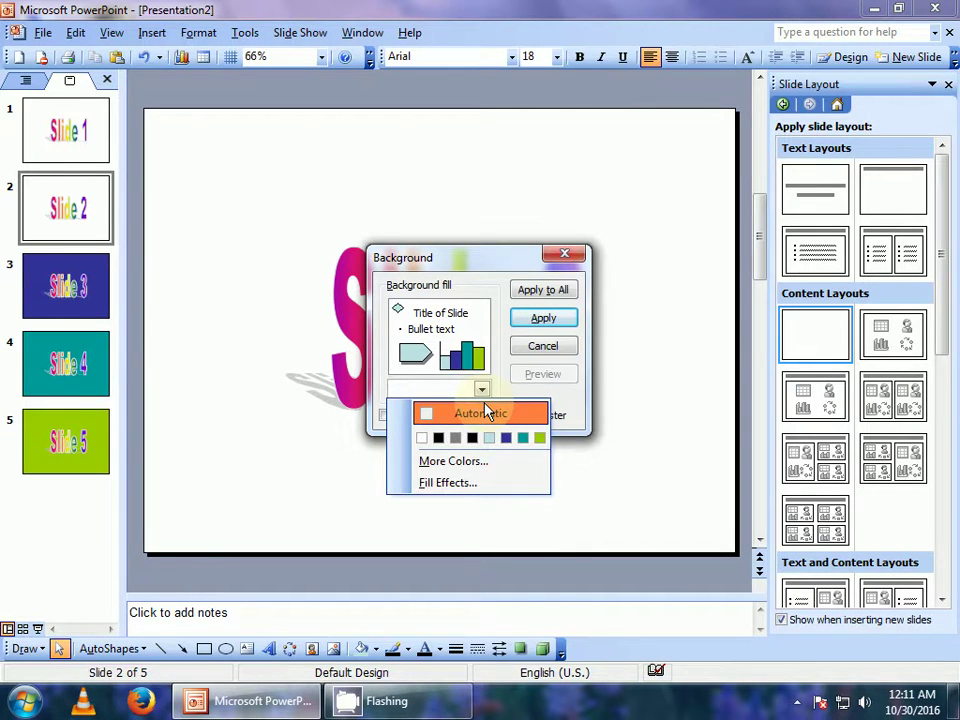
pyautogui.click(489, 437)
pyautogui.click(535, 320)
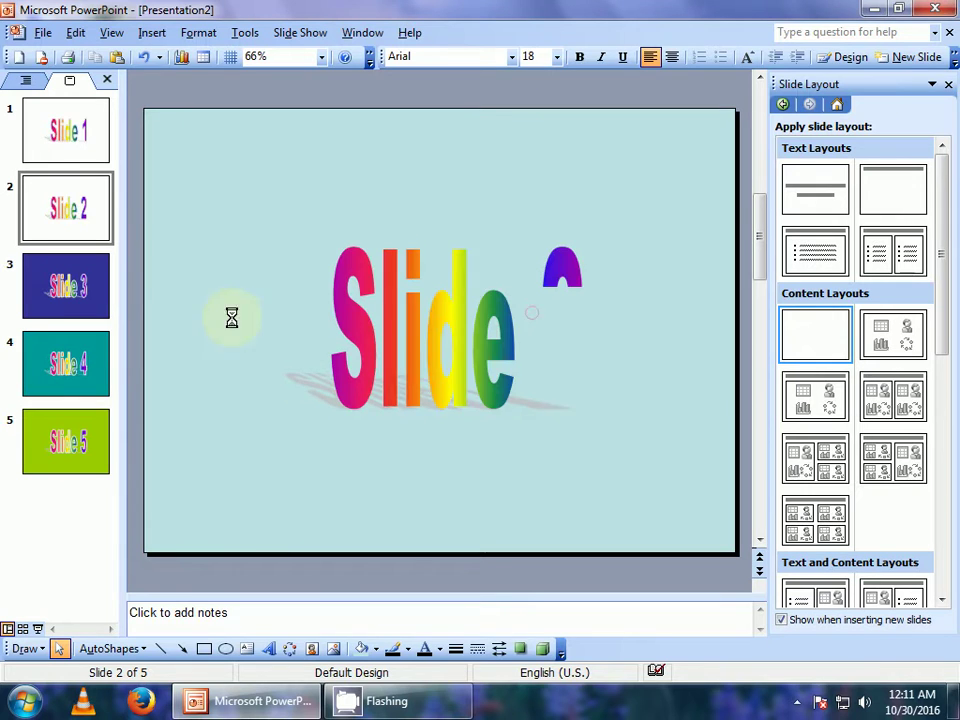
# Apply a black background to slide 1.
pyautogui.click(66, 150)
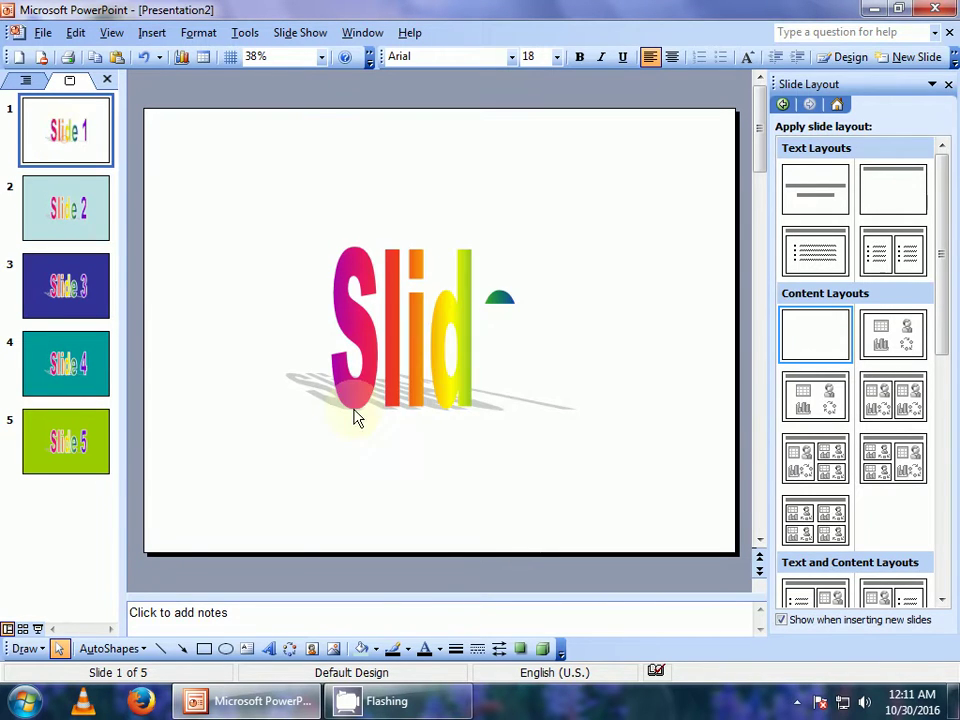
pyautogui.rightClick(281, 446)
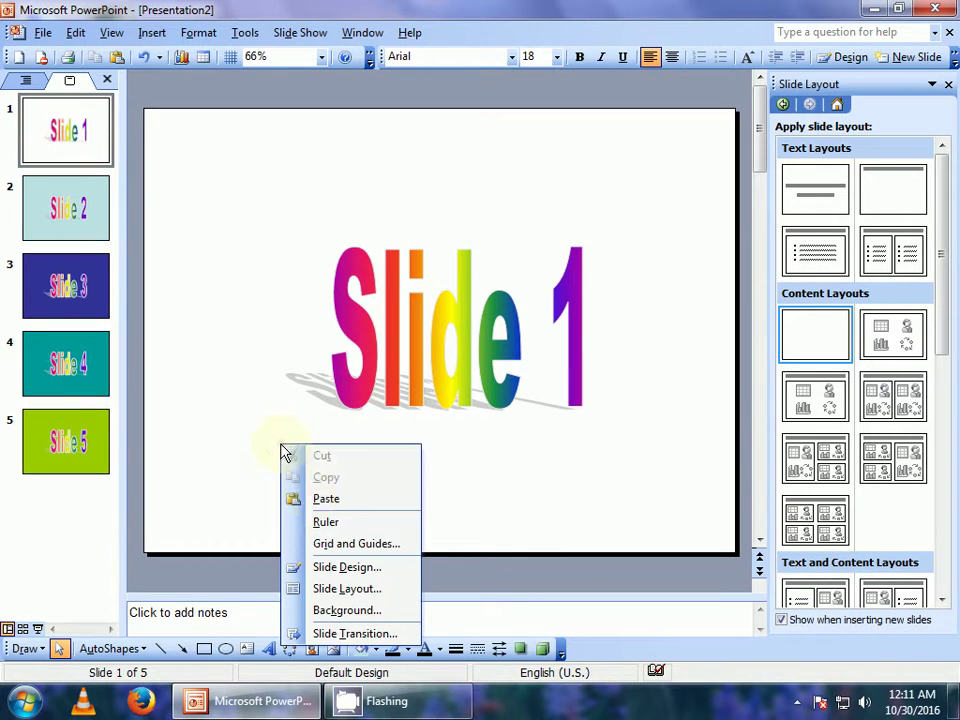
pyautogui.click(340, 610)
pyautogui.click(482, 391)
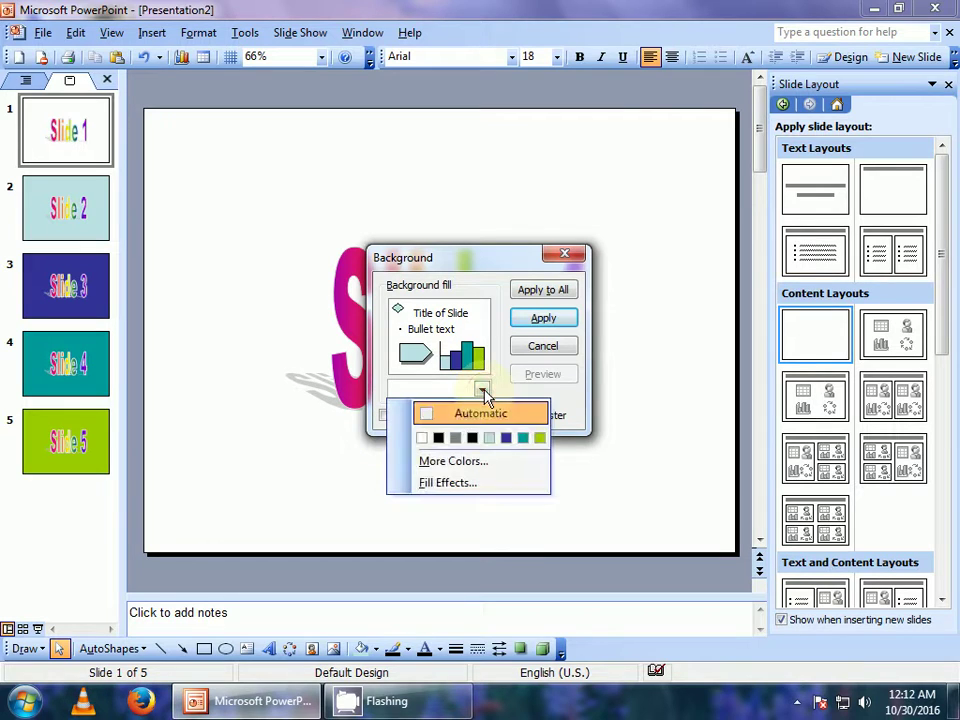
pyautogui.click(472, 440)
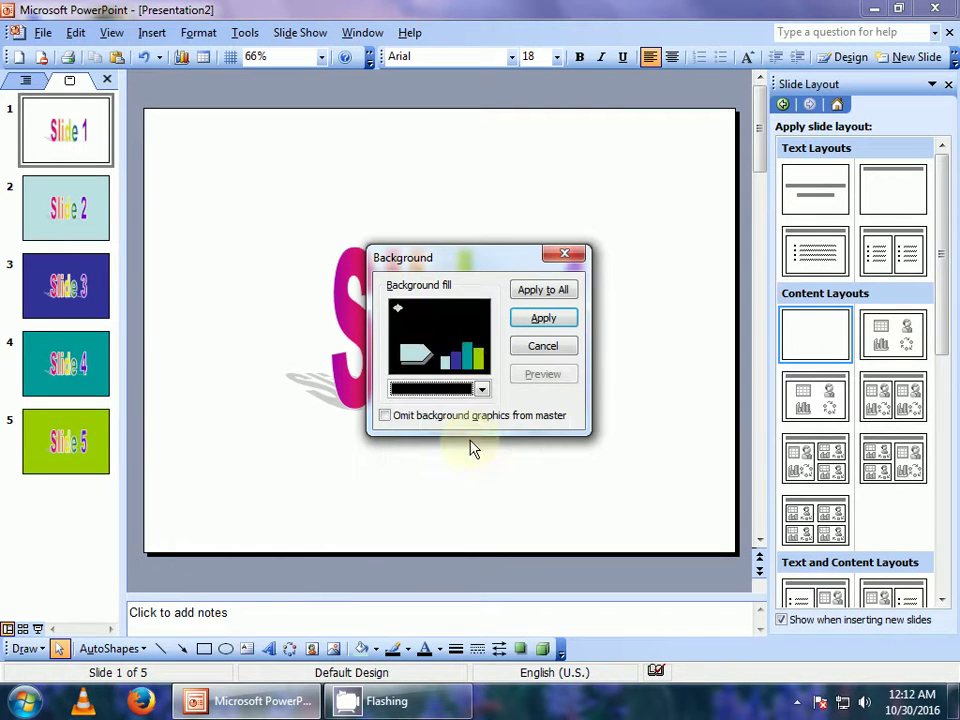
pyautogui.click(538, 320)
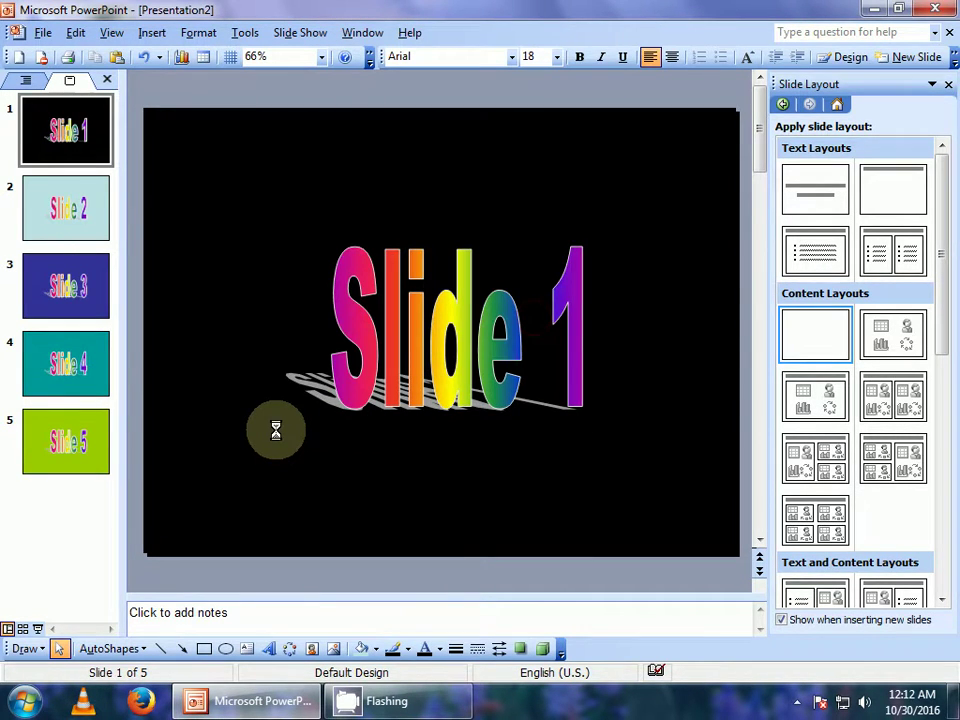
pyautogui.click(68, 133)
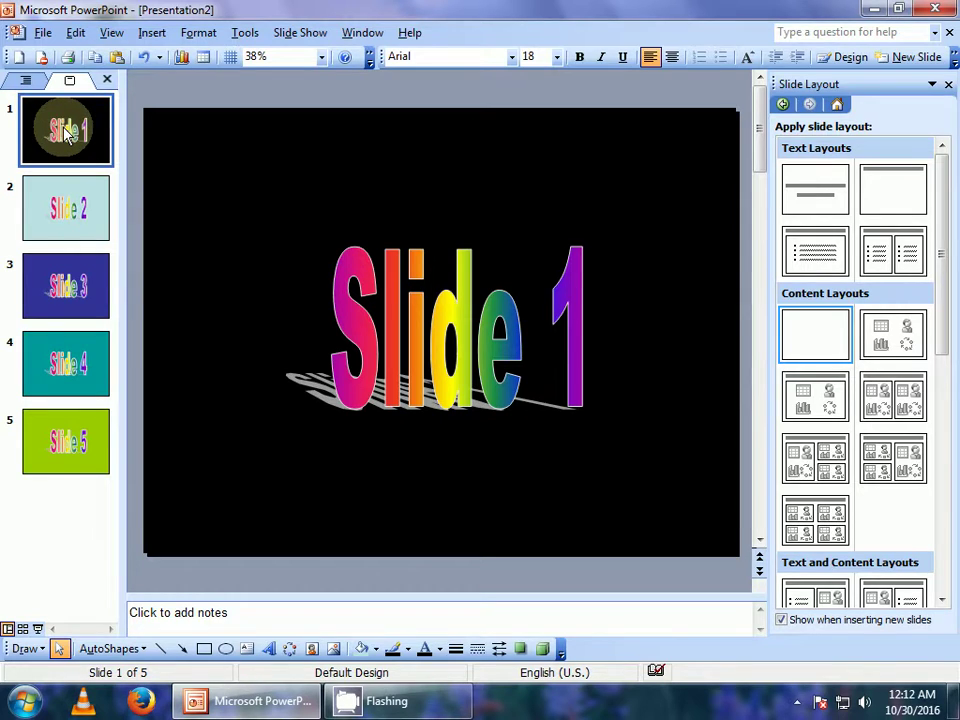
pyautogui.press('F5')
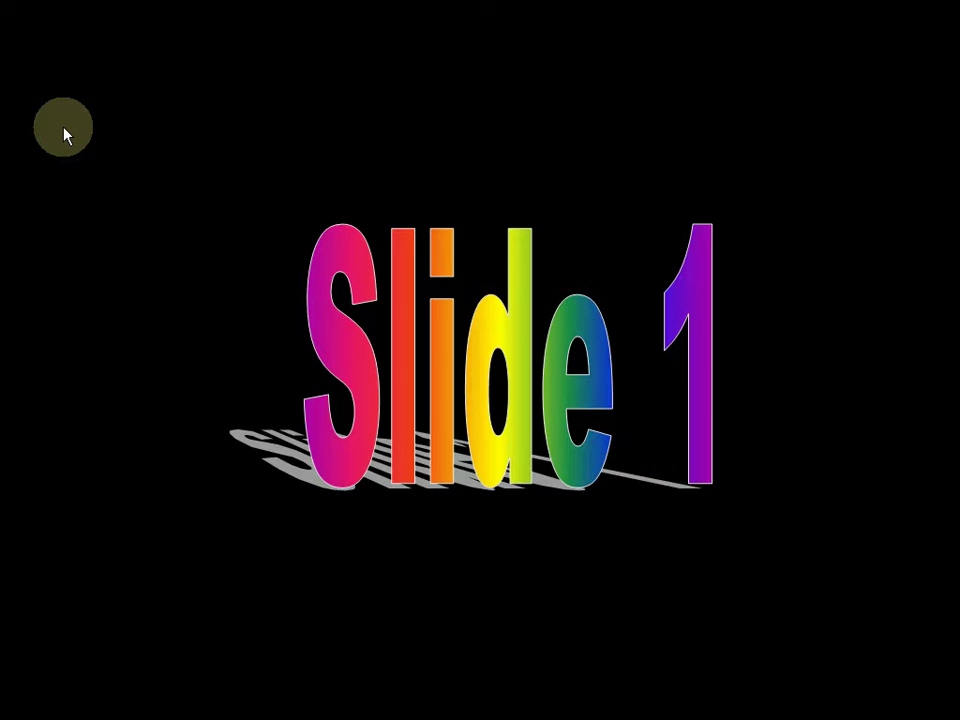
pyautogui.click(65, 133)
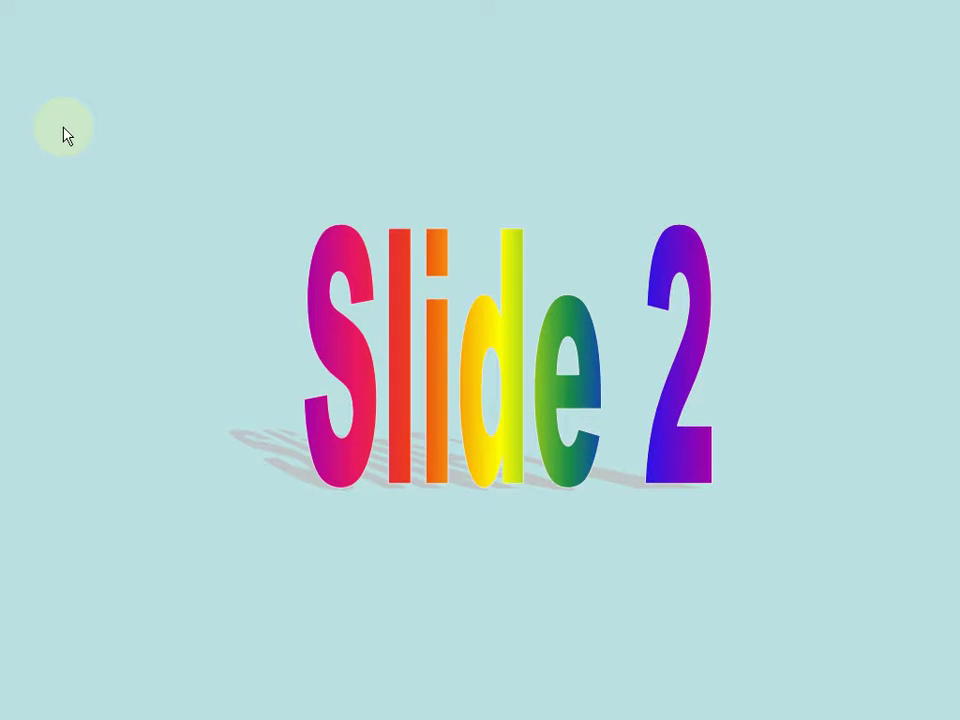
pyautogui.click(66, 134)
pyautogui.click(66, 134)
pyautogui.click(66, 134)
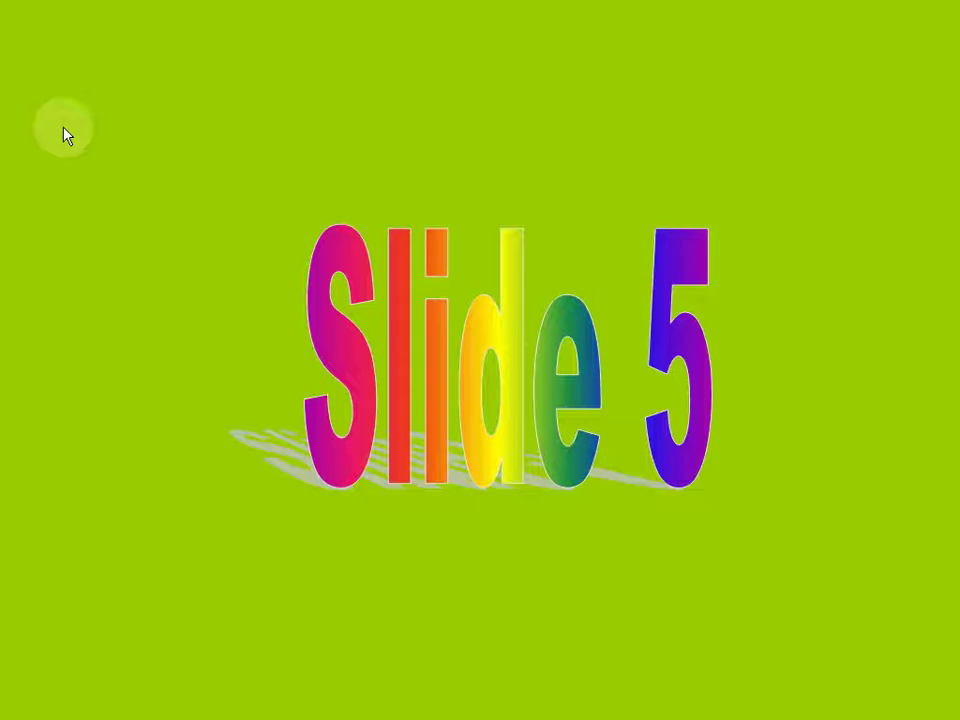
pyautogui.click(66, 134)
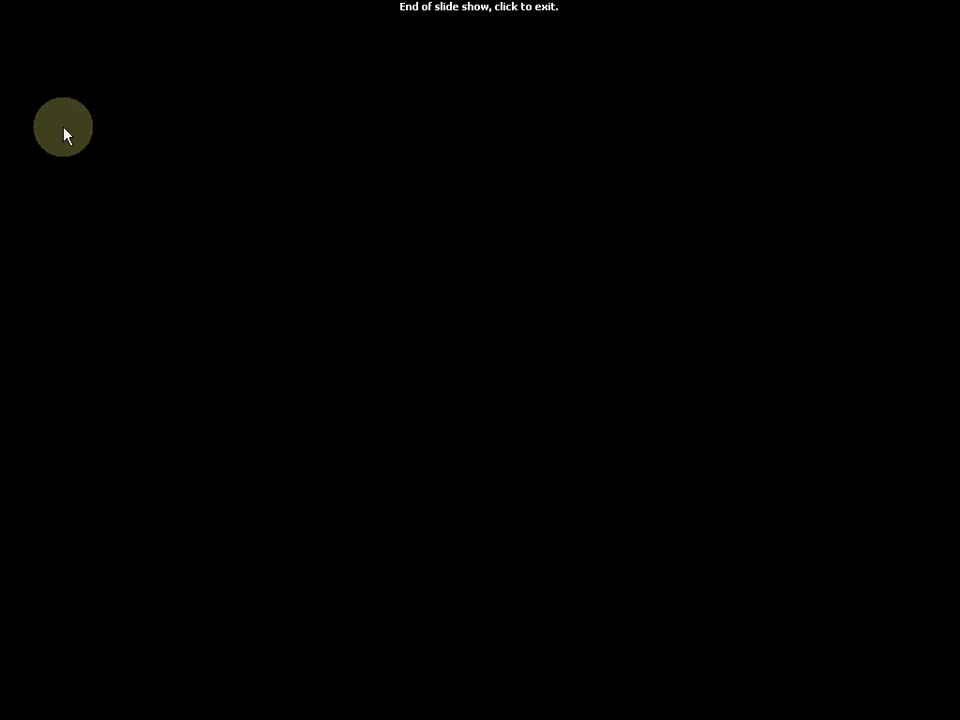
pyautogui.click(66, 134)
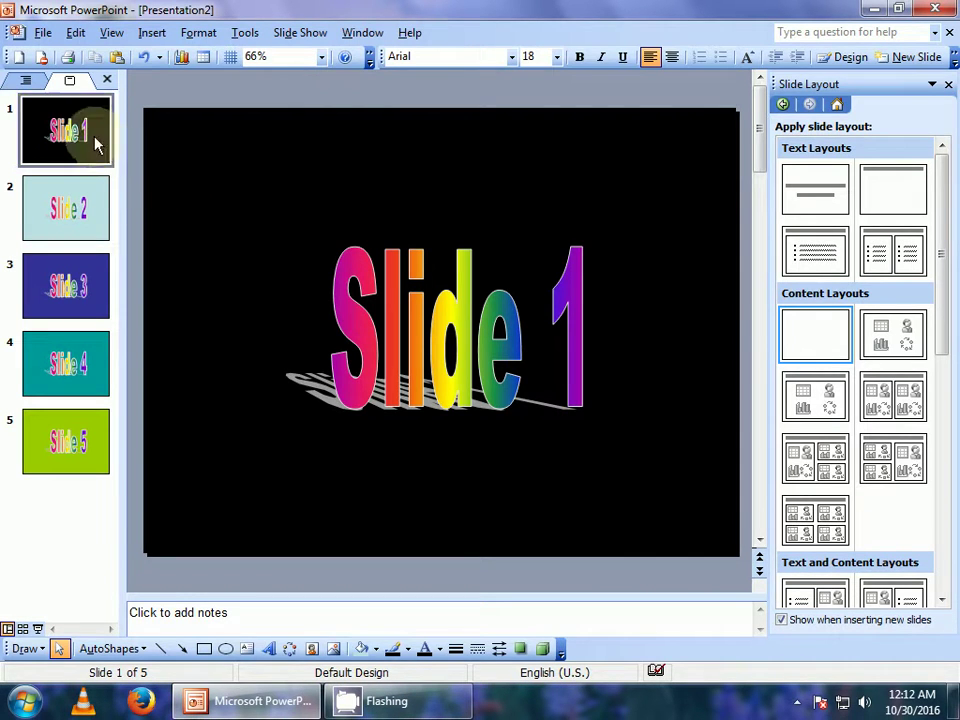
# Add a Circle entrance effect from More Effects to the Slide 1 WordArt.
pyautogui.click(349, 329)
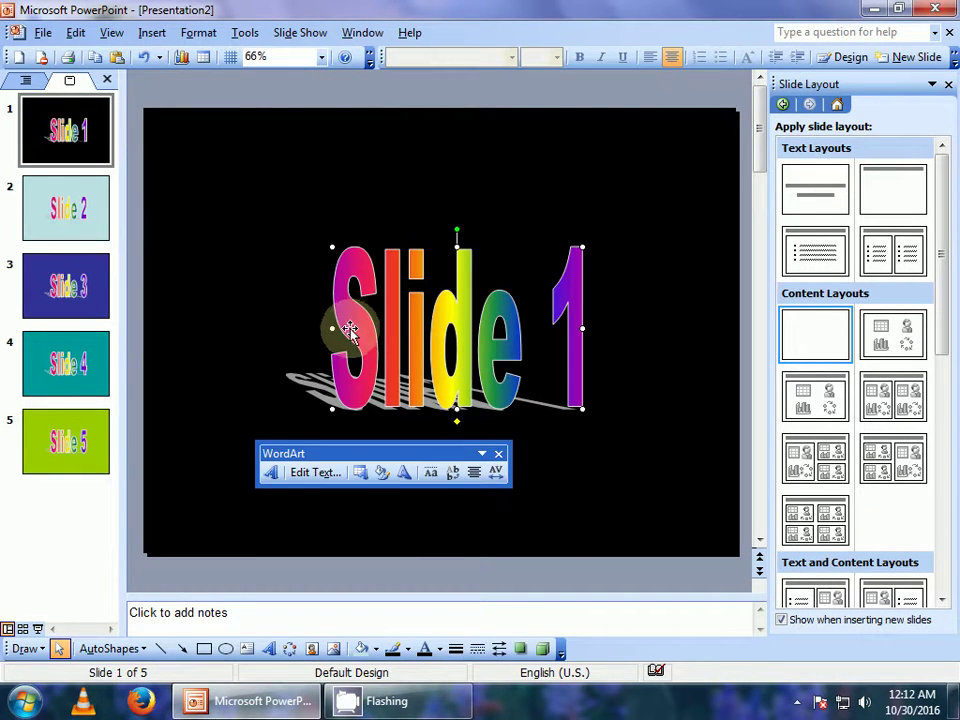
pyautogui.rightClick(455, 323)
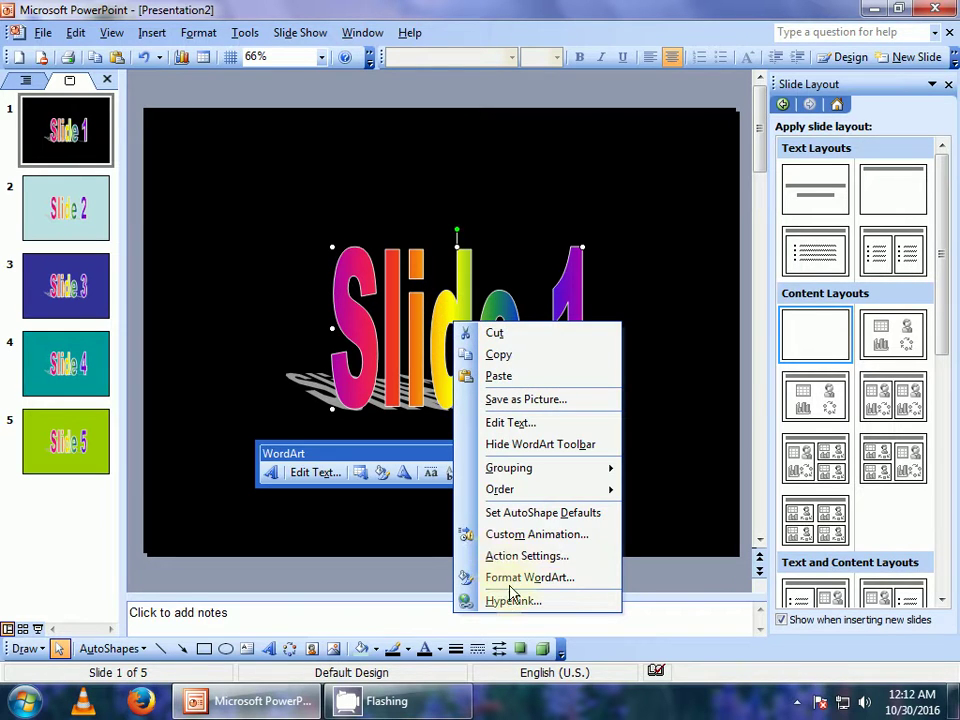
pyautogui.click(516, 534)
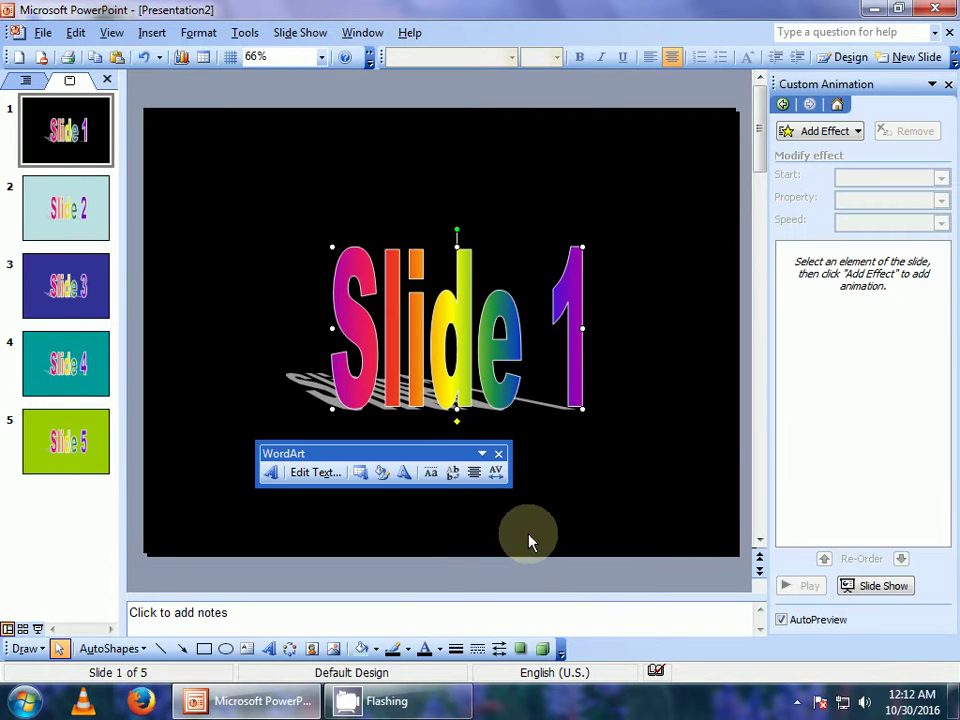
pyautogui.click(854, 138)
pyautogui.moveTo(732, 153)
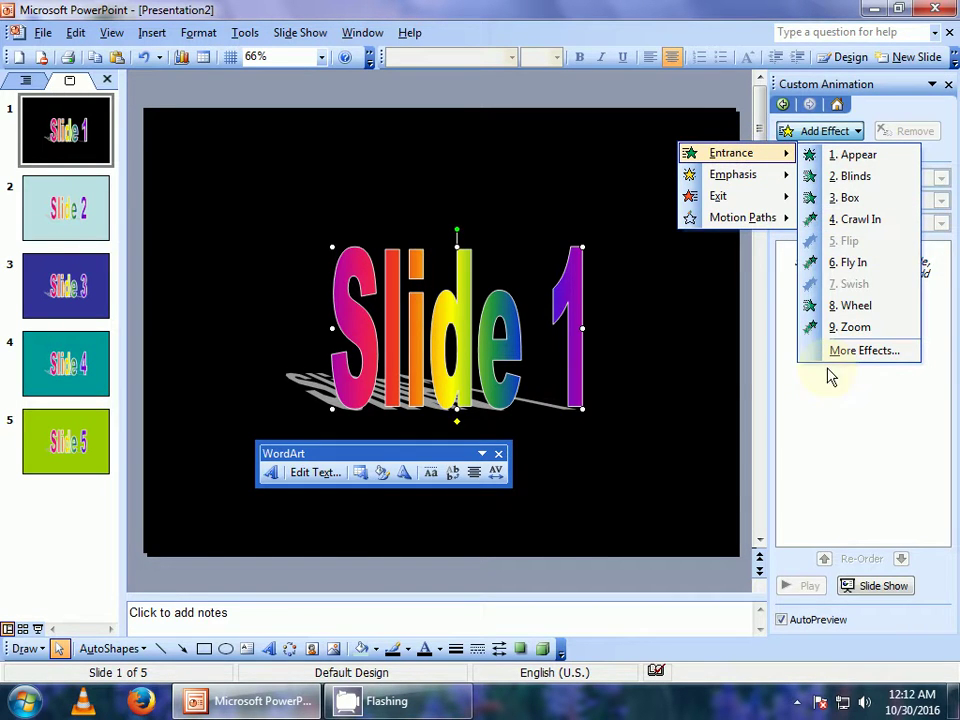
pyautogui.click(853, 352)
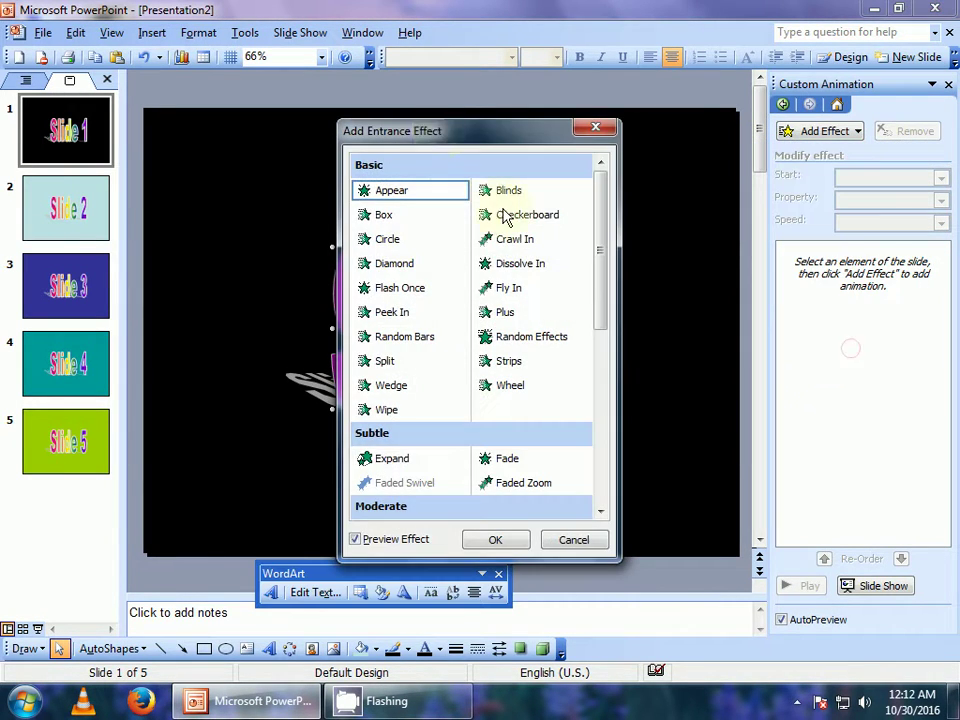
pyautogui.moveTo(456, 135); pyautogui.dragTo(761, 119)
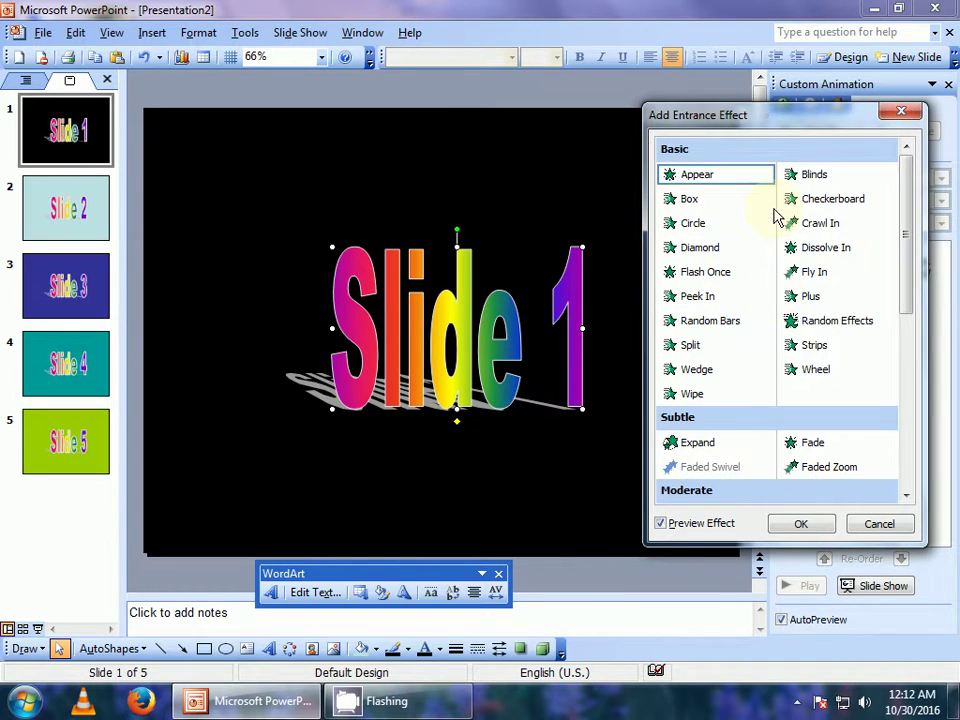
pyautogui.click(700, 226)
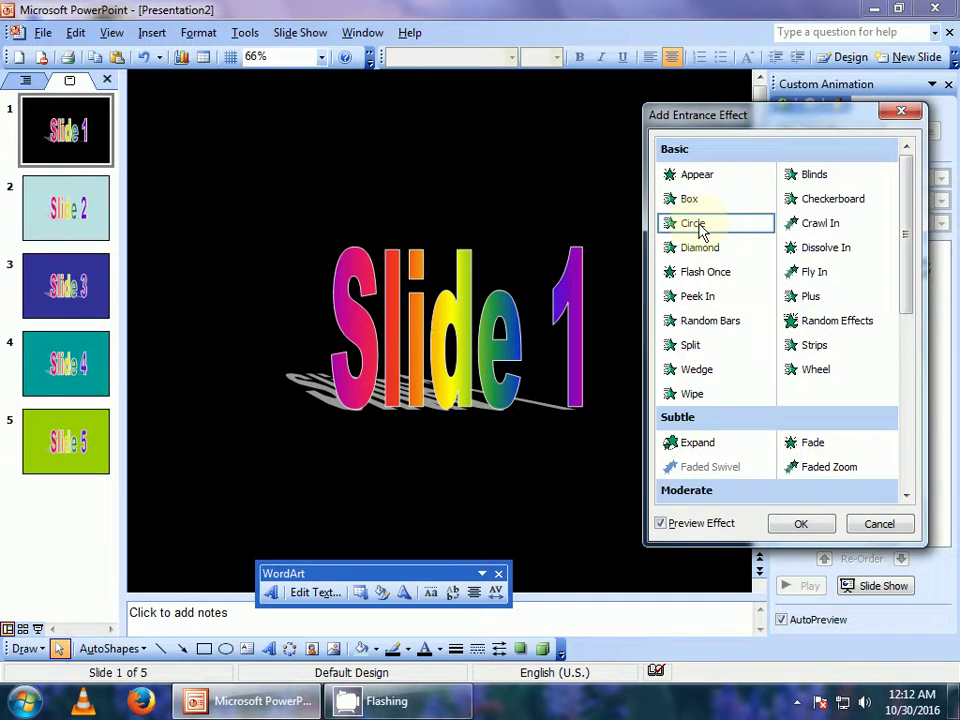
pyautogui.click(799, 525)
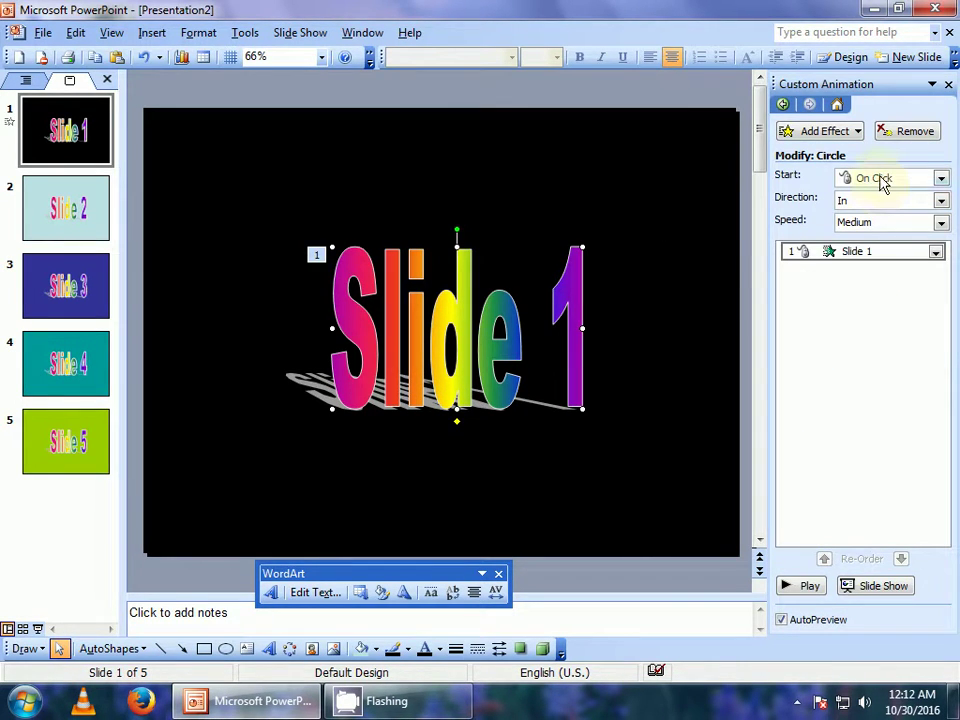
# Set the Circle animation to start With Previous and direction Out, then run the show with F5.
pyautogui.click(882, 185)
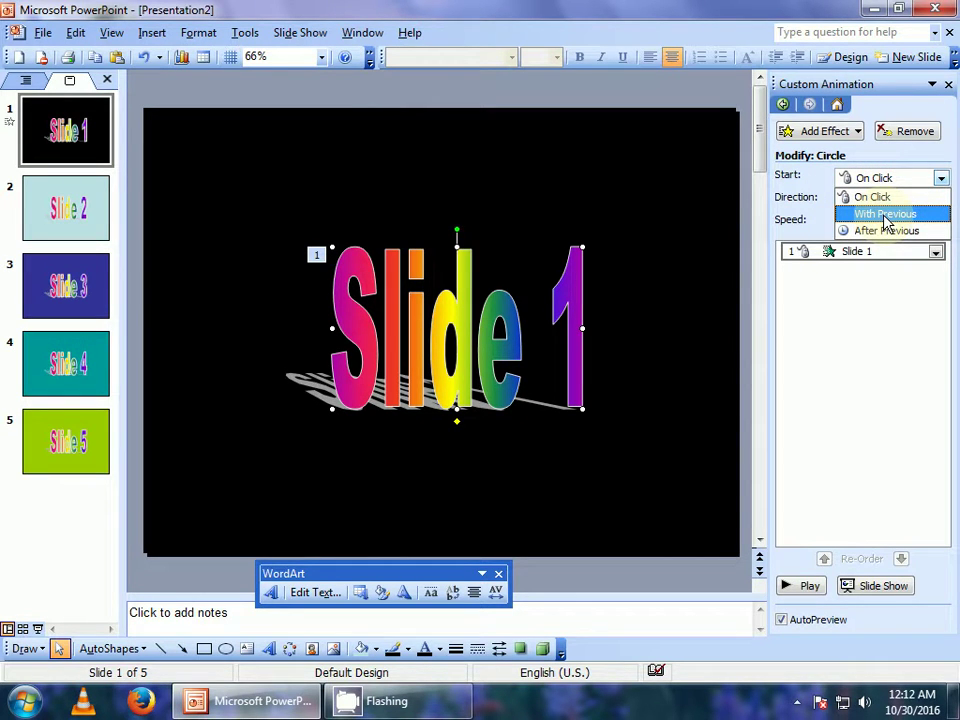
pyautogui.click(884, 214)
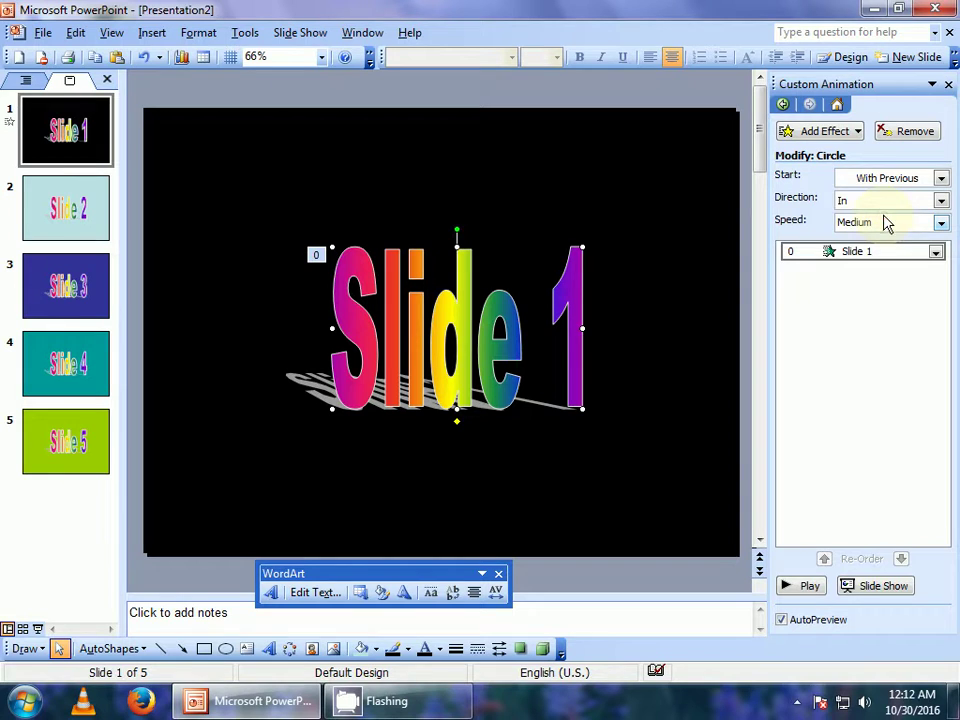
pyautogui.click(915, 203)
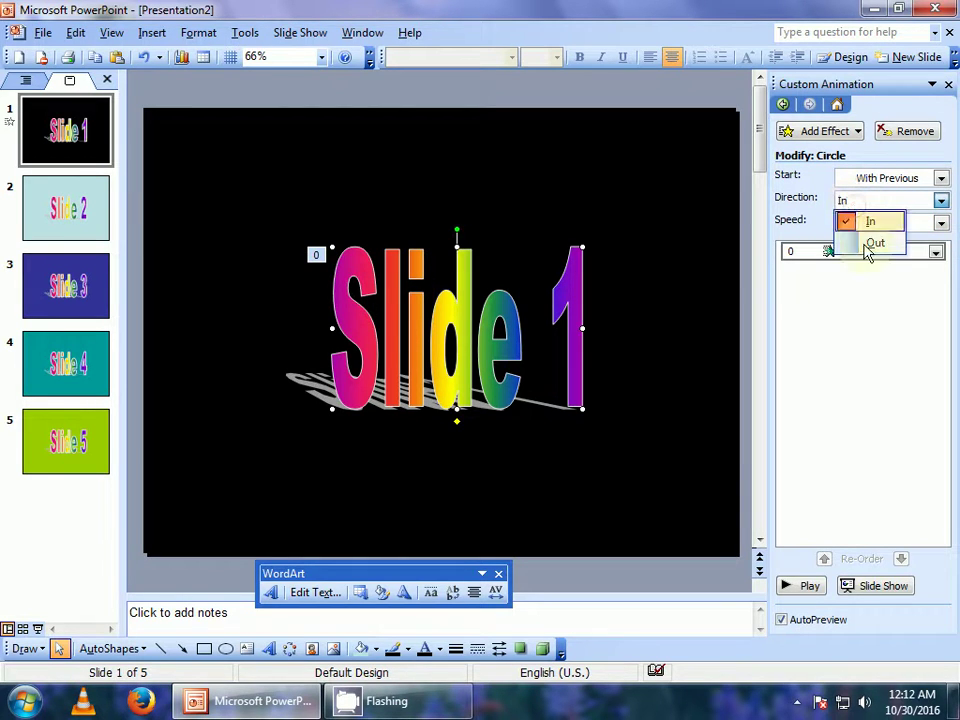
pyautogui.click(868, 242)
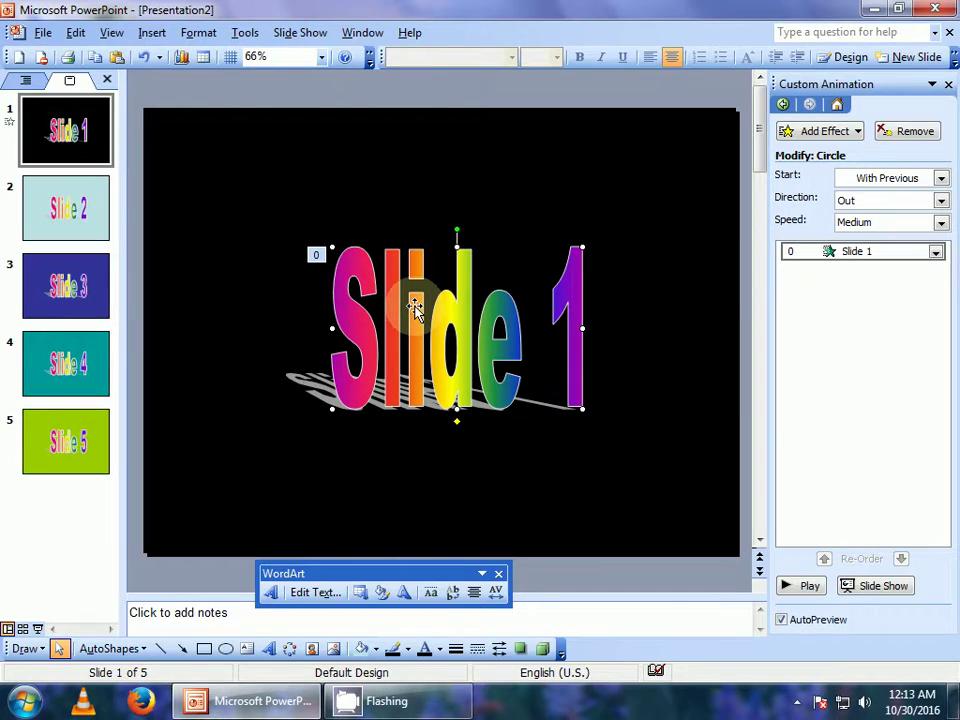
pyautogui.press('F5')
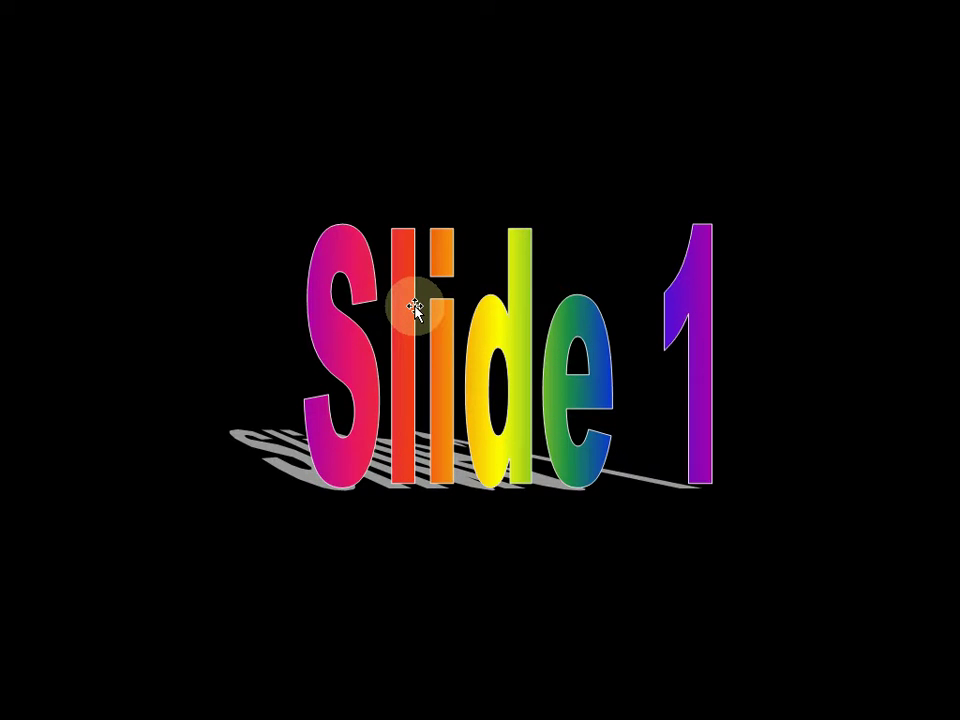
# Leave the slide show and add a Fly In entrance effect to Slide 2's WordArt.
pyautogui.click(415, 310)
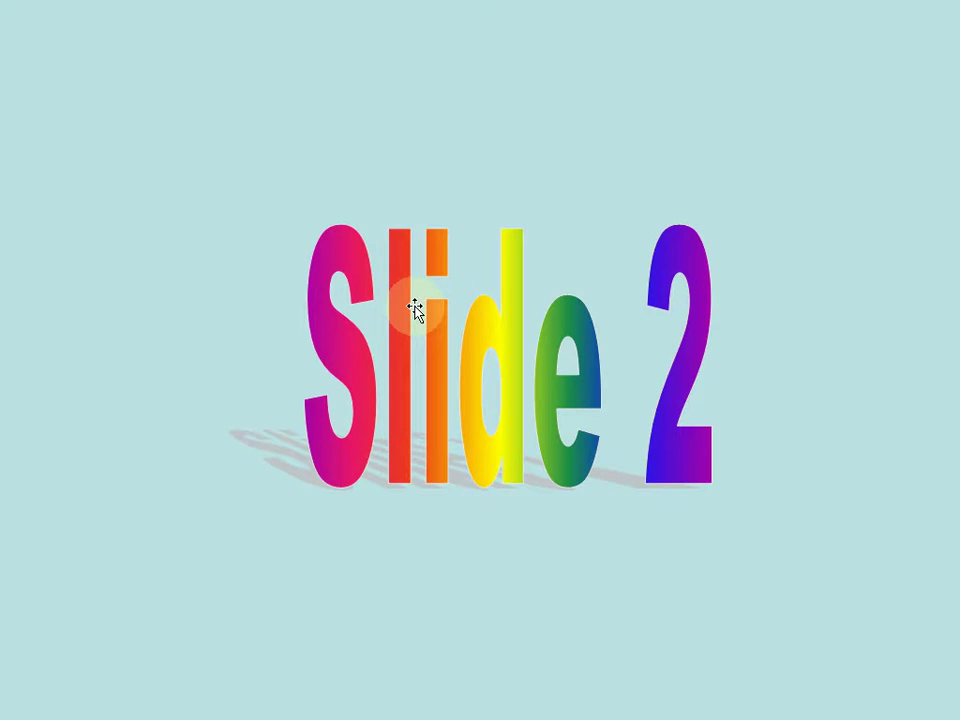
pyautogui.press('Escape')
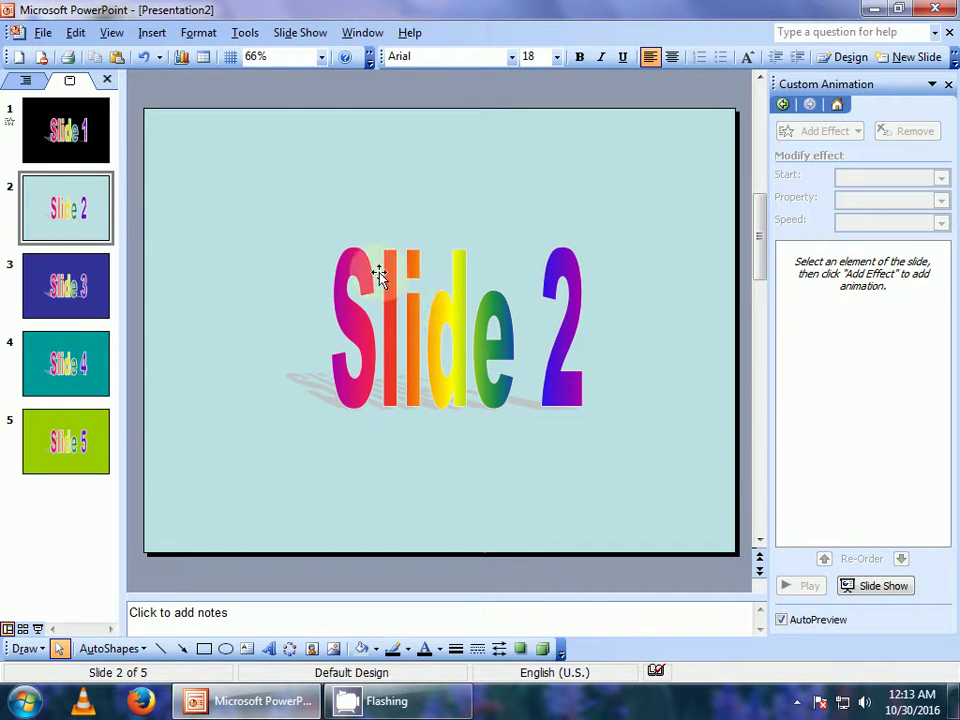
pyautogui.click(355, 347)
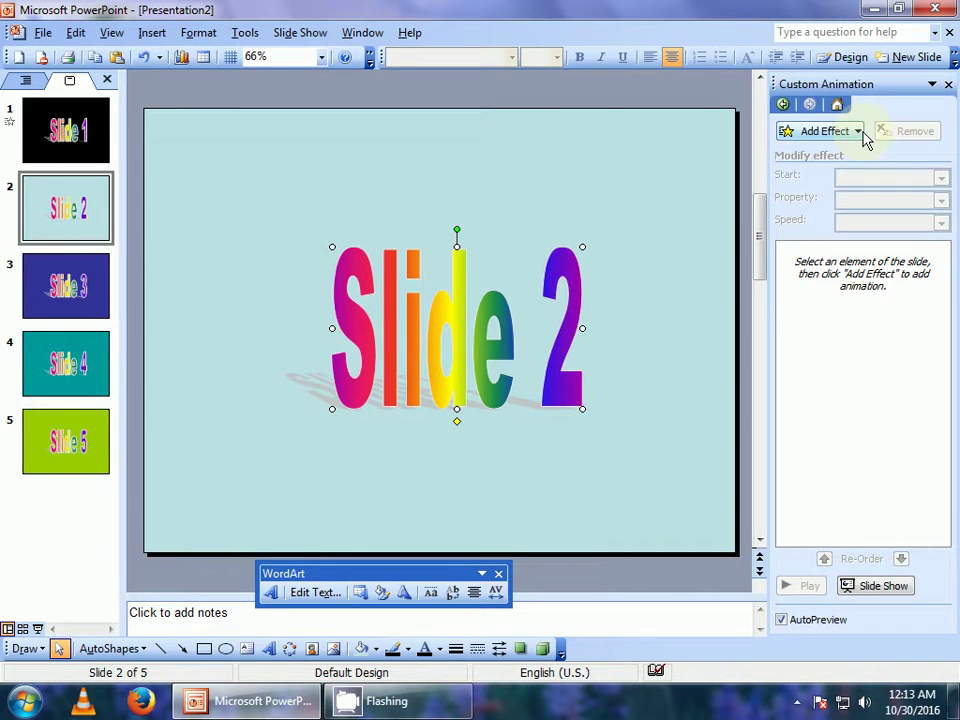
pyautogui.click(812, 133)
pyautogui.moveTo(732, 153)
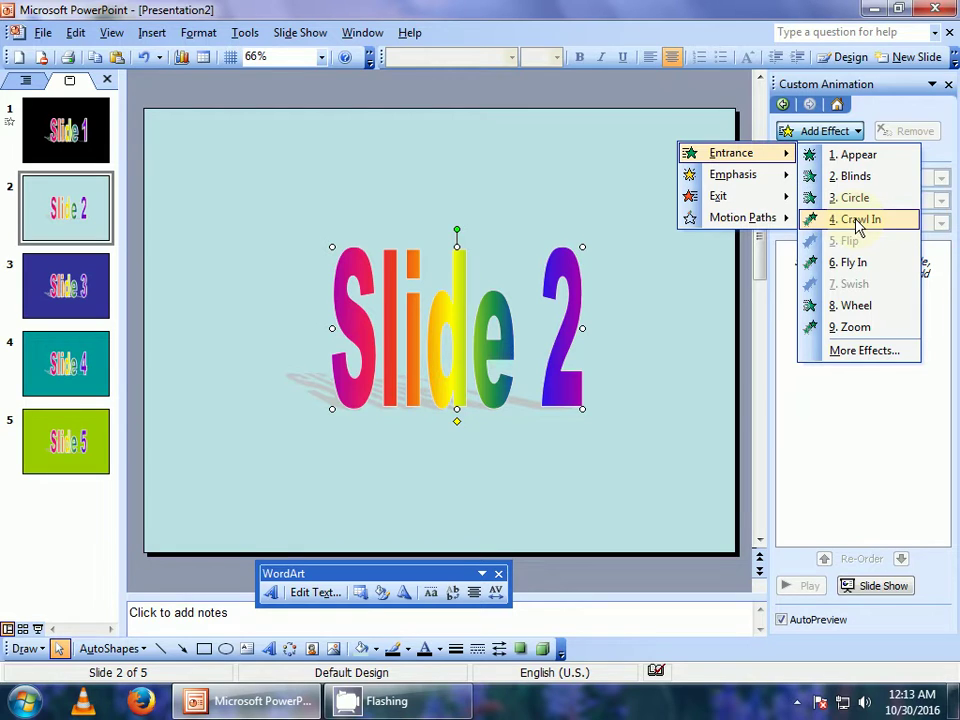
pyautogui.click(858, 263)
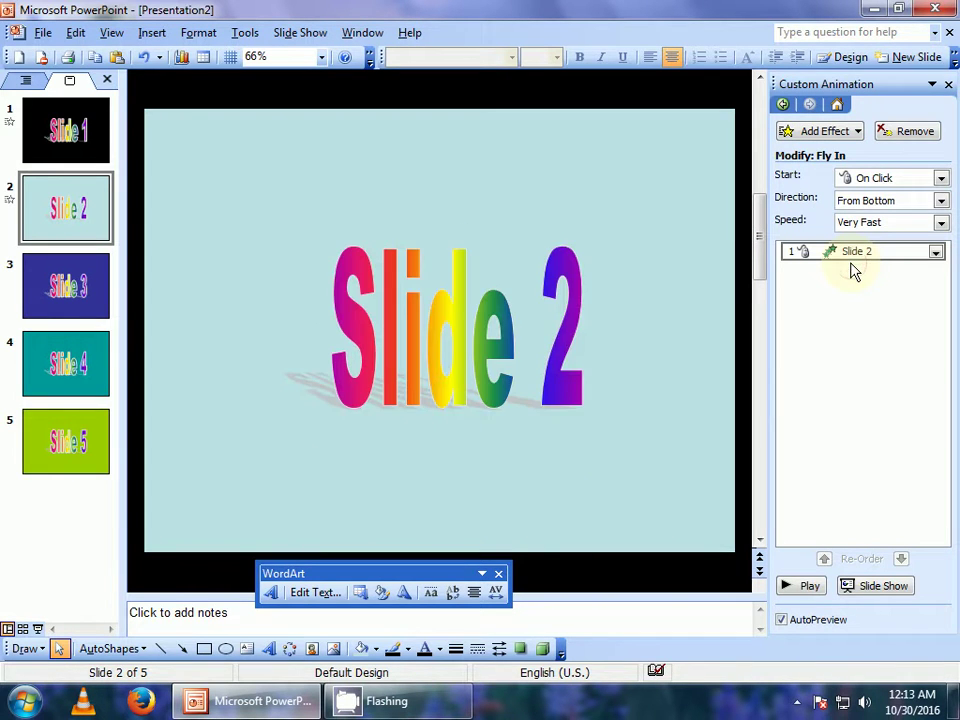
# Set the fly-in to start With Previous at Medium speed.
pyautogui.click(876, 180)
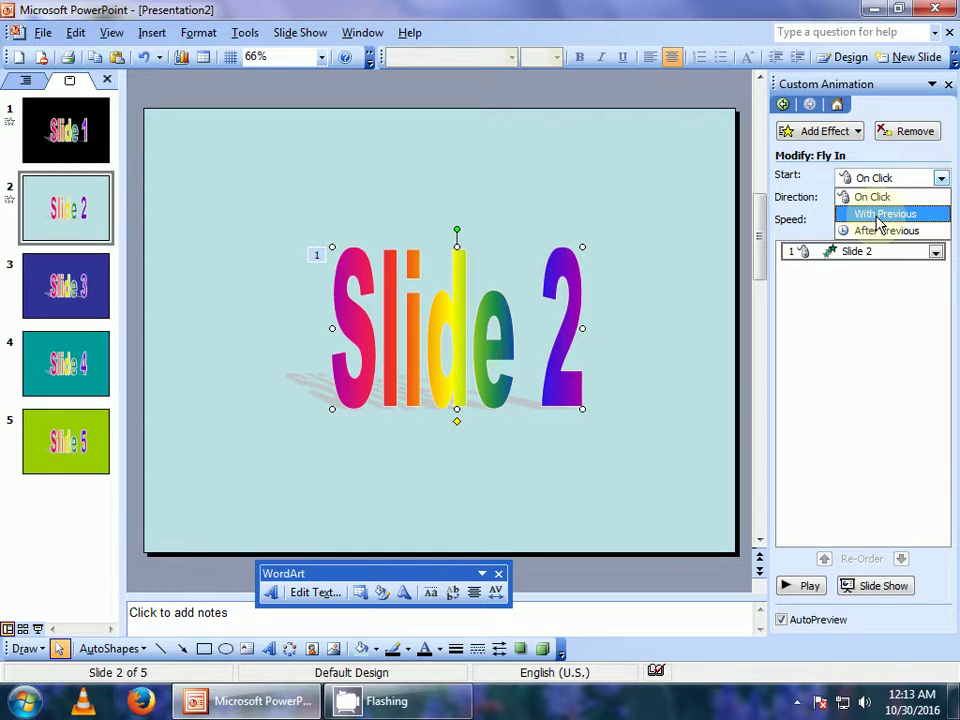
pyautogui.click(879, 214)
pyautogui.click(865, 224)
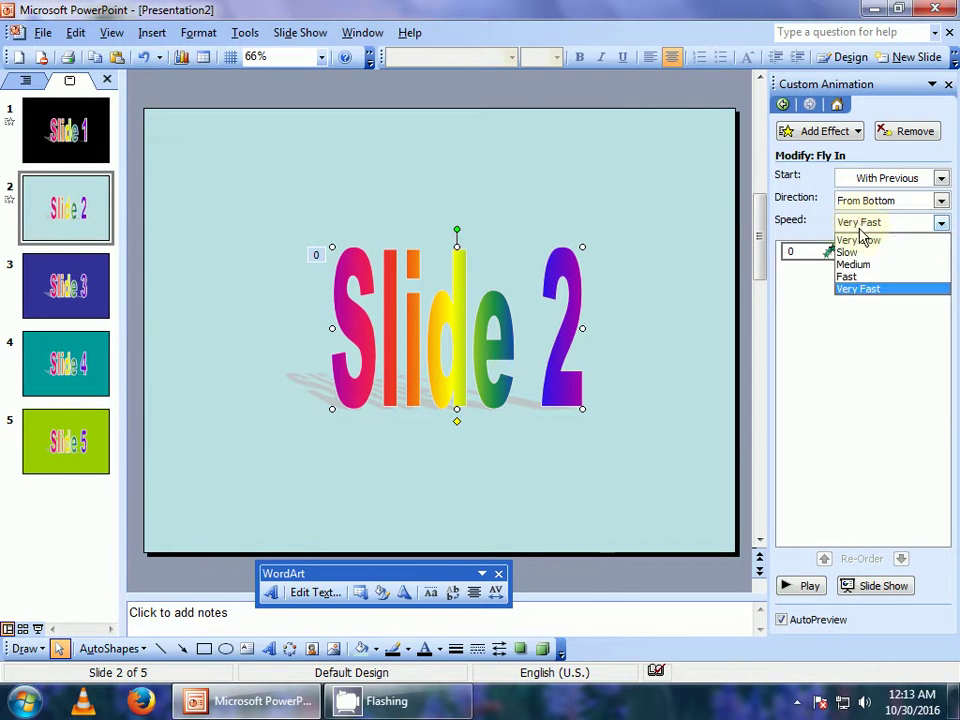
pyautogui.click(855, 264)
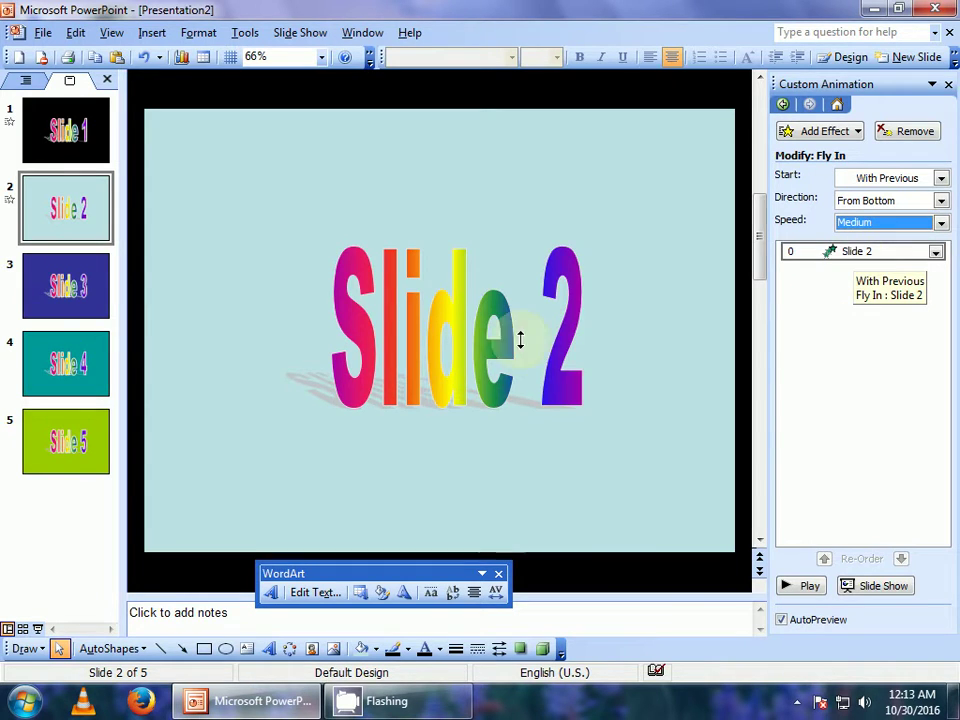
pyautogui.click(75, 300)
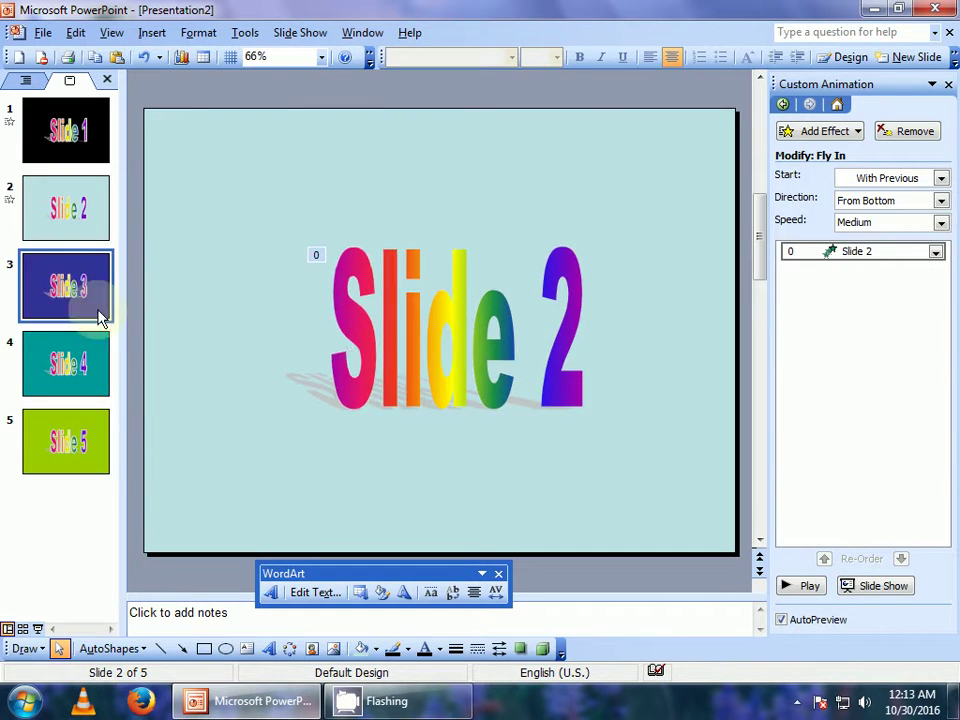
# Add a Zoom entrance effect to Slide 3's WordArt, zooming In From Screen Center.
pyautogui.click(366, 345)
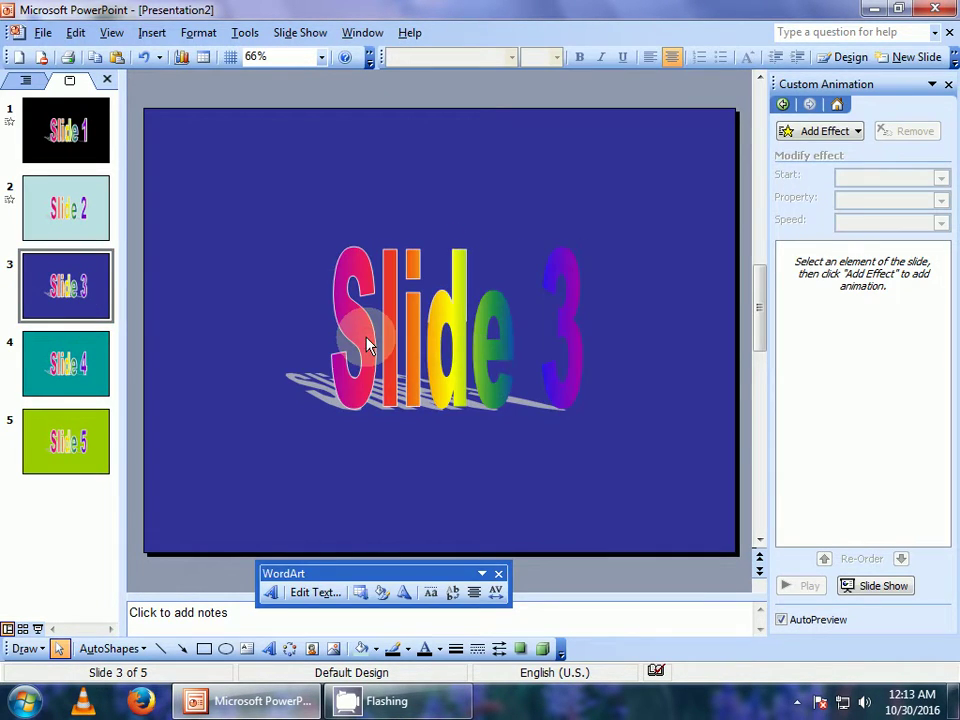
pyautogui.click(861, 132)
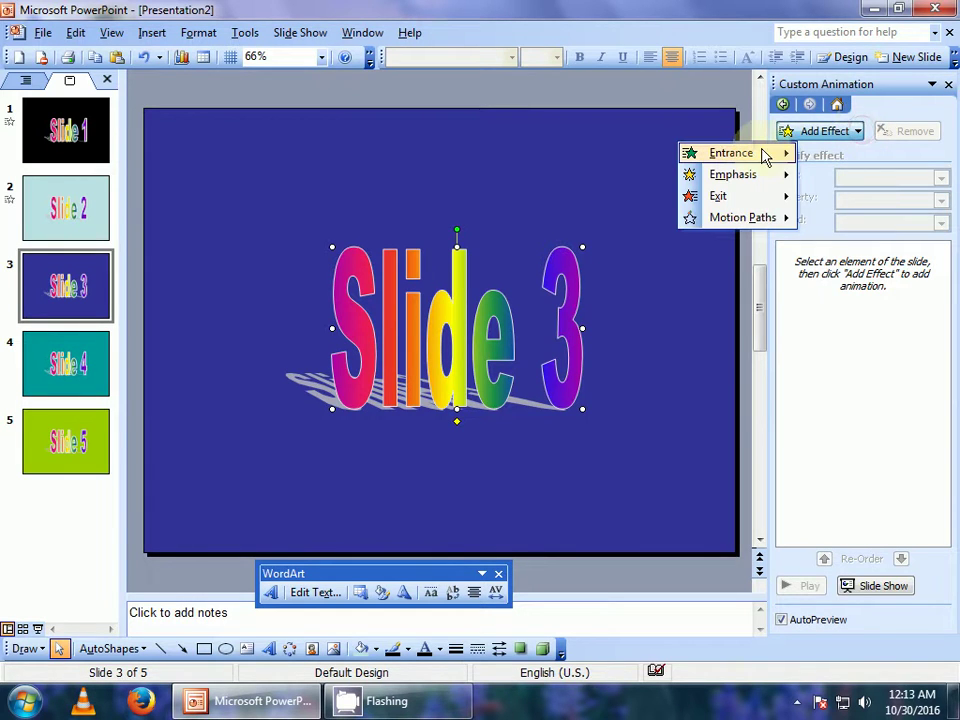
pyautogui.moveTo(732, 153)
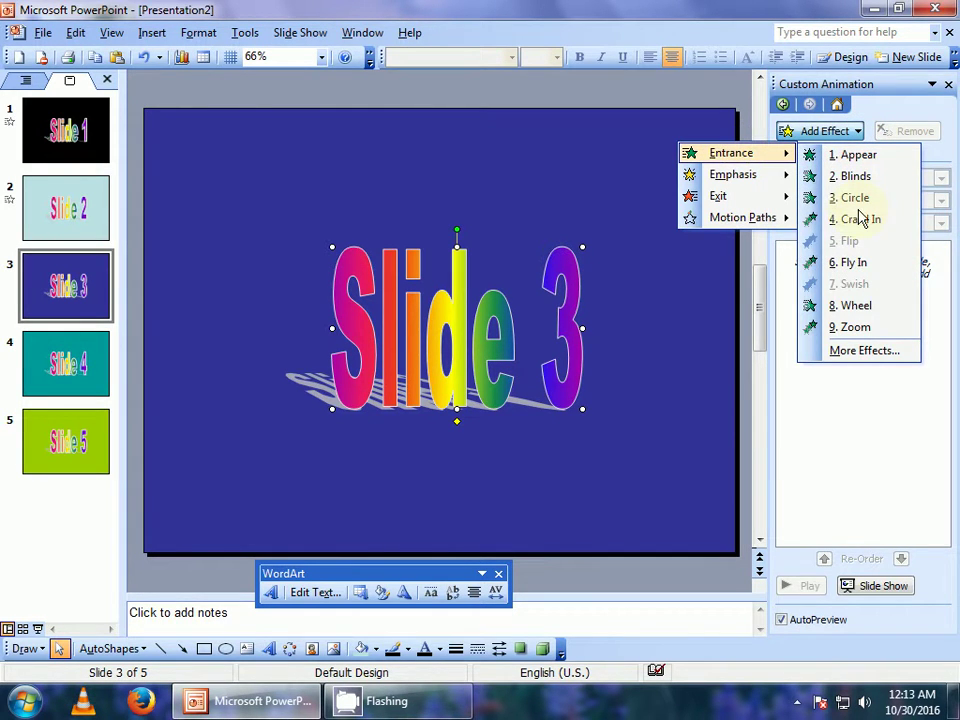
pyautogui.click(855, 327)
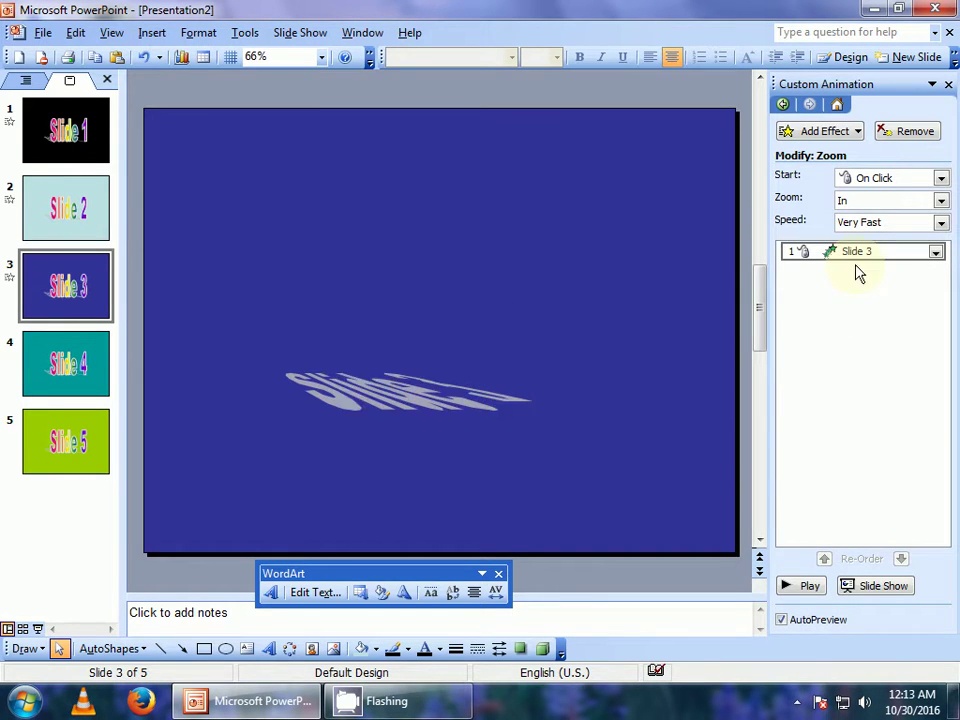
pyautogui.click(857, 200)
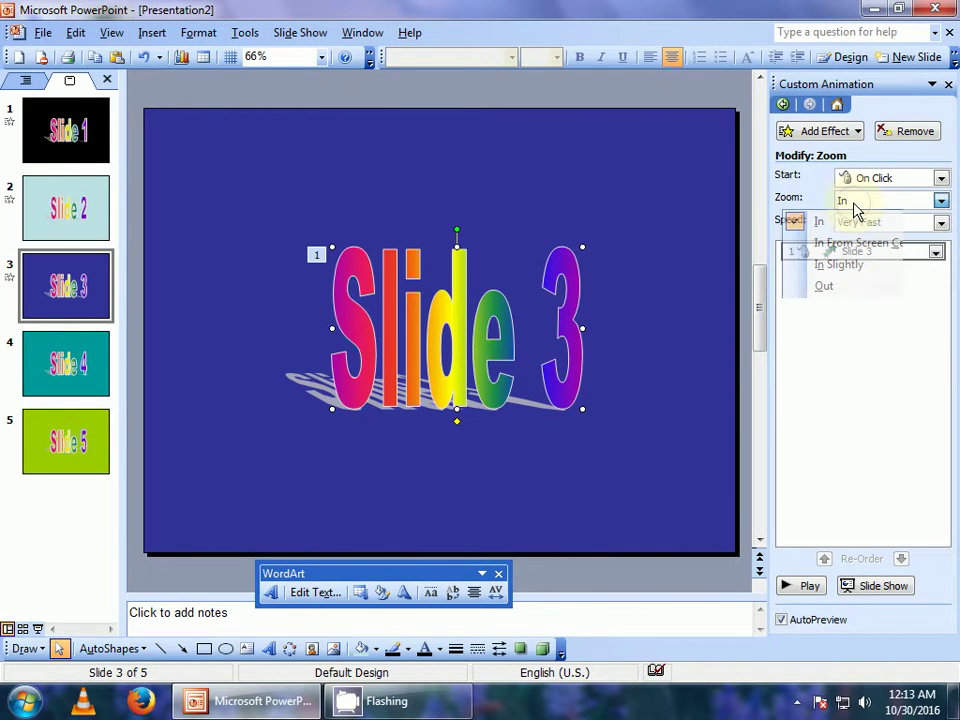
pyautogui.click(845, 265)
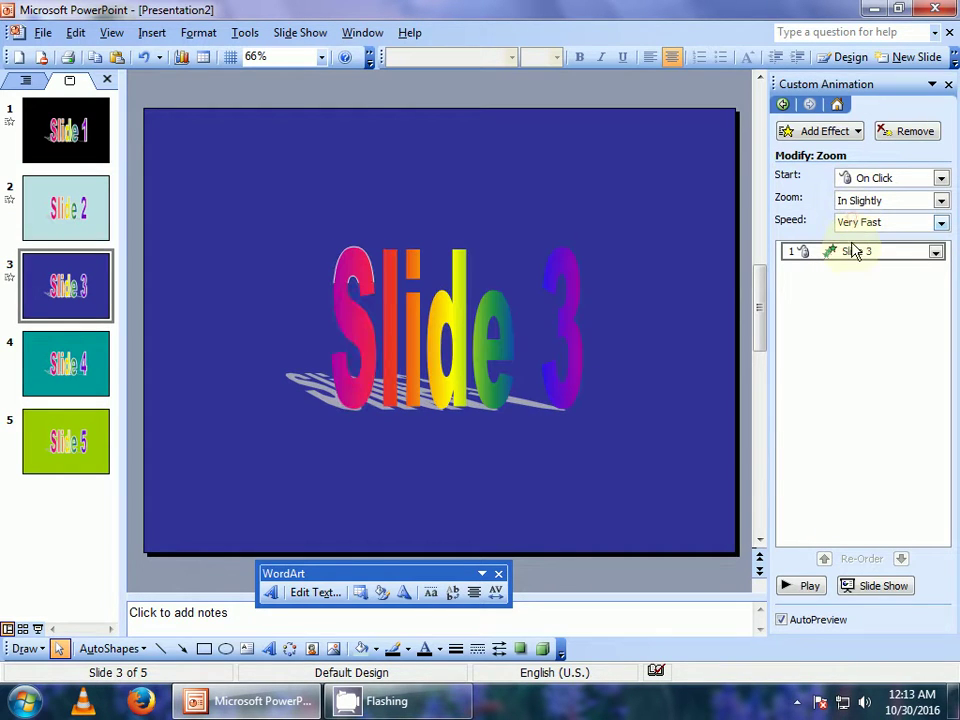
pyautogui.click(880, 223)
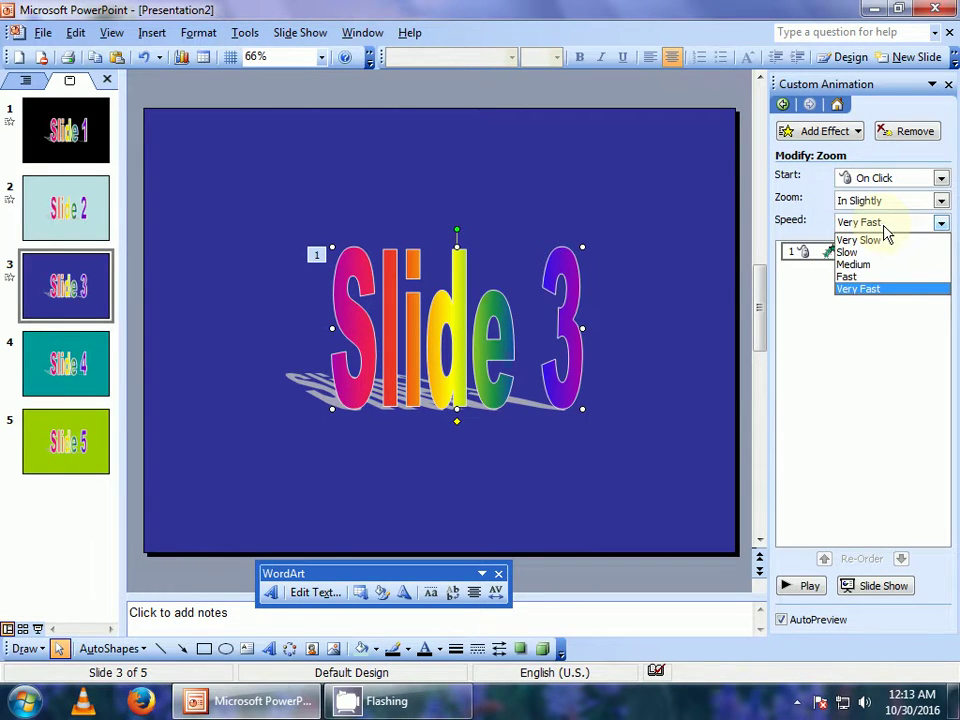
pyautogui.click(862, 200)
pyautogui.click(862, 200)
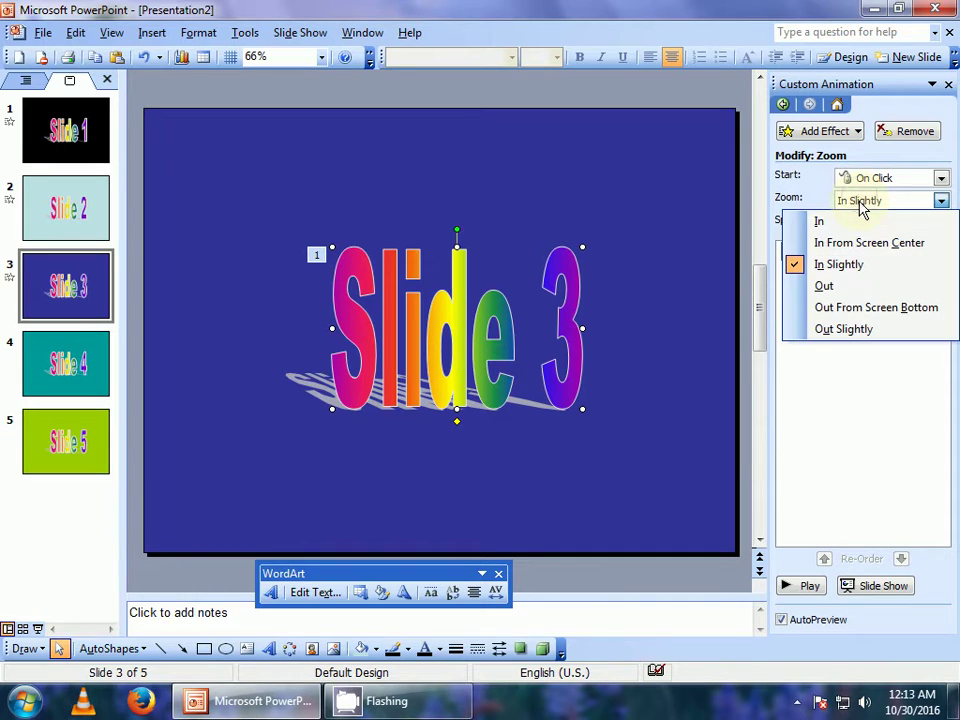
pyautogui.click(882, 244)
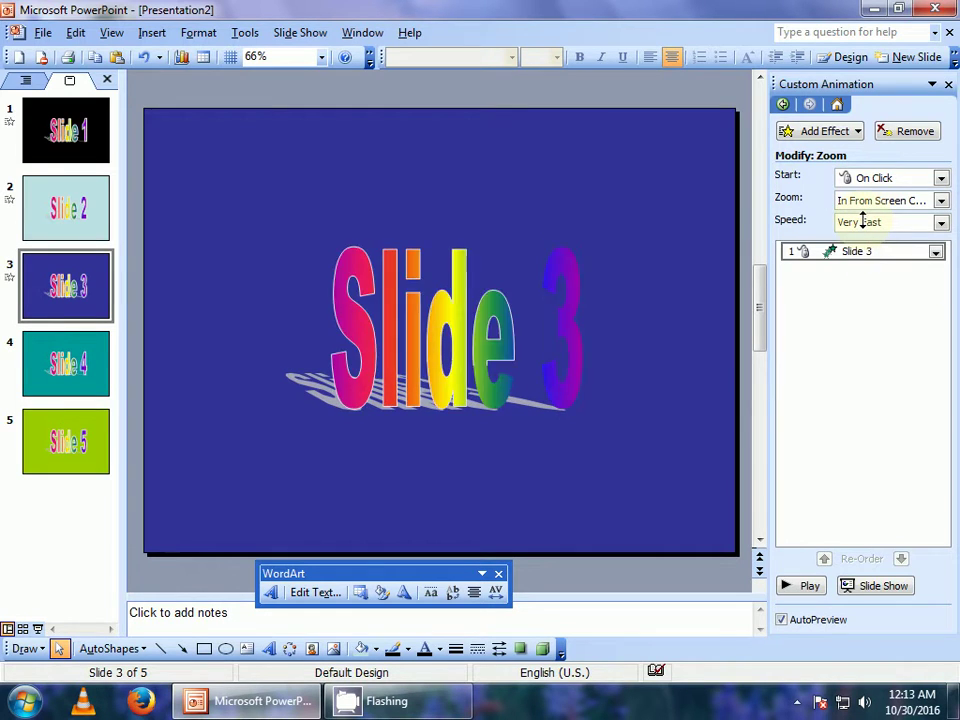
# Set the zoom to Medium speed, starting After Previous.
pyautogui.click(862, 221)
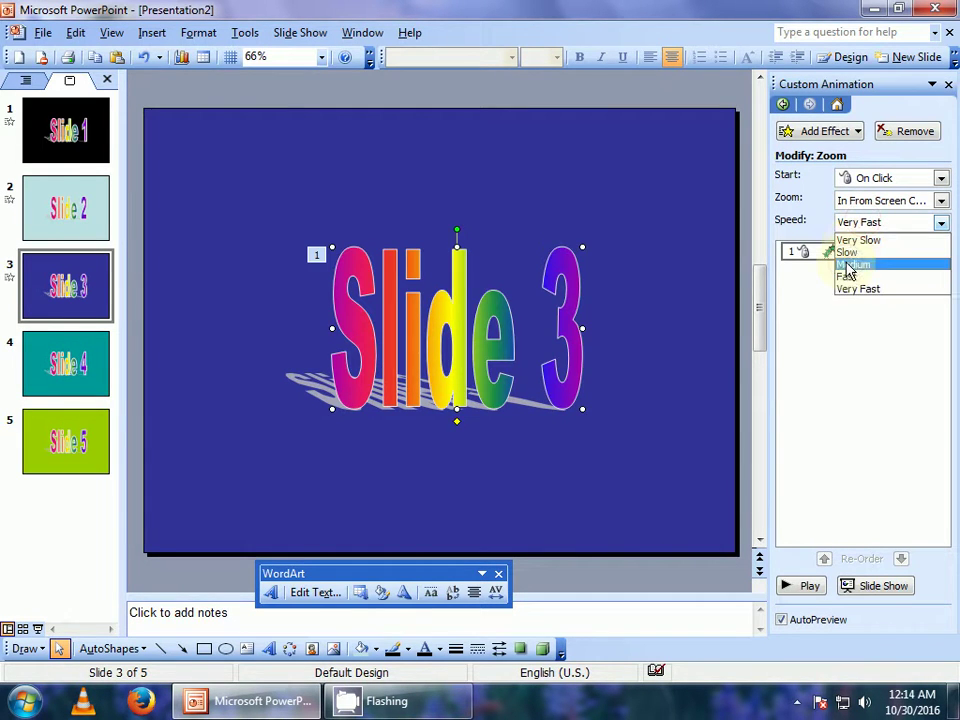
pyautogui.click(850, 264)
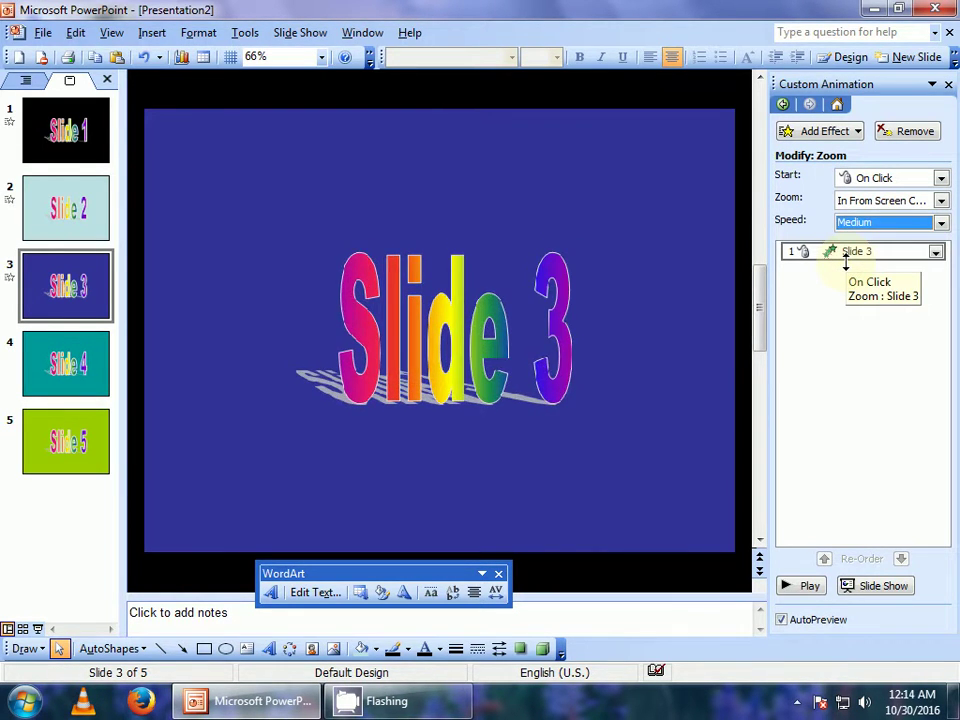
pyautogui.click(876, 180)
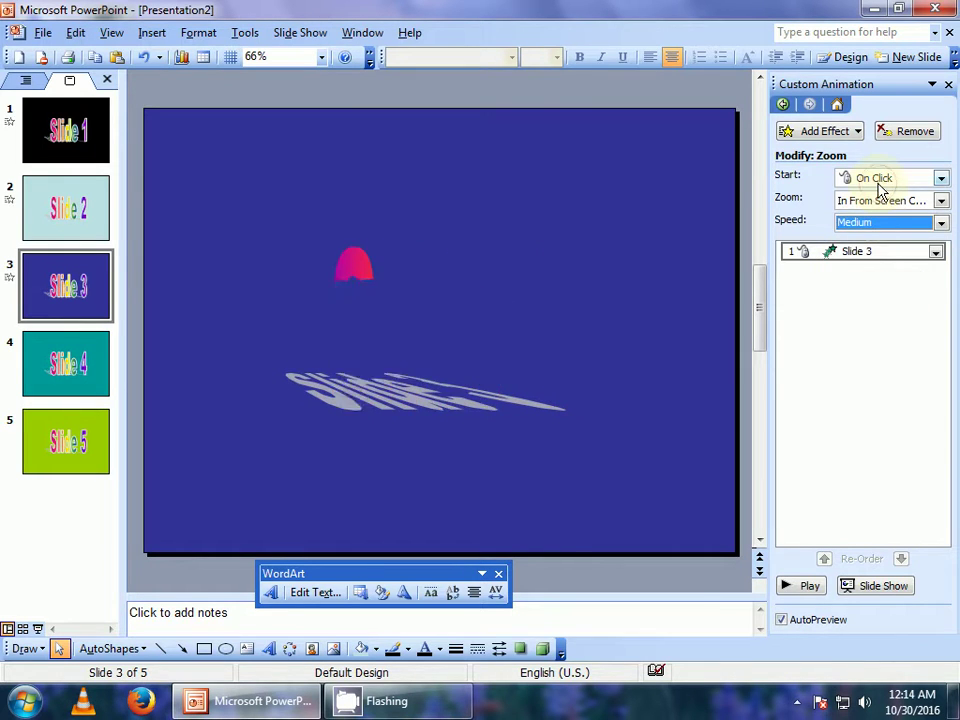
pyautogui.click(882, 184)
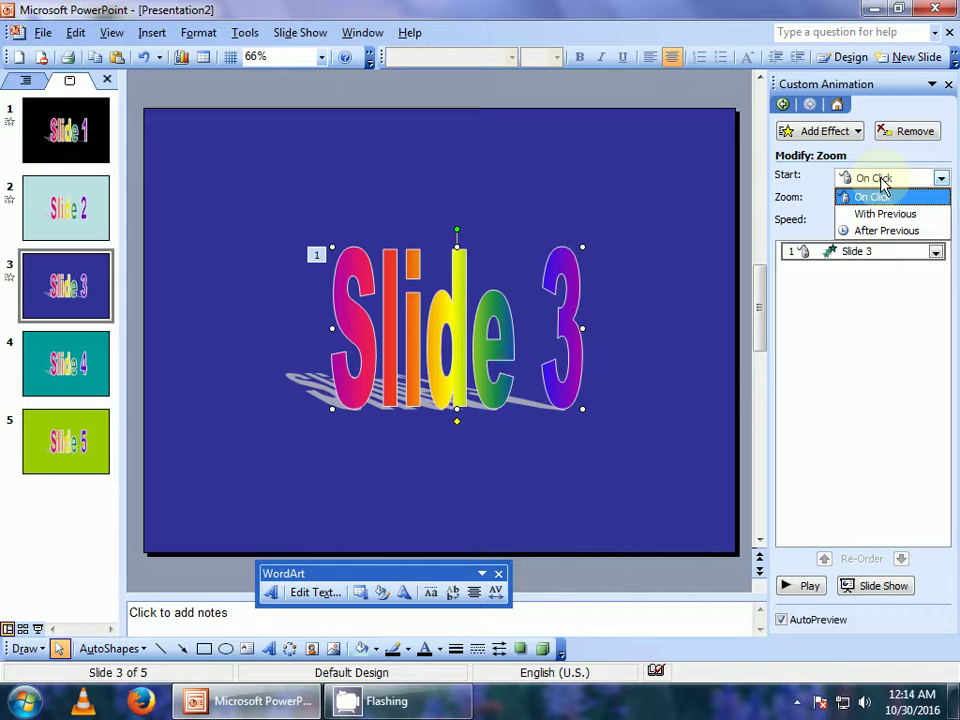
pyautogui.click(863, 232)
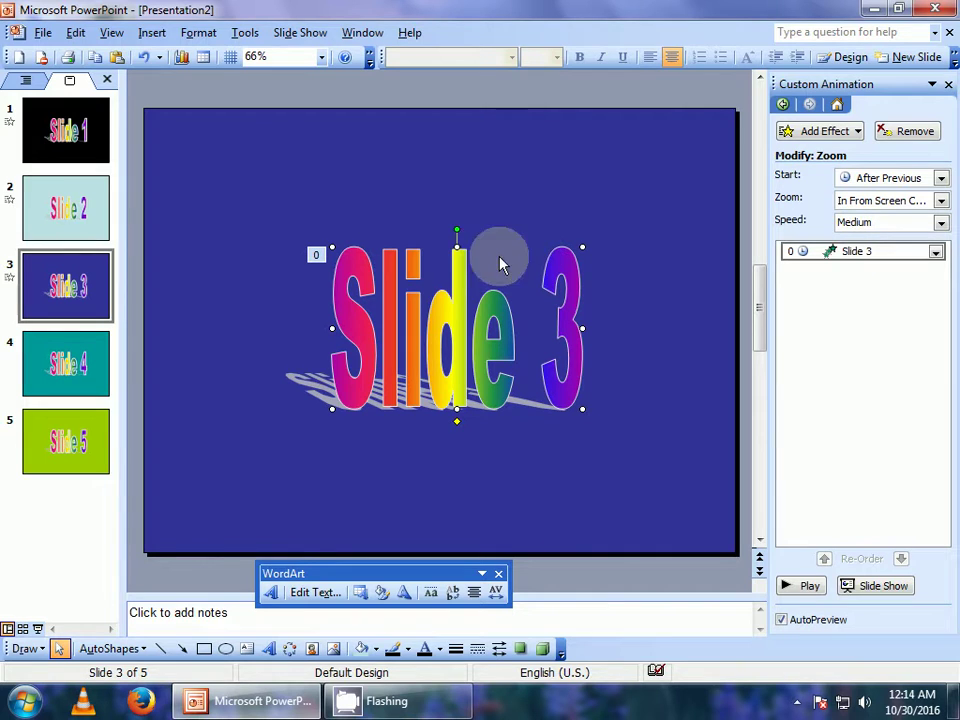
pyautogui.click(70, 215)
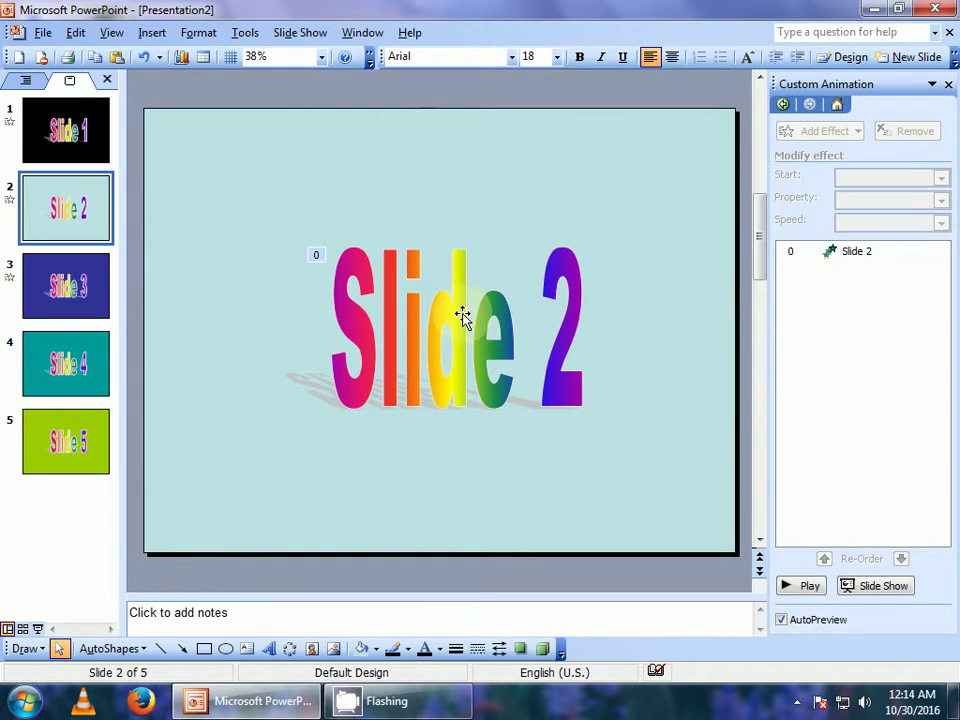
# Change Slide 2's fly-in to start After Previous, then check Slide 3's WordArt animation.
pyautogui.click(463, 315)
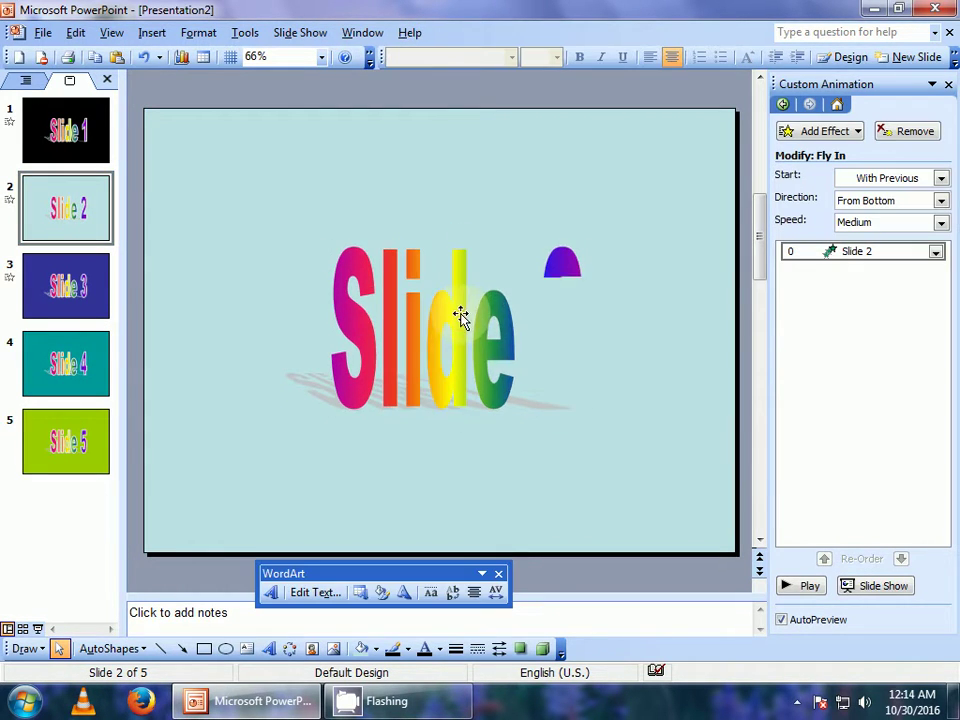
pyautogui.click(878, 182)
pyautogui.click(855, 231)
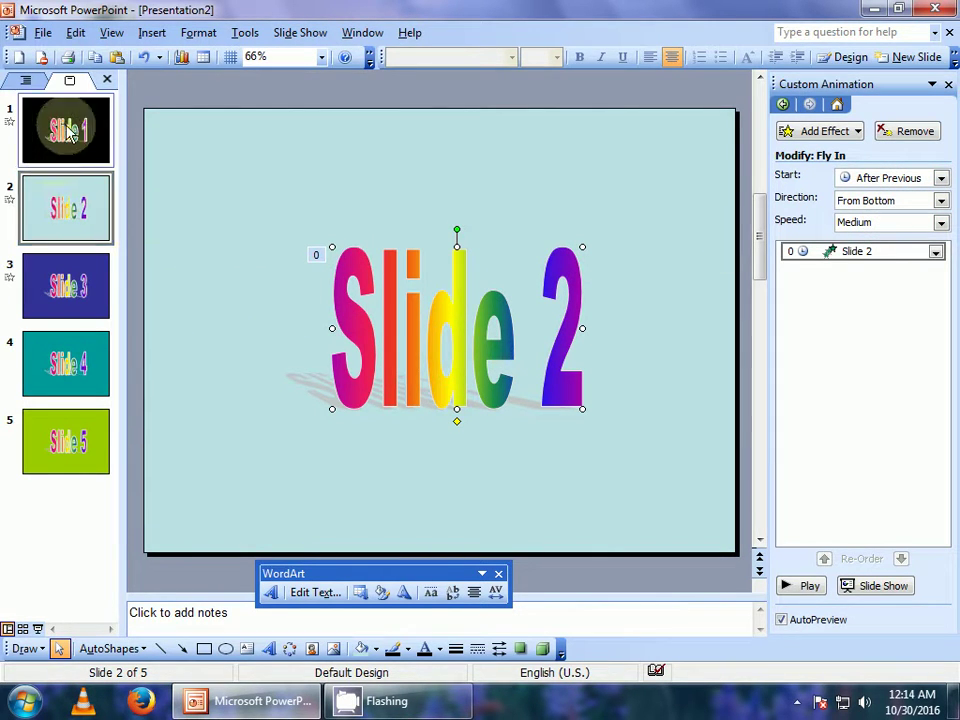
pyautogui.click(55, 285)
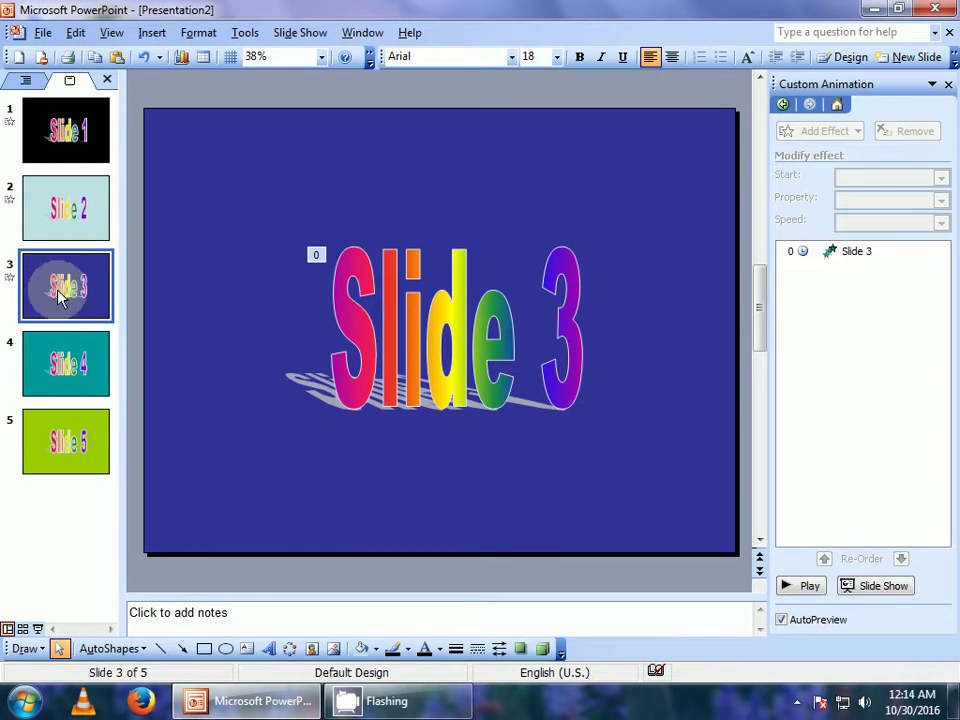
pyautogui.click(408, 327)
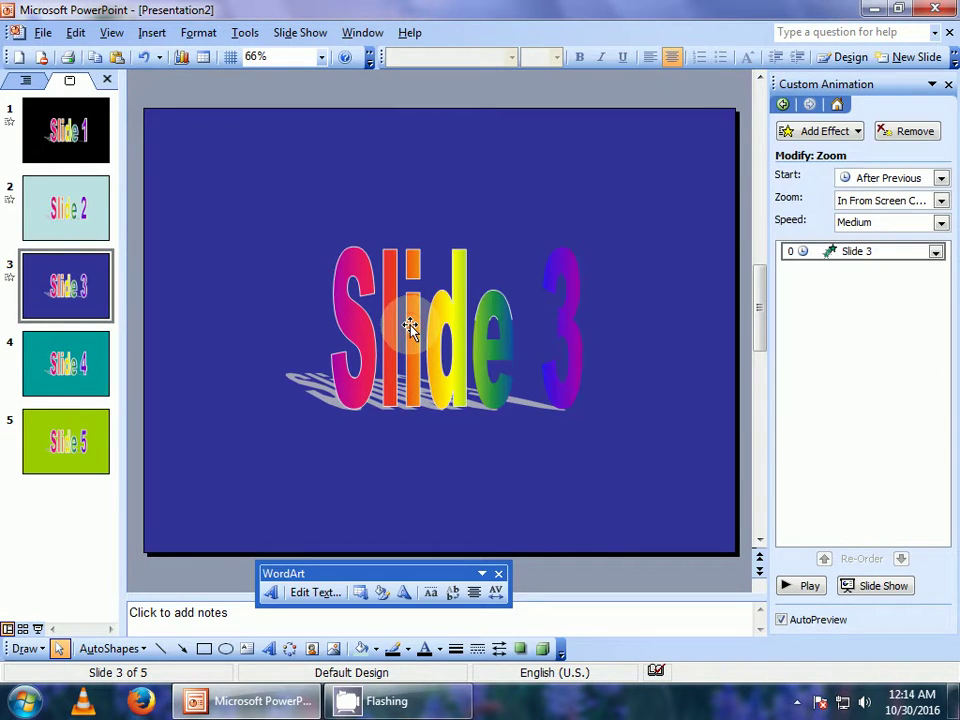
pyautogui.click(70, 365)
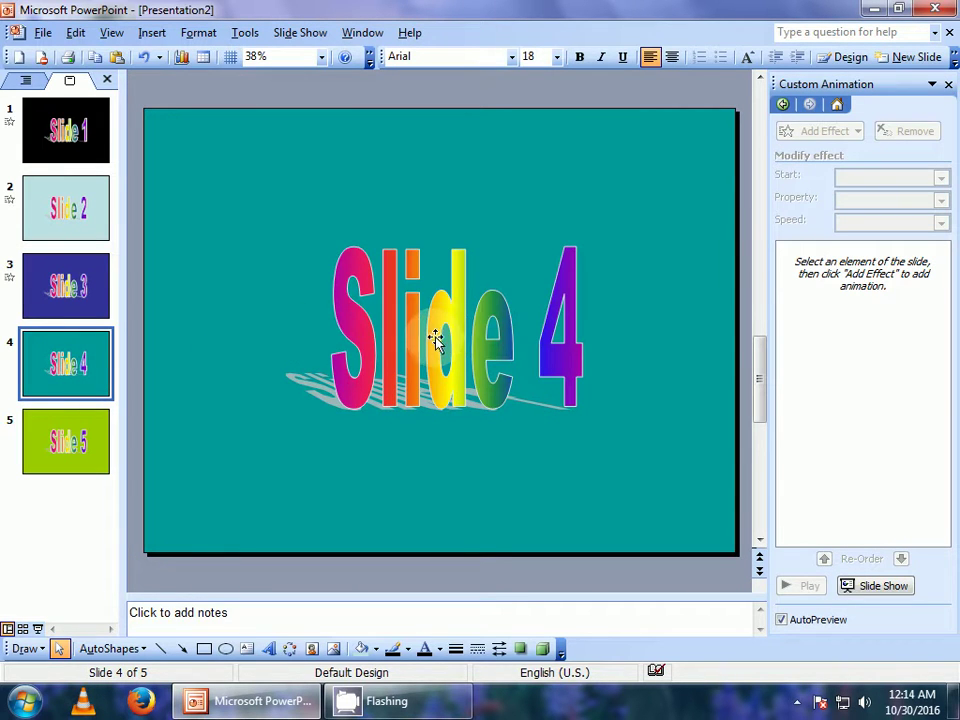
# Add a Boomerang entrance effect to the Slide 4 WordArt.
pyautogui.click(435, 337)
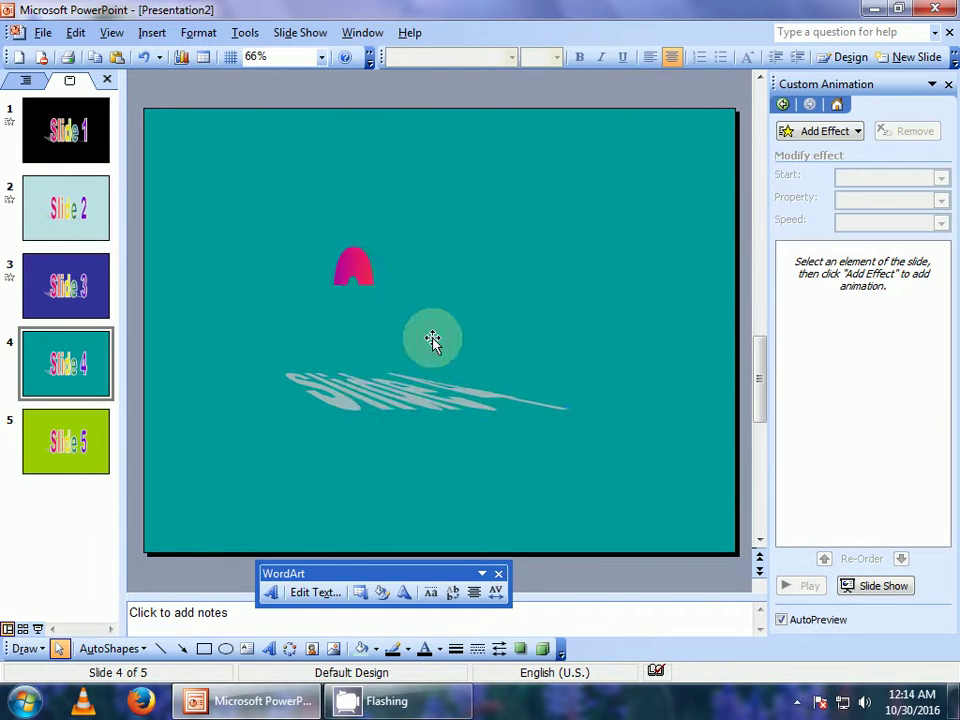
pyautogui.click(862, 134)
pyautogui.moveTo(733, 153)
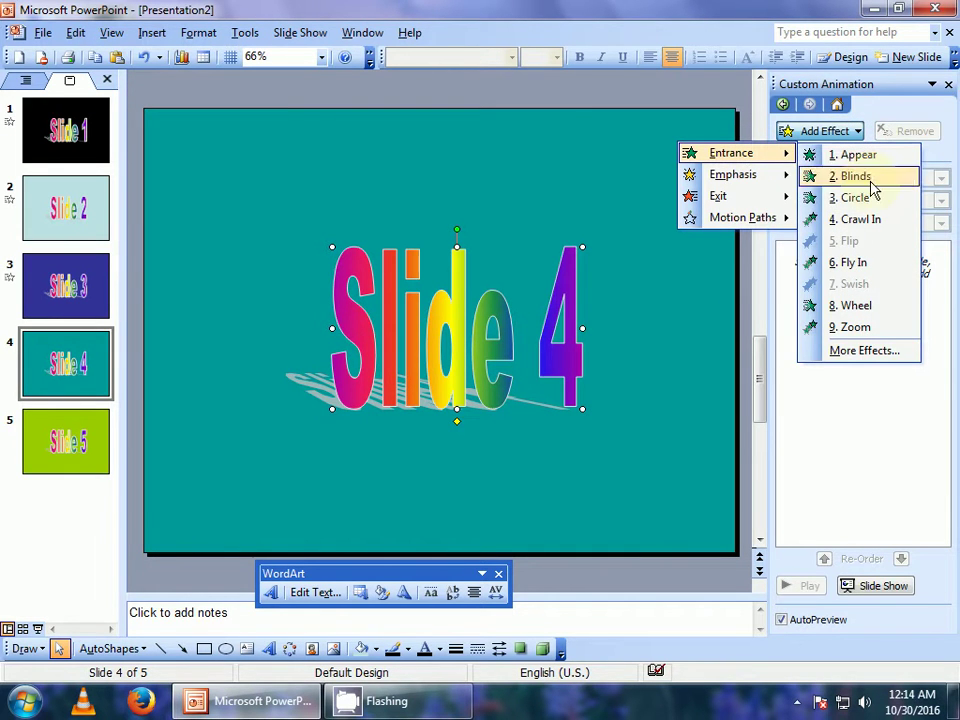
pyautogui.click(845, 354)
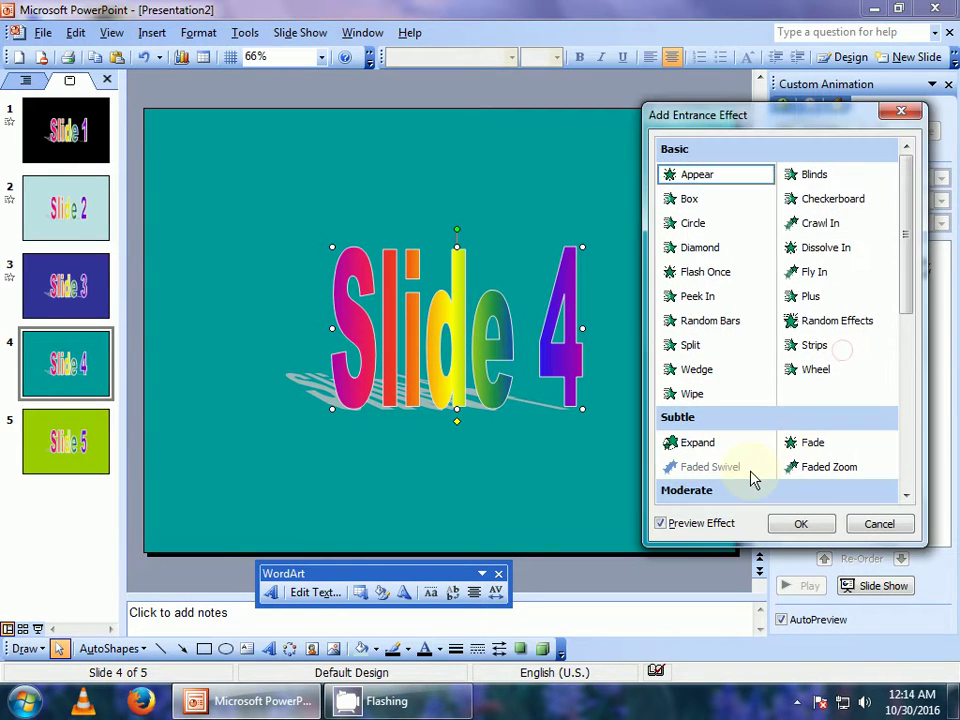
pyautogui.moveTo(907, 293); pyautogui.dragTo(915, 402)
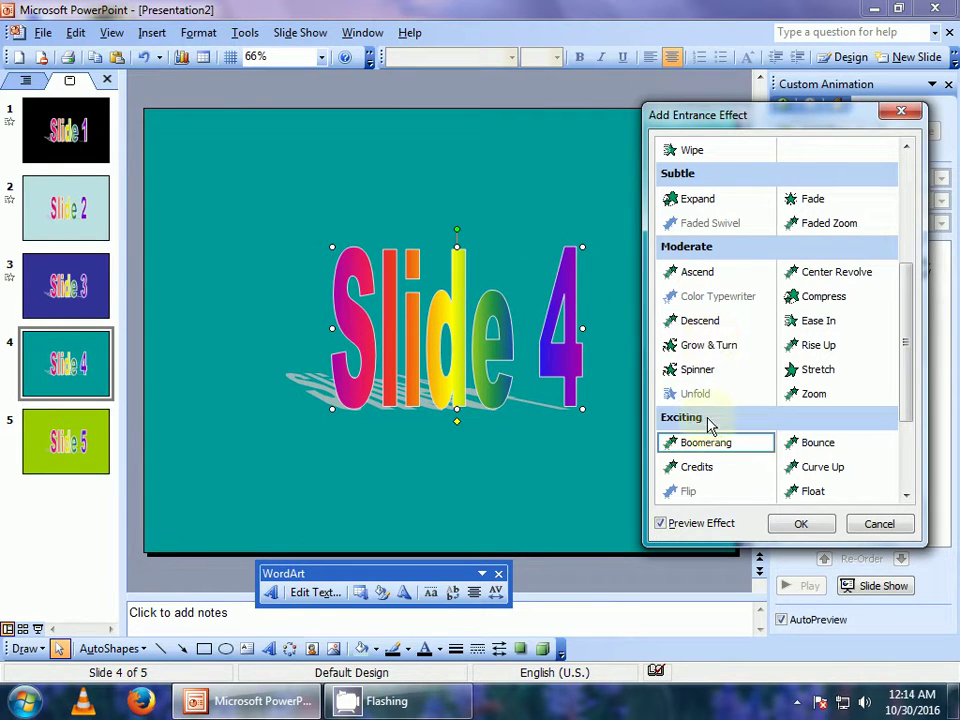
pyautogui.click(797, 526)
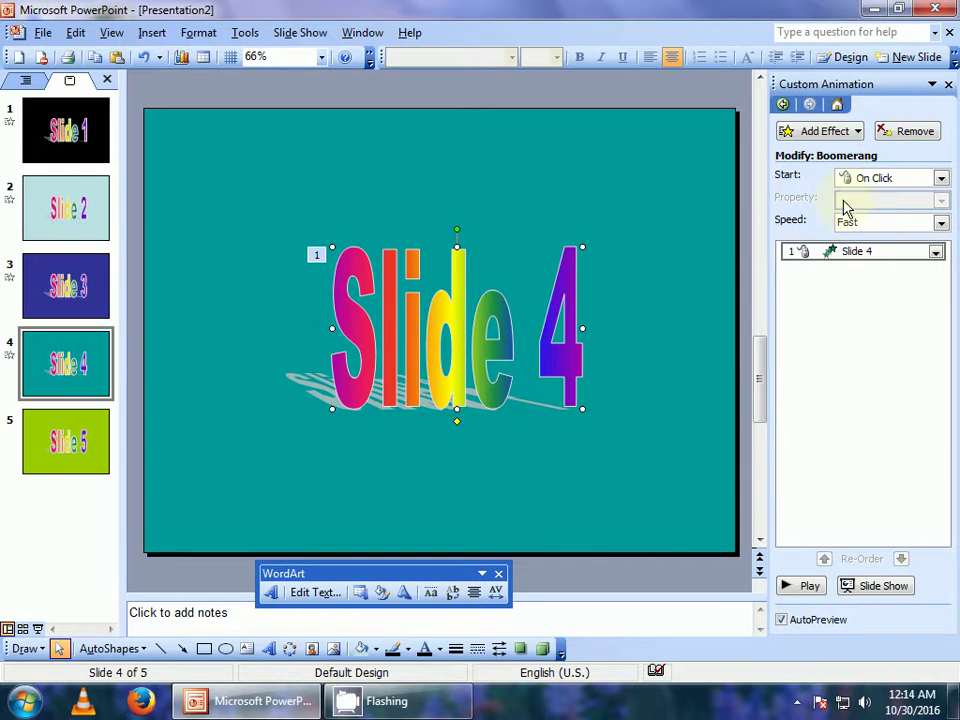
# Set the Boomerang to Medium speed starting After Previous, then switch to Slide 5.
pyautogui.click(848, 224)
pyautogui.click(848, 272)
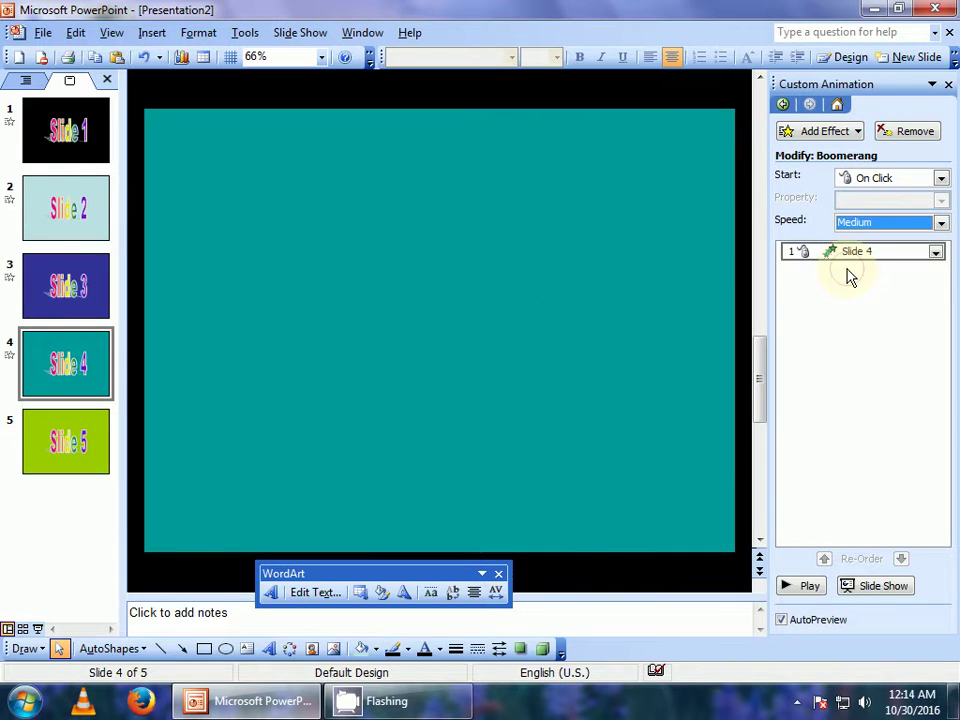
pyautogui.click(892, 180)
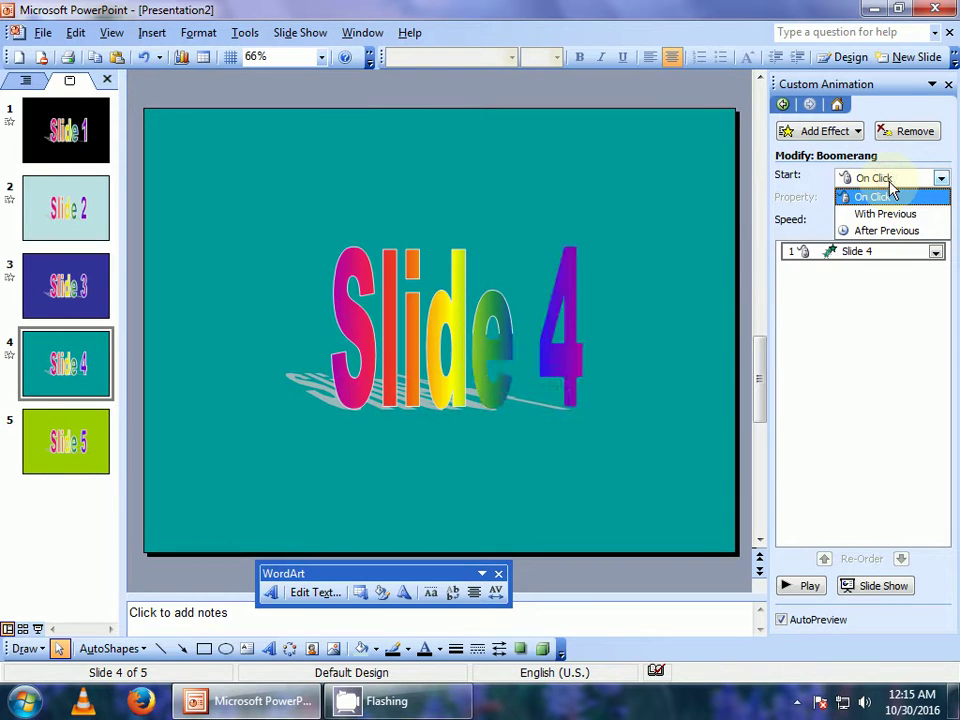
pyautogui.click(868, 196)
pyautogui.click(873, 180)
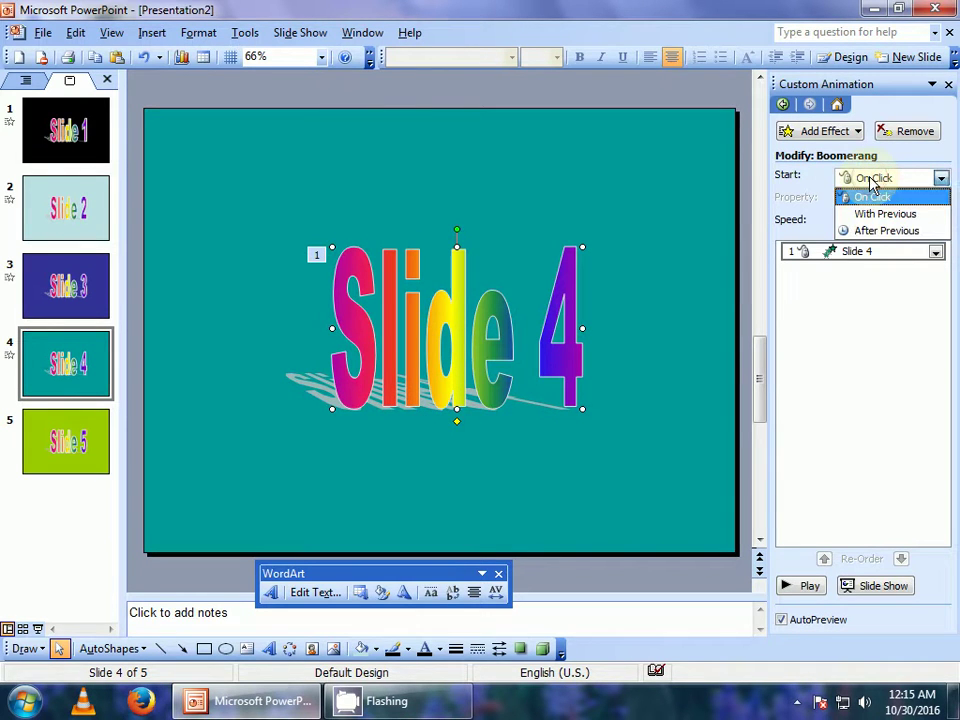
pyautogui.click(869, 232)
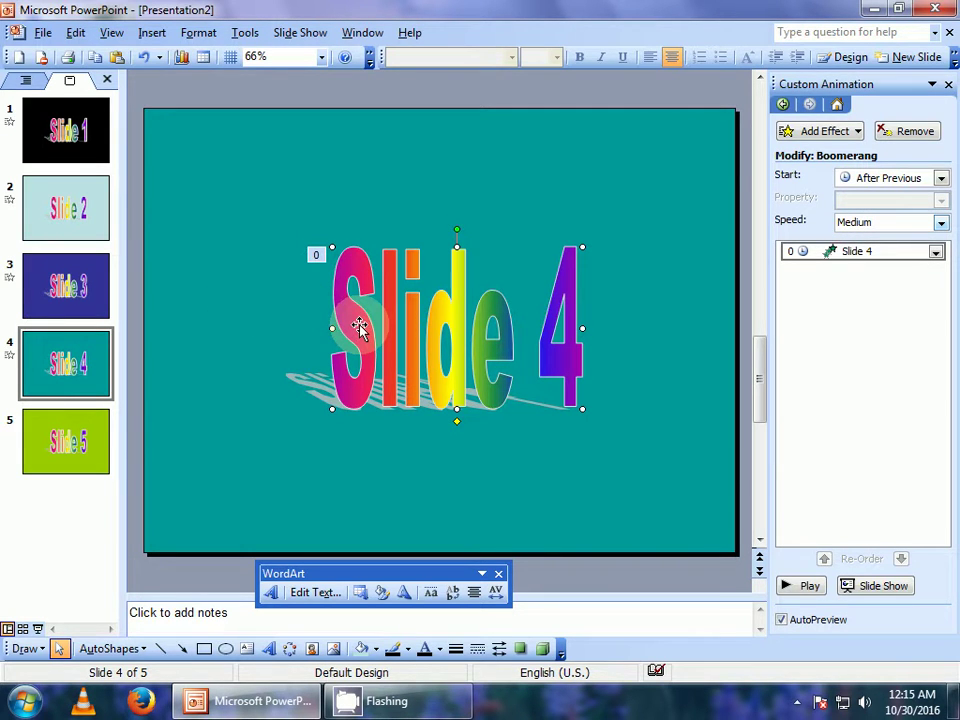
pyautogui.click(64, 441)
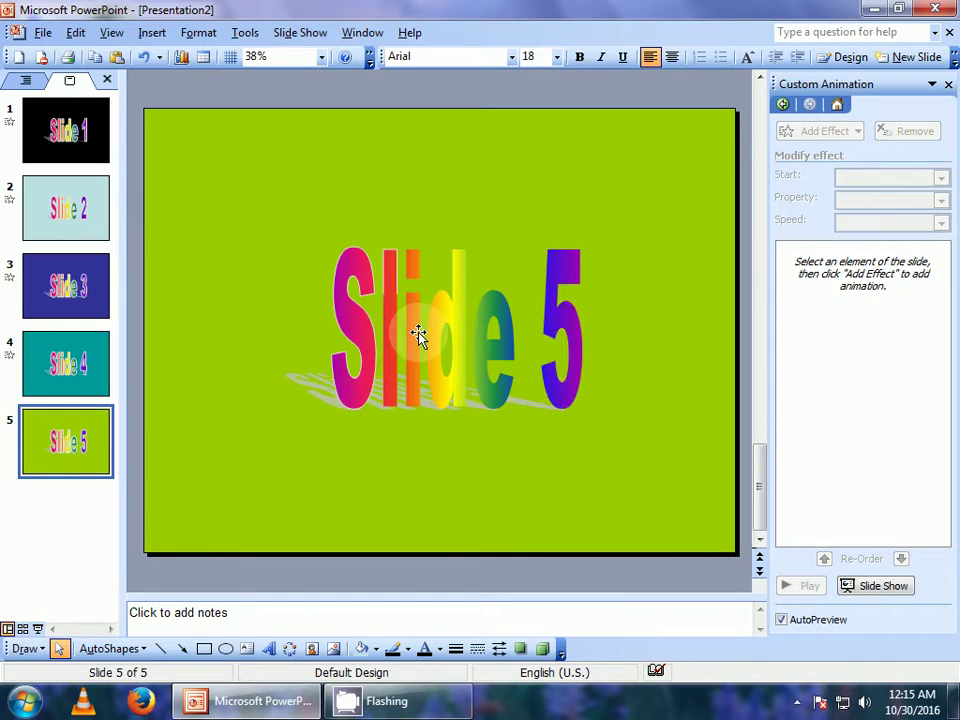
# Apply the Swivel entrance effect to the Slide 5 WordArt.
pyautogui.click(437, 333)
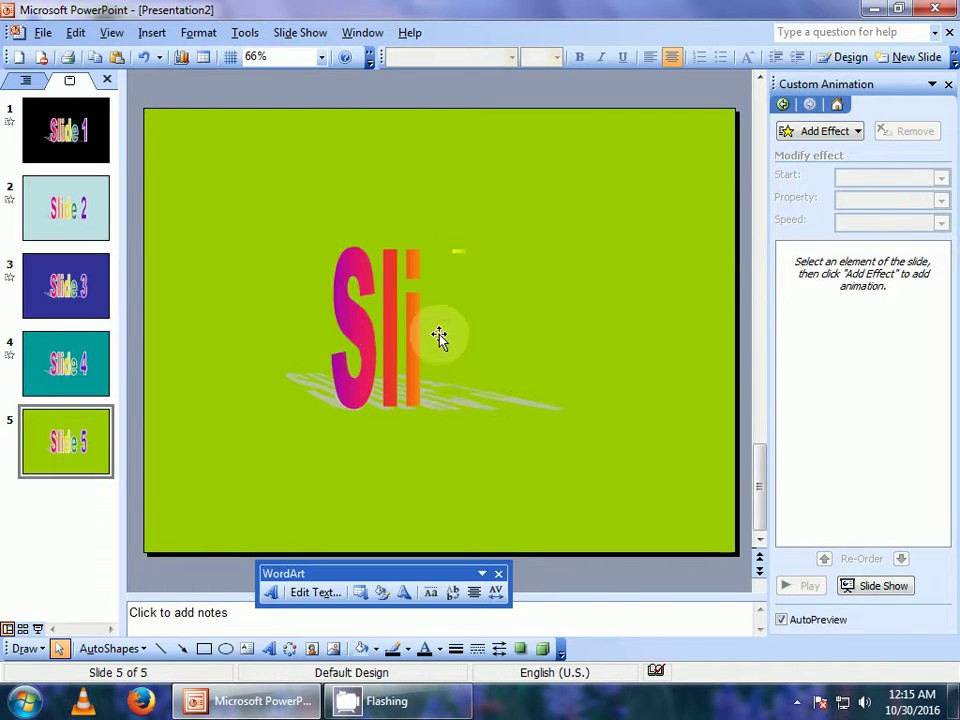
pyautogui.click(835, 132)
pyautogui.moveTo(731, 153)
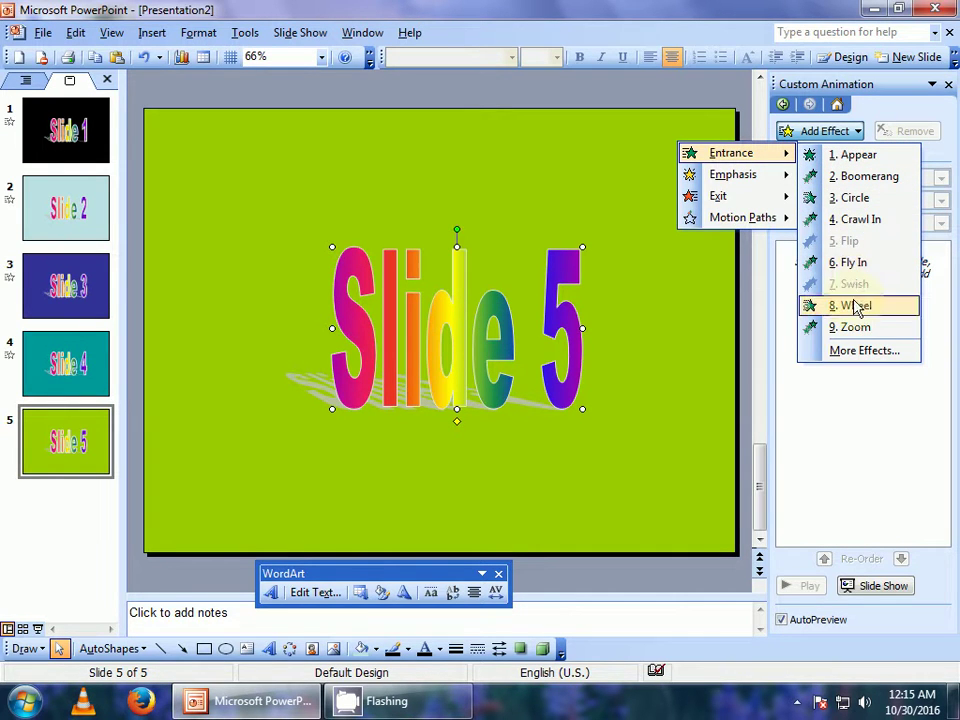
pyautogui.click(852, 355)
pyautogui.moveTo(910, 355); pyautogui.dragTo(906, 445)
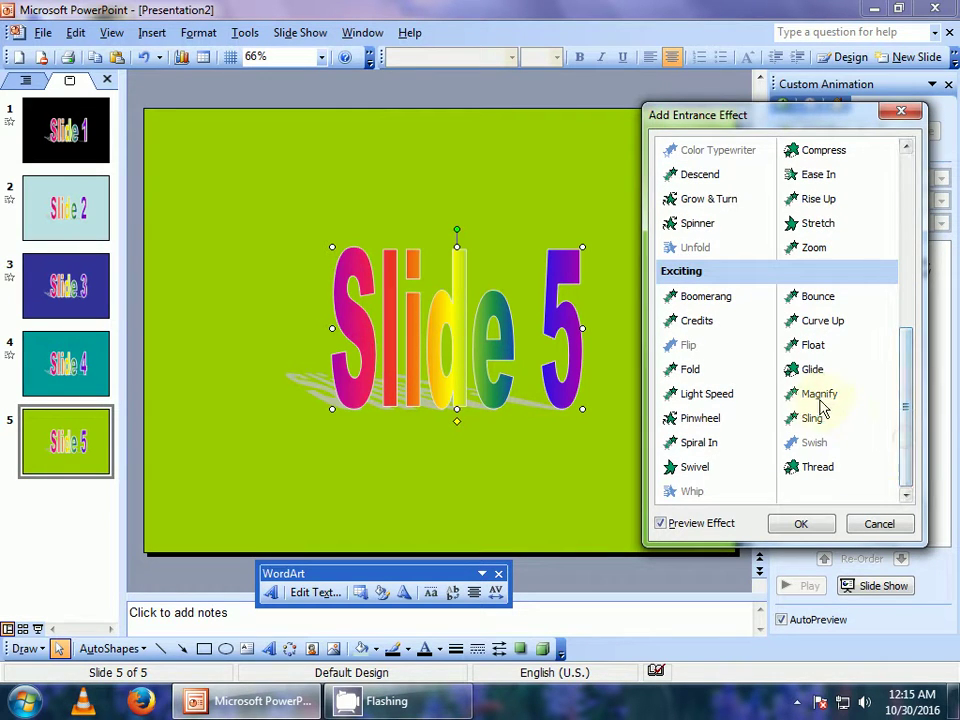
pyautogui.click(694, 474)
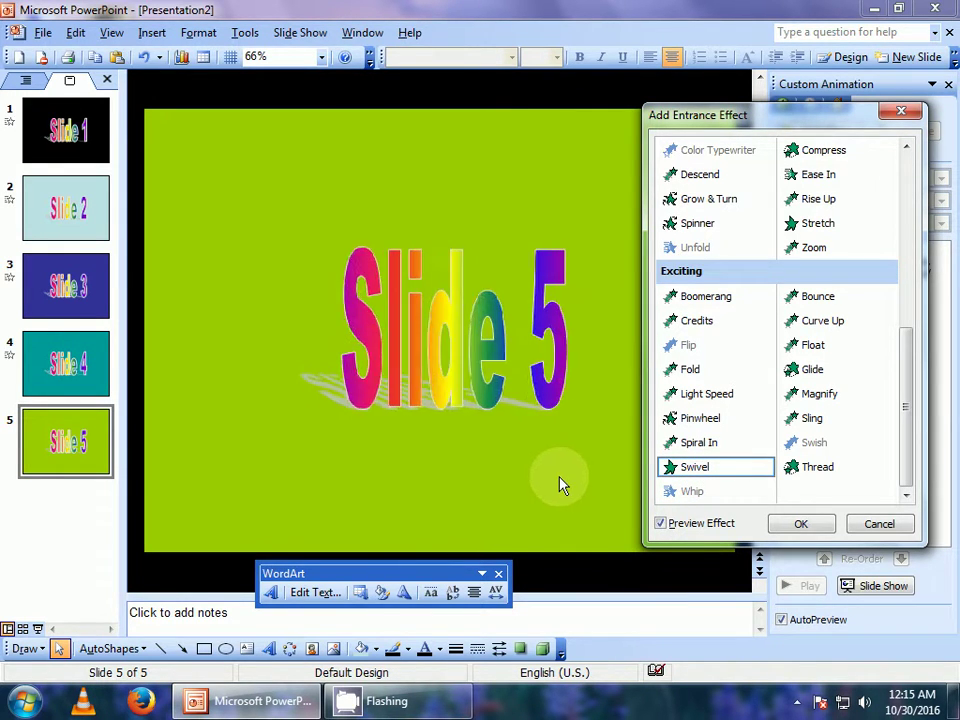
pyautogui.click(795, 525)
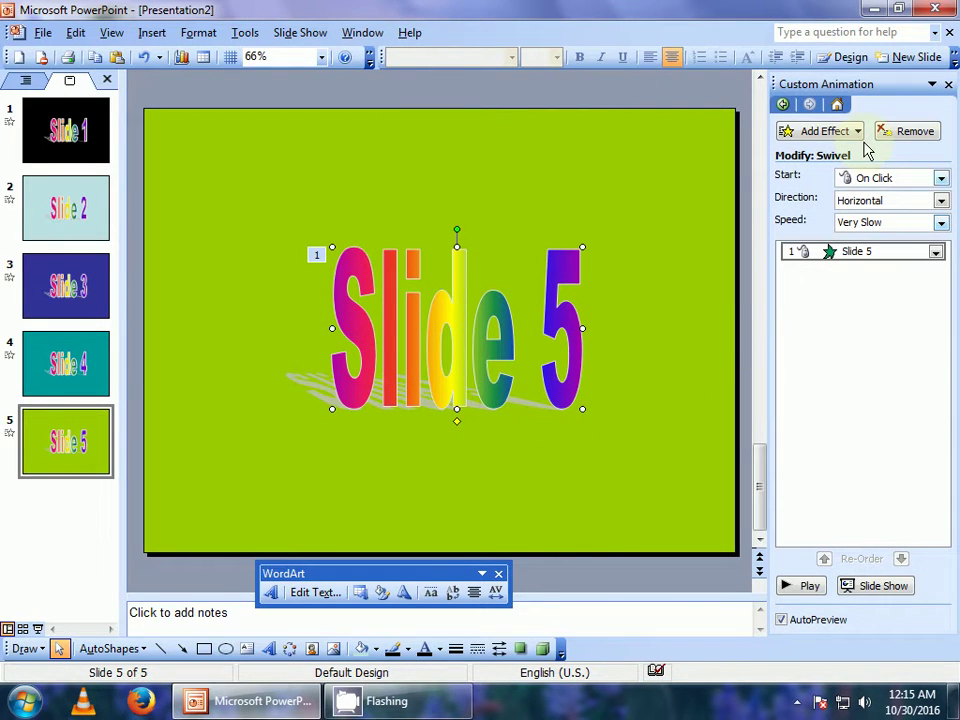
# Set the Swivel to Medium speed, Vertical direction, starting After Previous, then return to Slide 1.
pyautogui.click(862, 224)
pyautogui.click(848, 264)
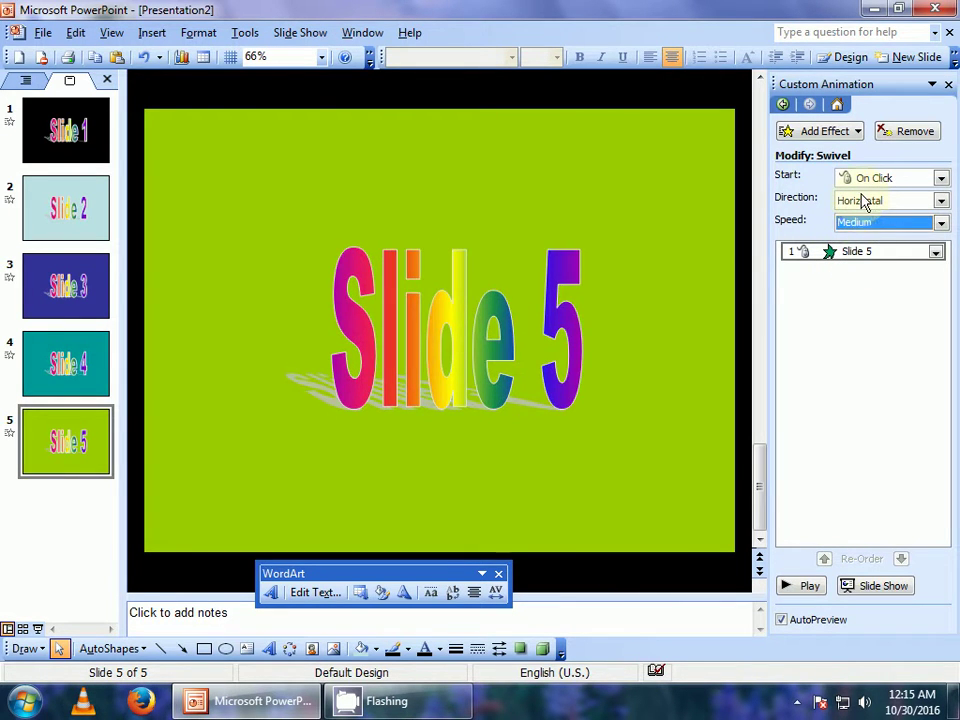
pyautogui.click(865, 201)
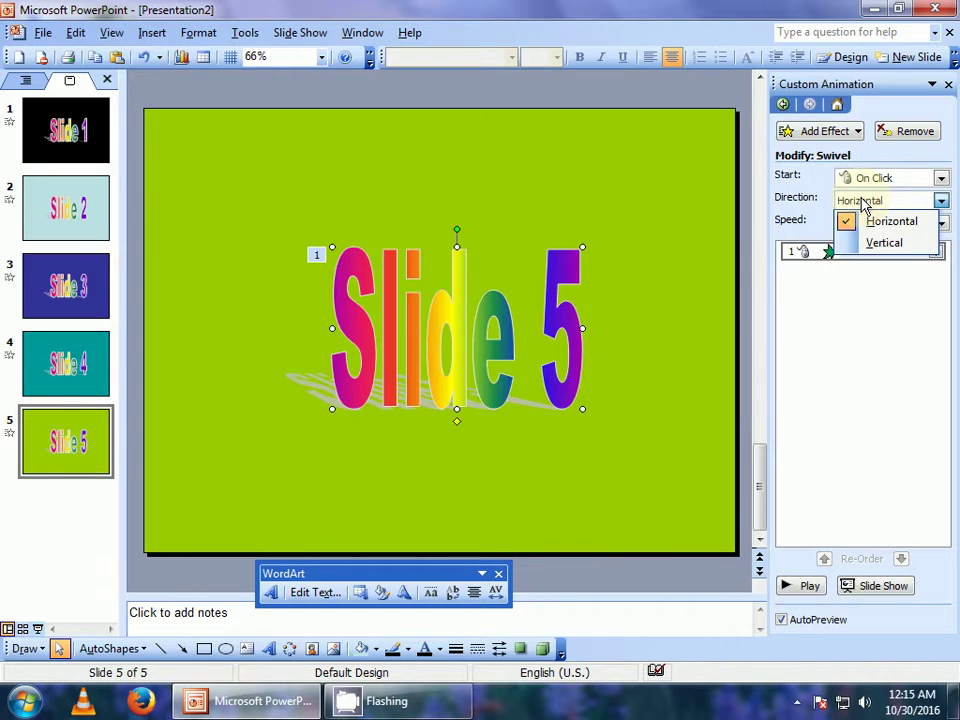
pyautogui.click(880, 244)
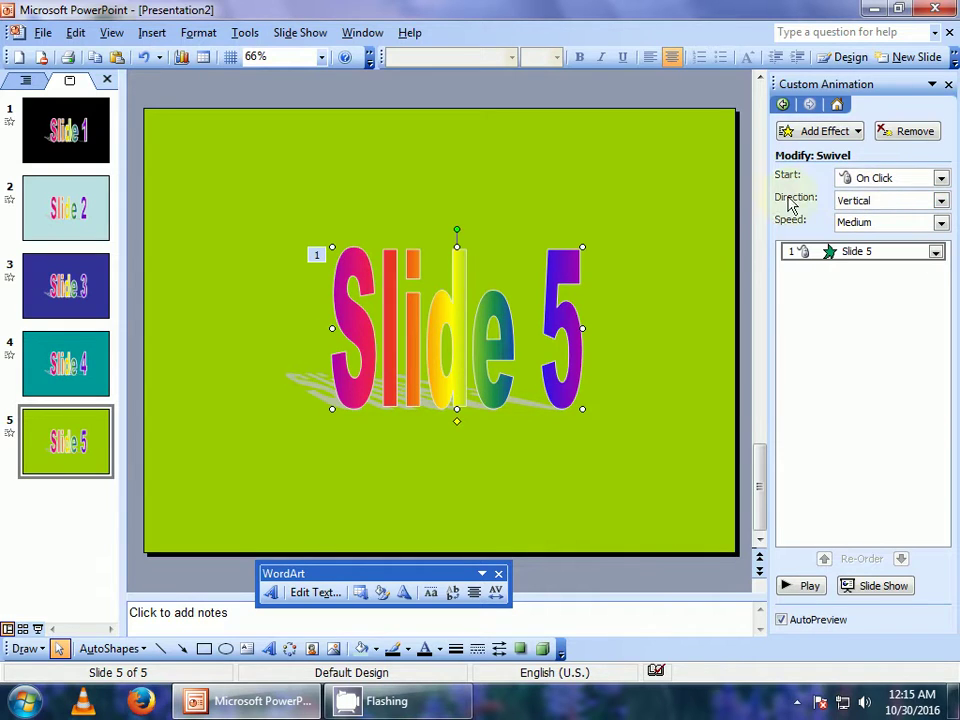
pyautogui.click(881, 180)
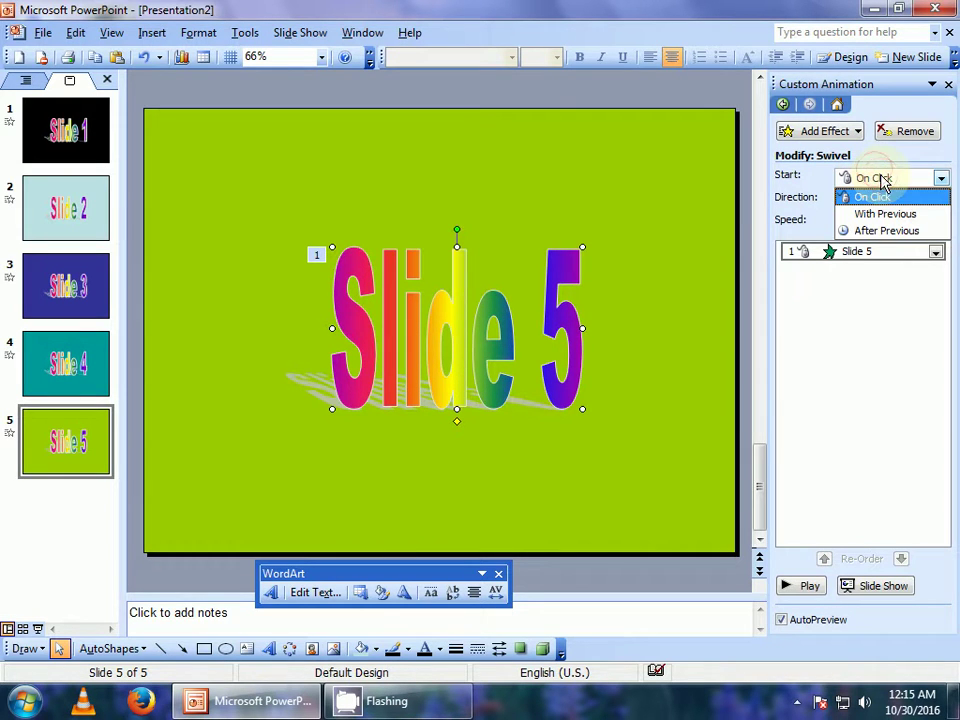
pyautogui.click(874, 231)
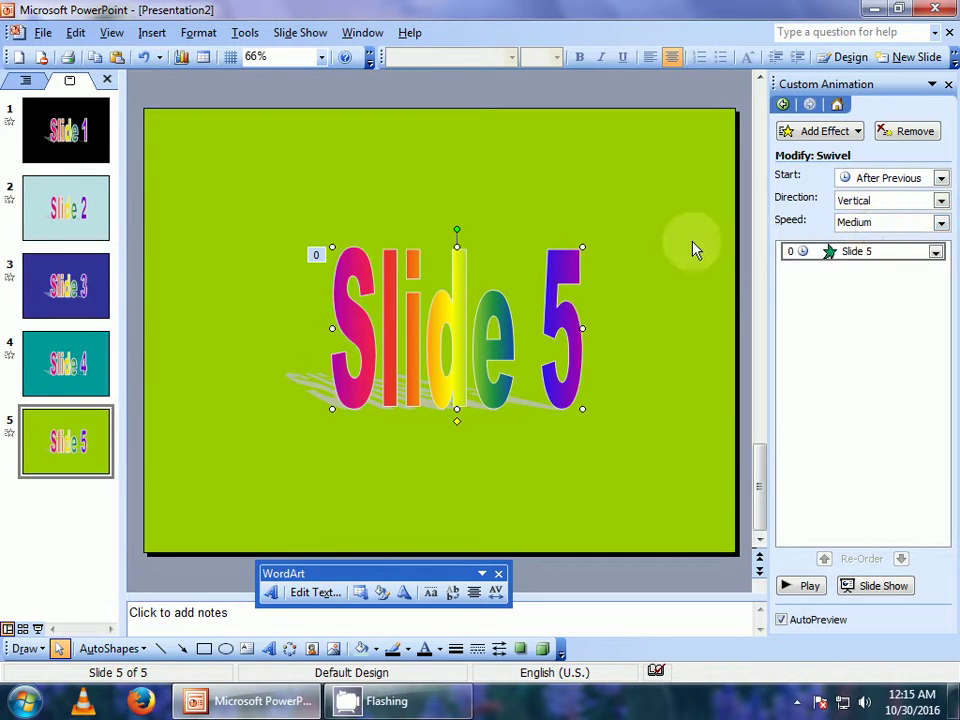
pyautogui.click(70, 132)
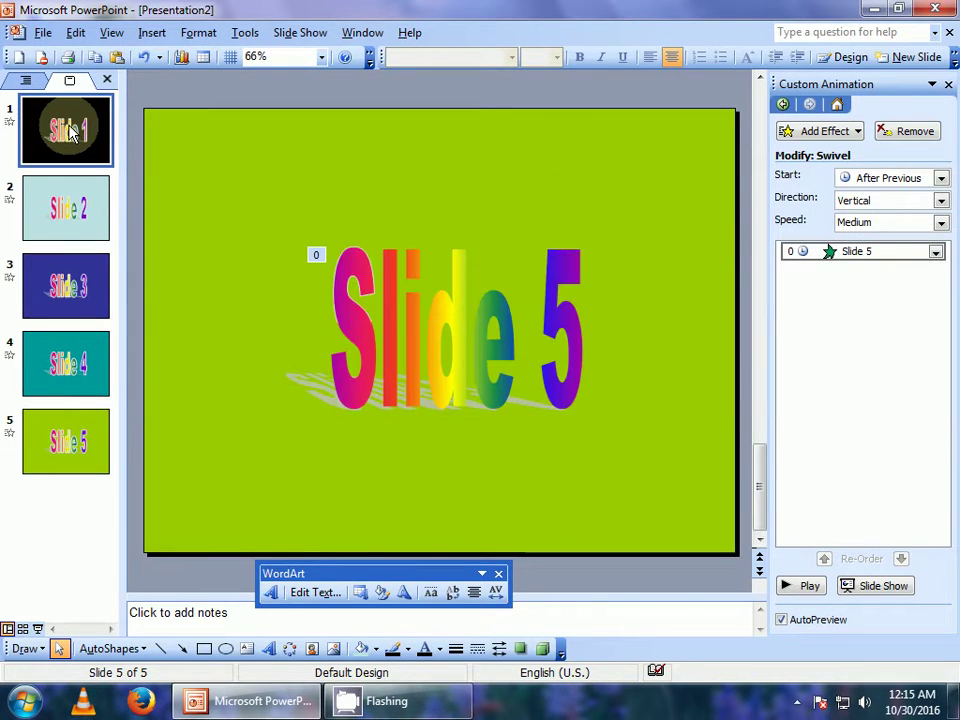
pyautogui.press('F5')
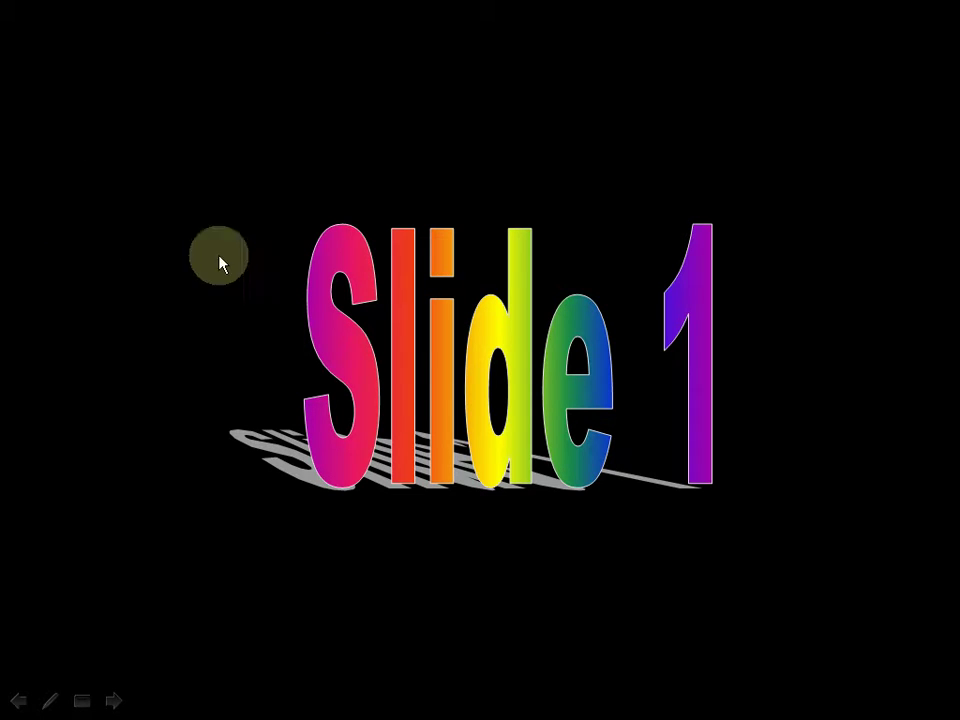
pyautogui.click(548, 598)
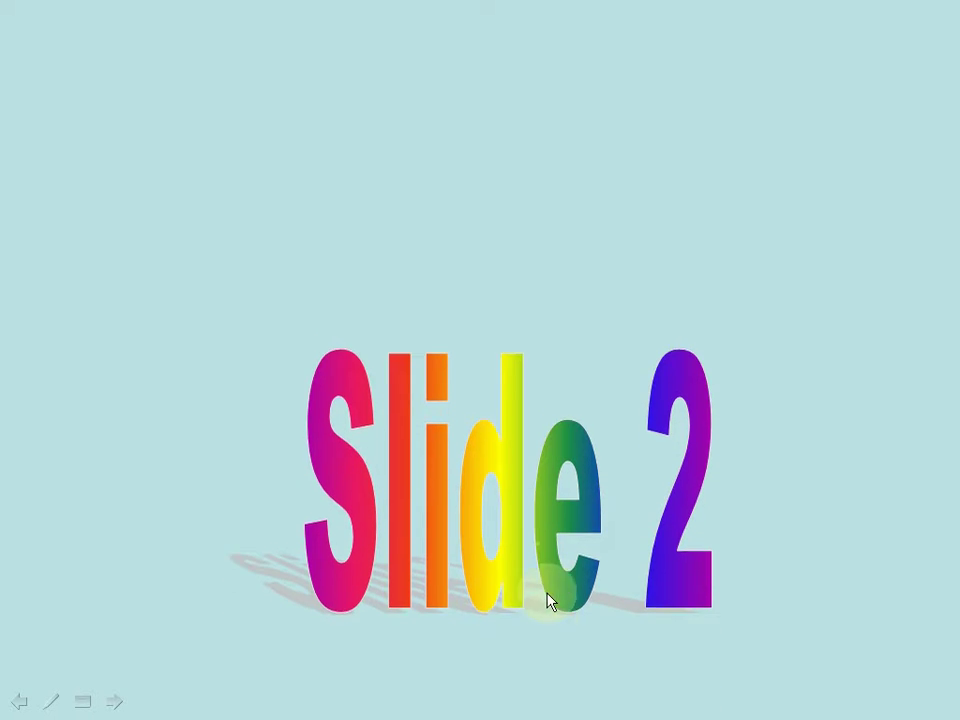
pyautogui.click(548, 598)
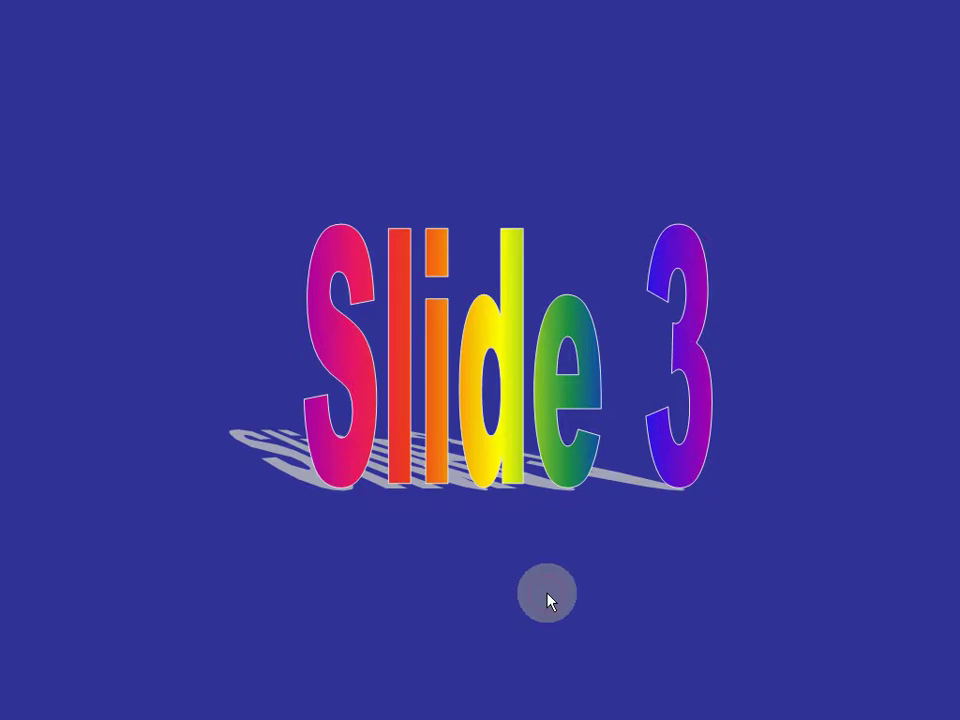
pyautogui.click(548, 598)
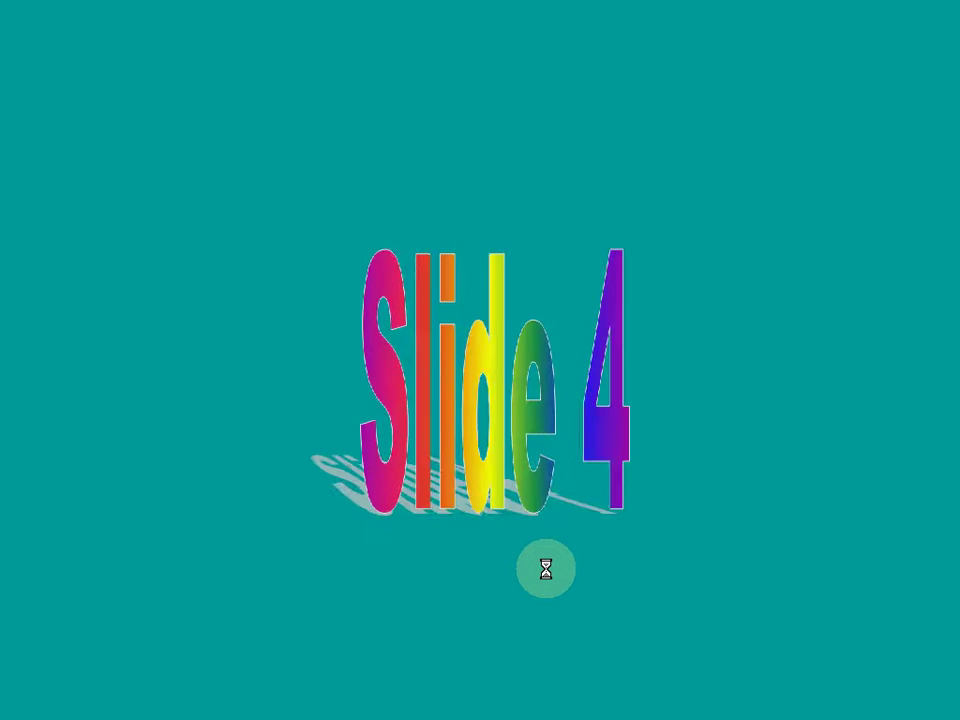
pyautogui.click(546, 569)
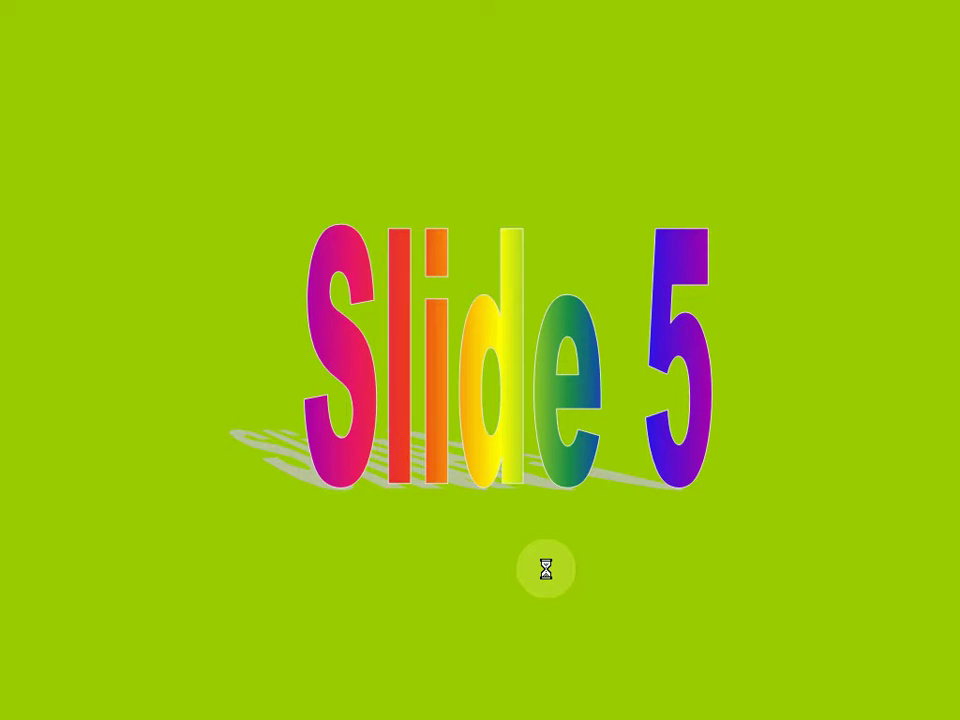
pyautogui.click(546, 569)
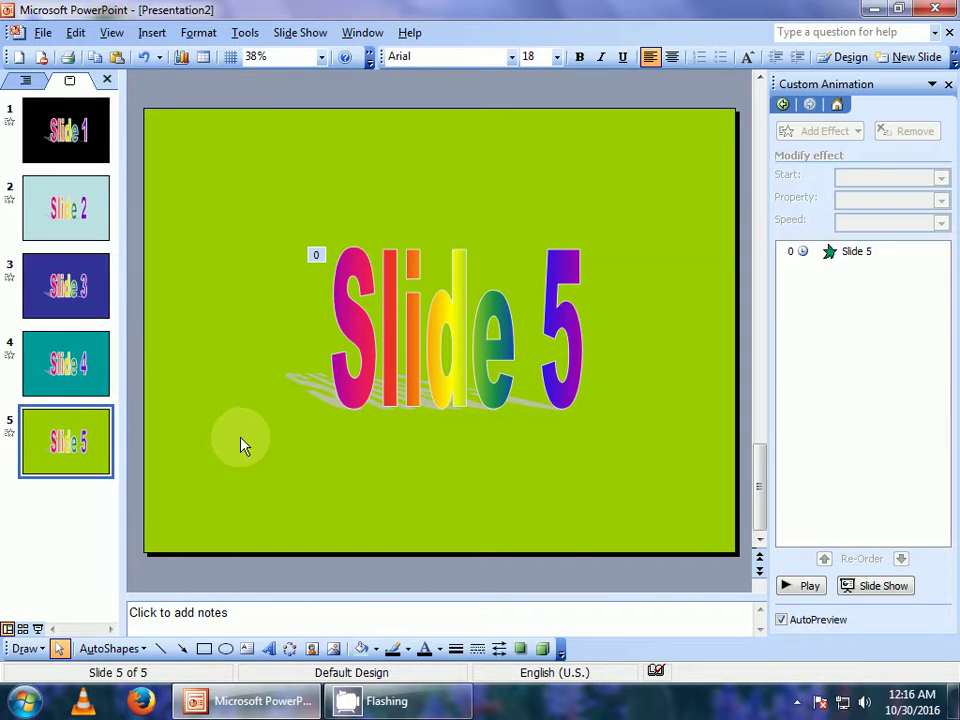
# Select Slide 1 and open its Slide Transition settings from the thumbnail's shortcut menu.
pyautogui.click(65, 135)
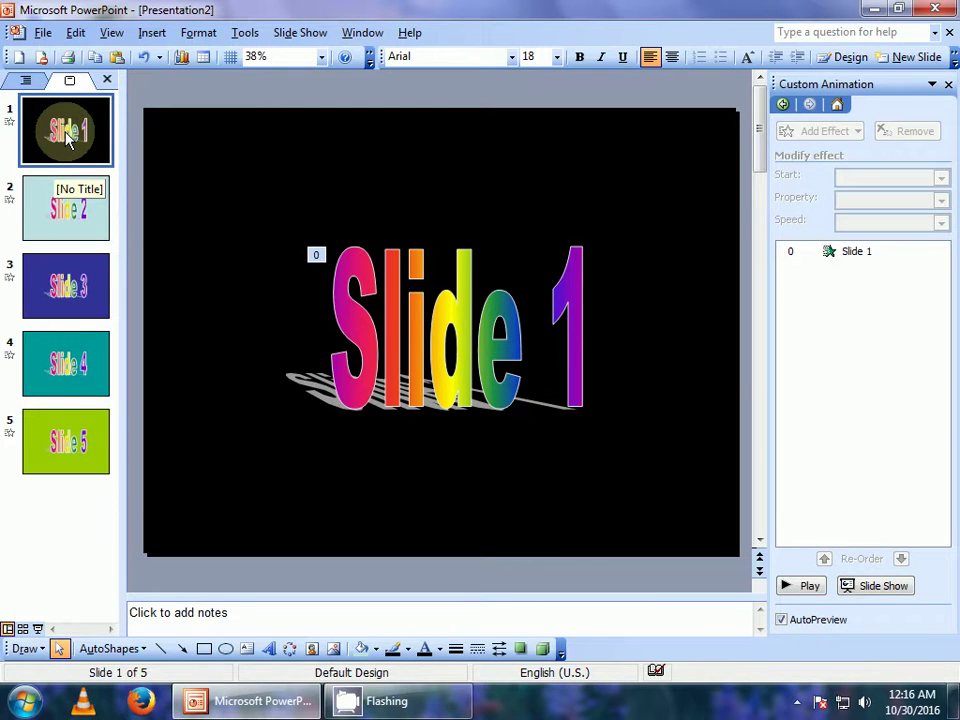
pyautogui.rightClick(65, 136)
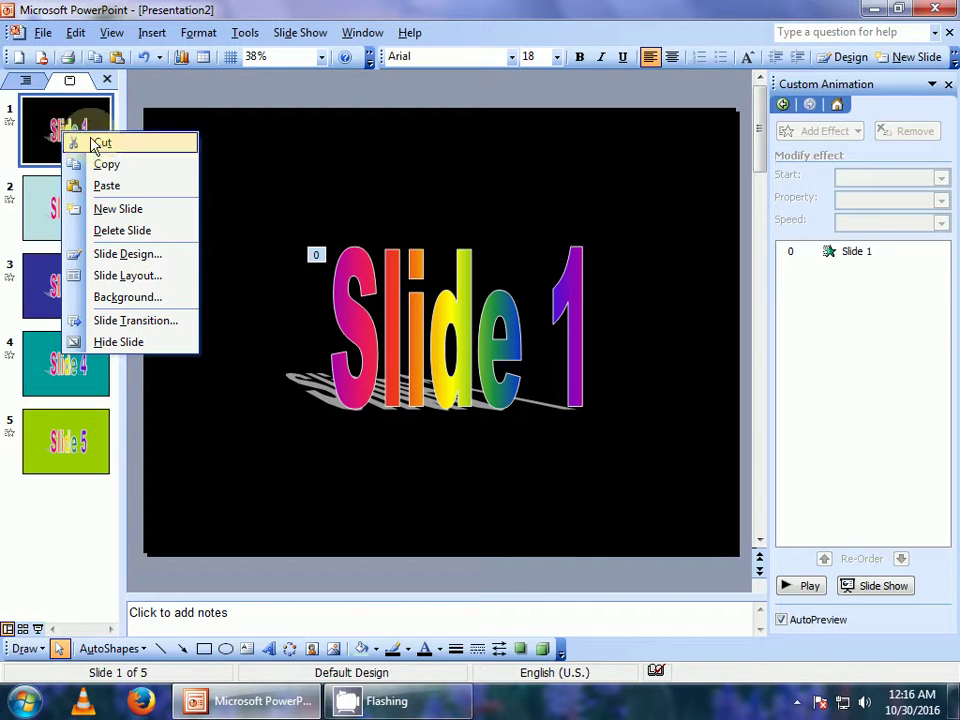
pyautogui.click(120, 330)
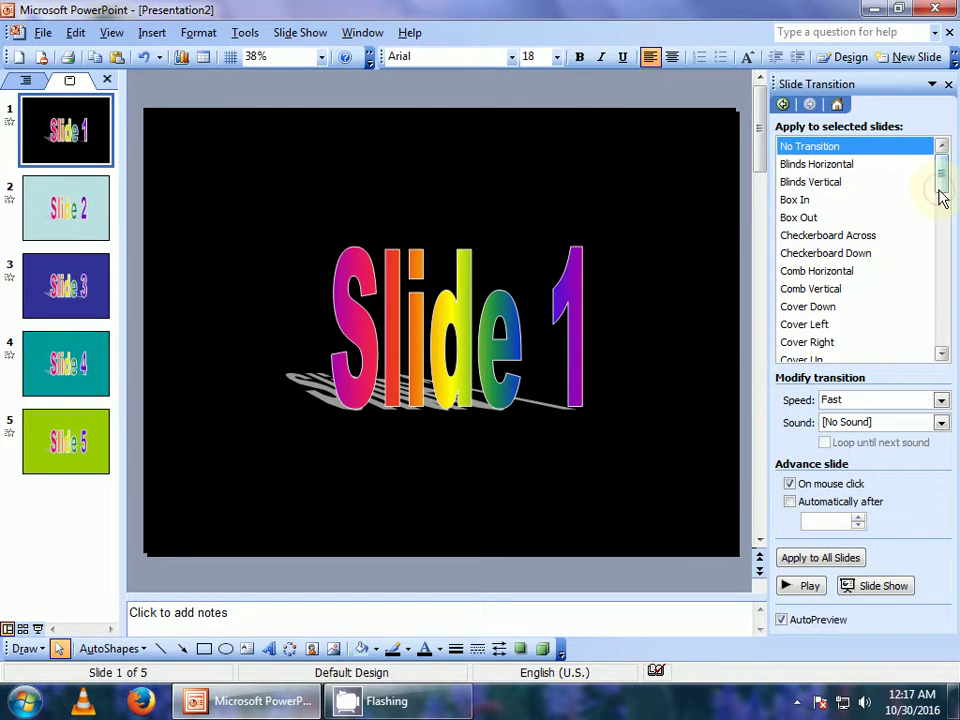
# Give Slide 1 a Medium-speed Comb Horizontal transition that advances automatically after 00:02, not on click.
pyautogui.moveTo(943, 187)
pyautogui.mouseDown()
pyautogui.moveTo(940, 195)
pyautogui.moveTo(940, 176)
pyautogui.mouseUp()
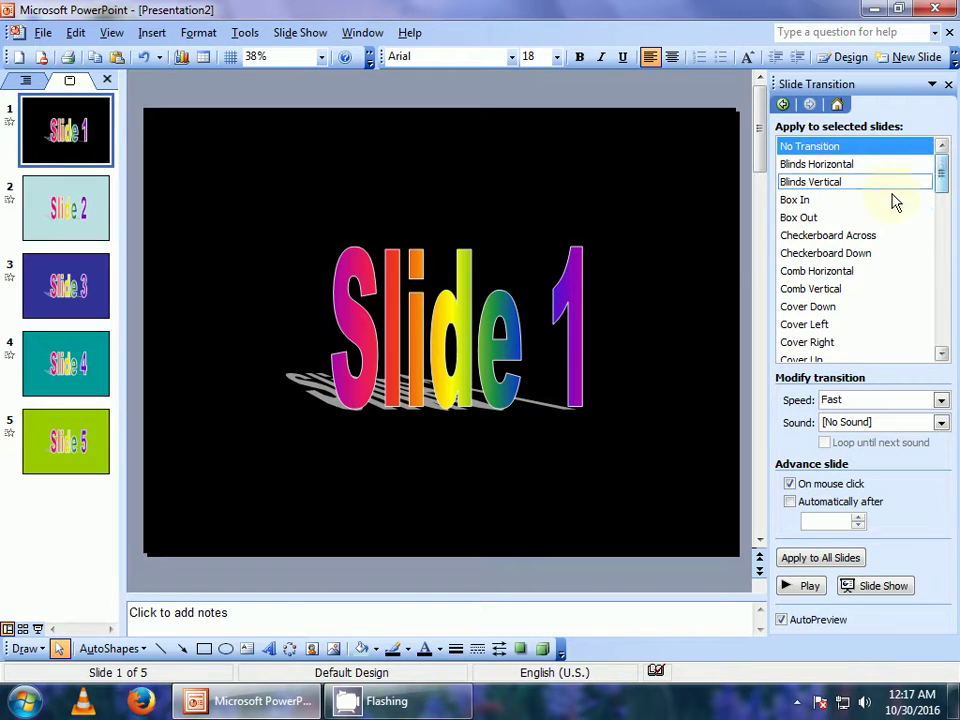
pyautogui.click(803, 240)
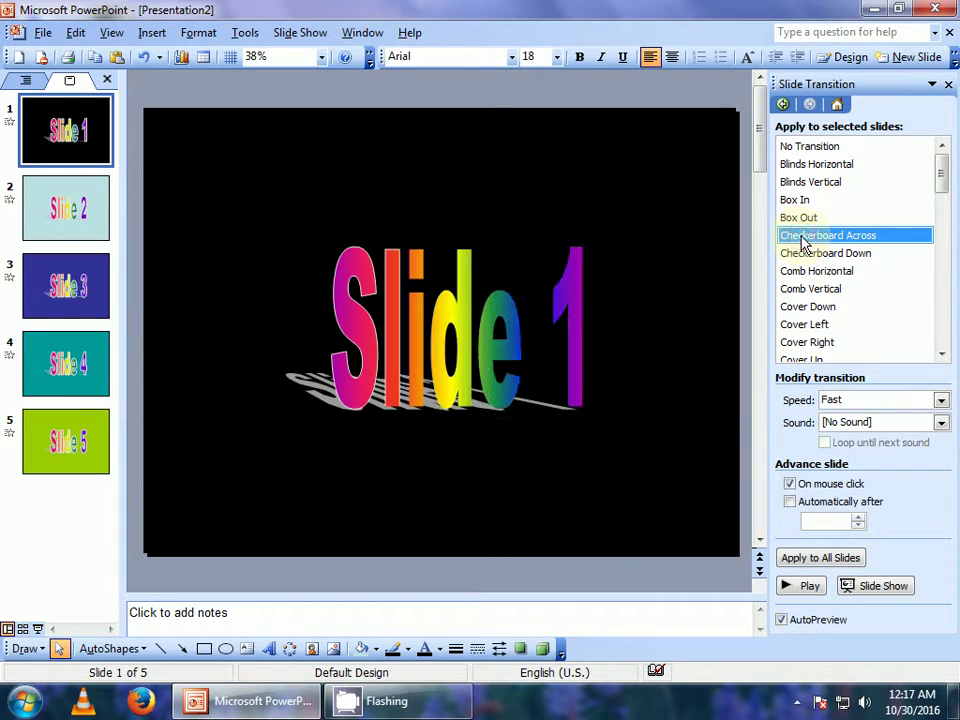
pyautogui.click(805, 253)
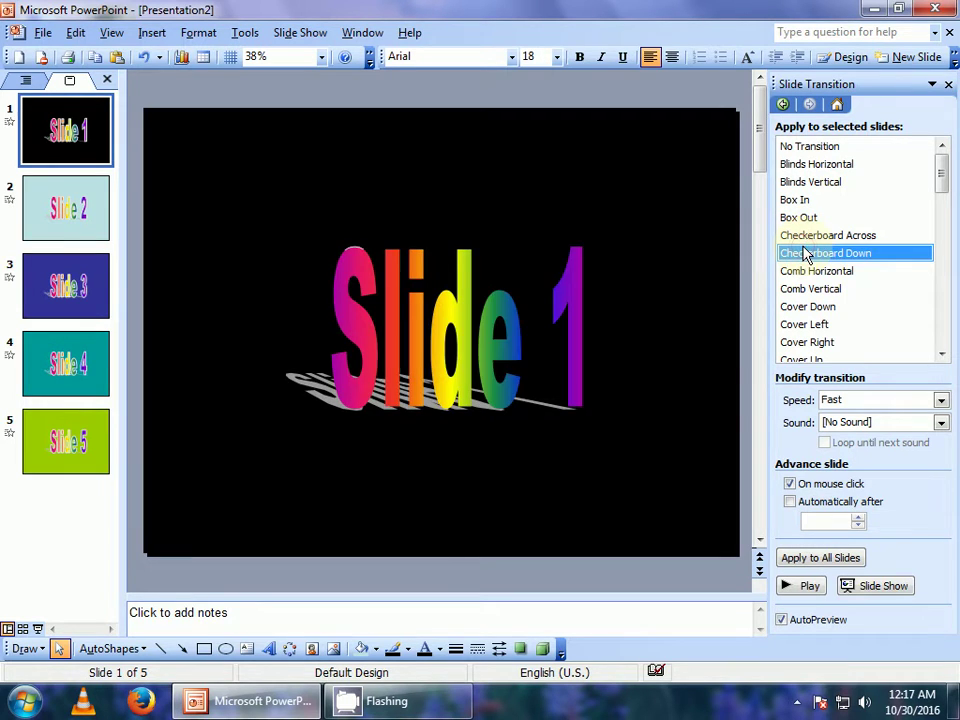
pyautogui.click(813, 281)
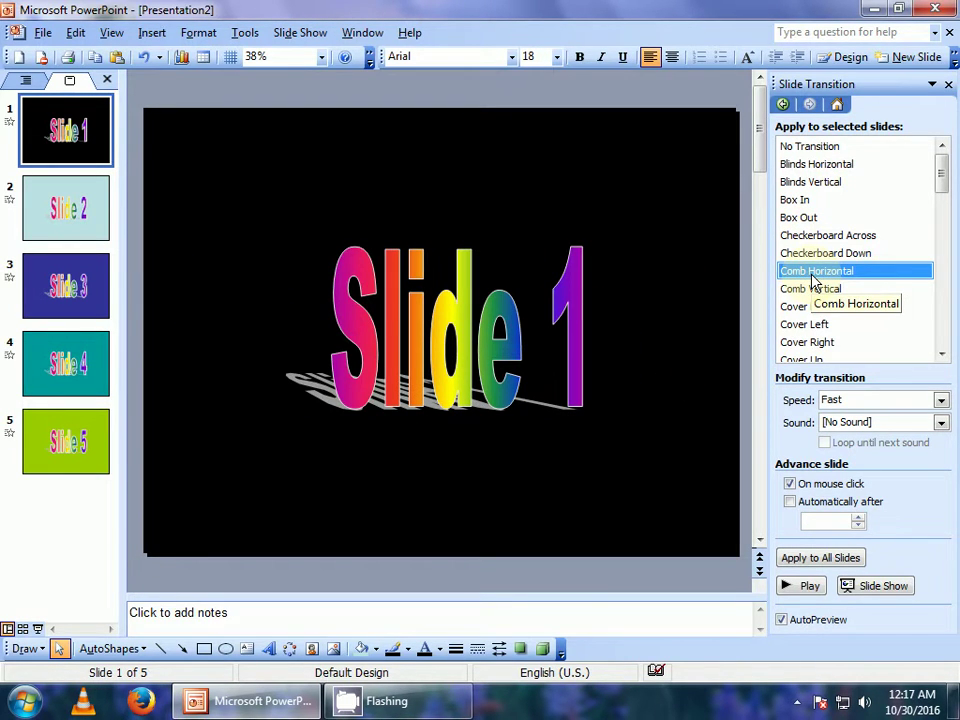
pyautogui.click(836, 405)
pyautogui.click(830, 432)
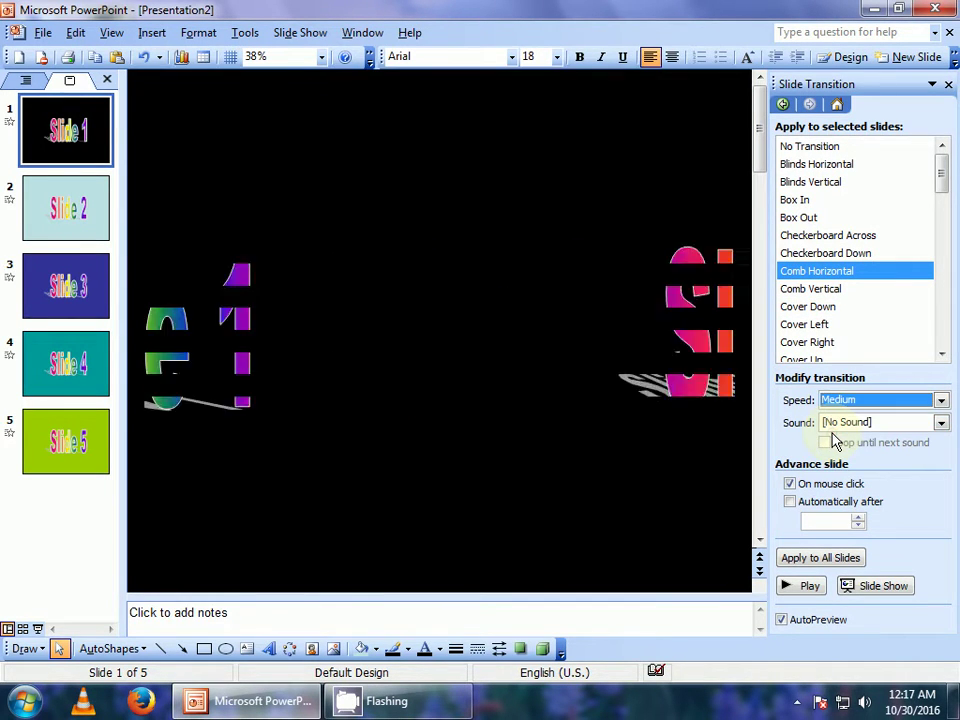
pyautogui.click(791, 485)
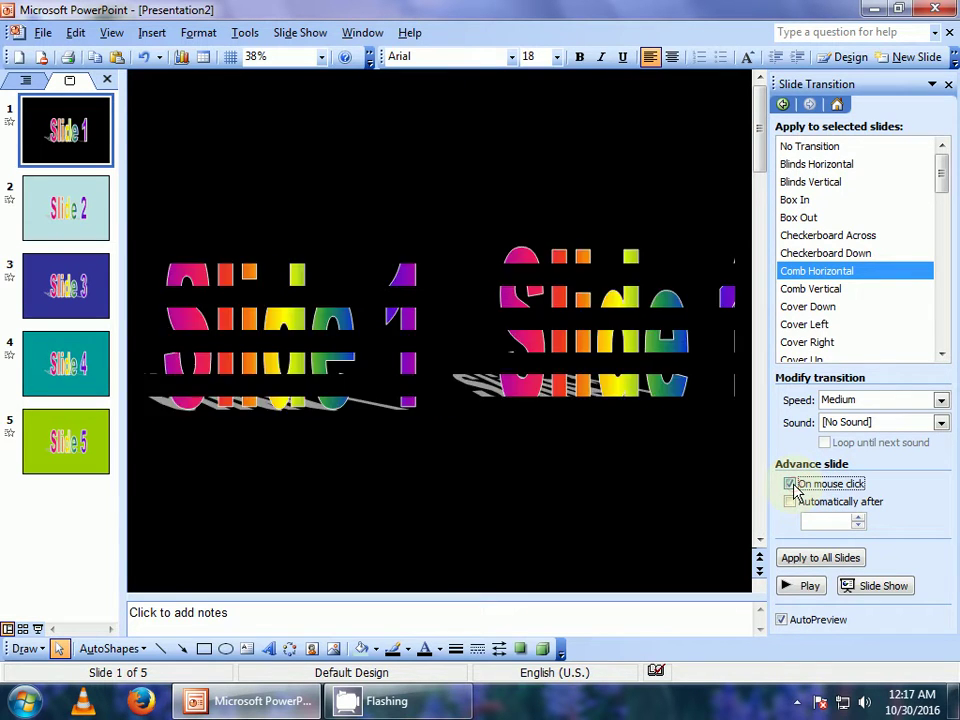
pyautogui.click(790, 502)
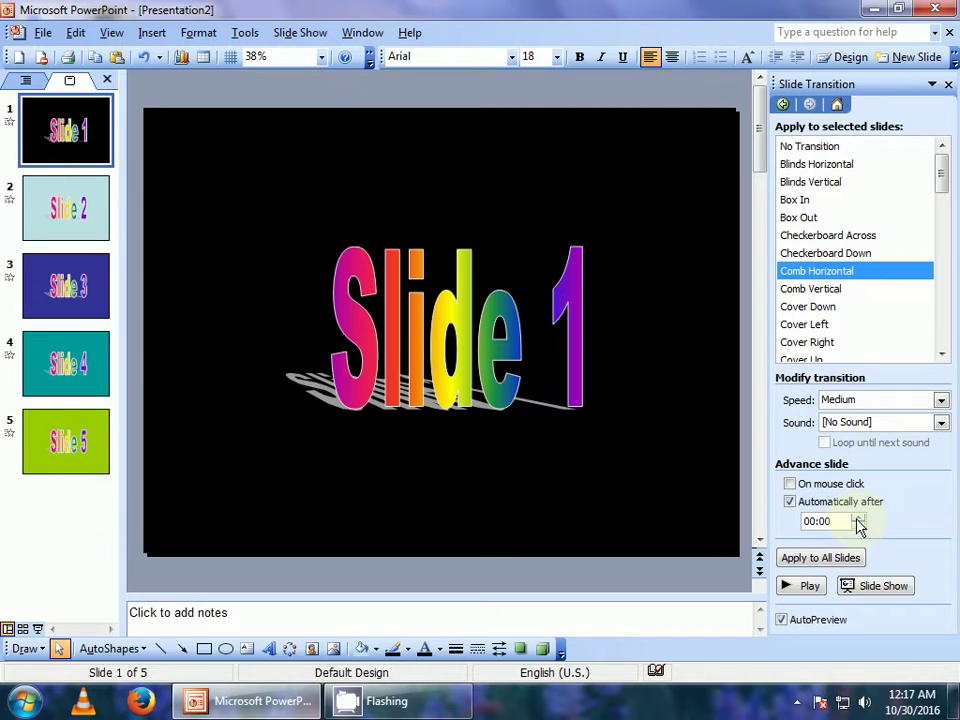
pyautogui.click(856, 517)
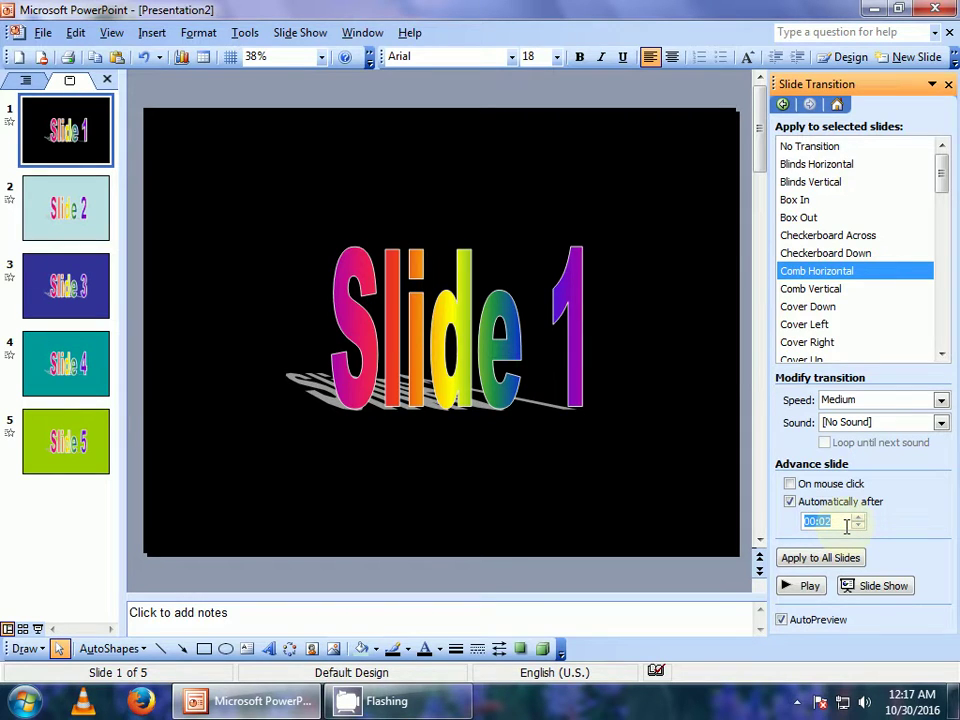
# Make Slide 2 advance automatically after 00:02 instead of on mouse click.
pyautogui.click(64, 203)
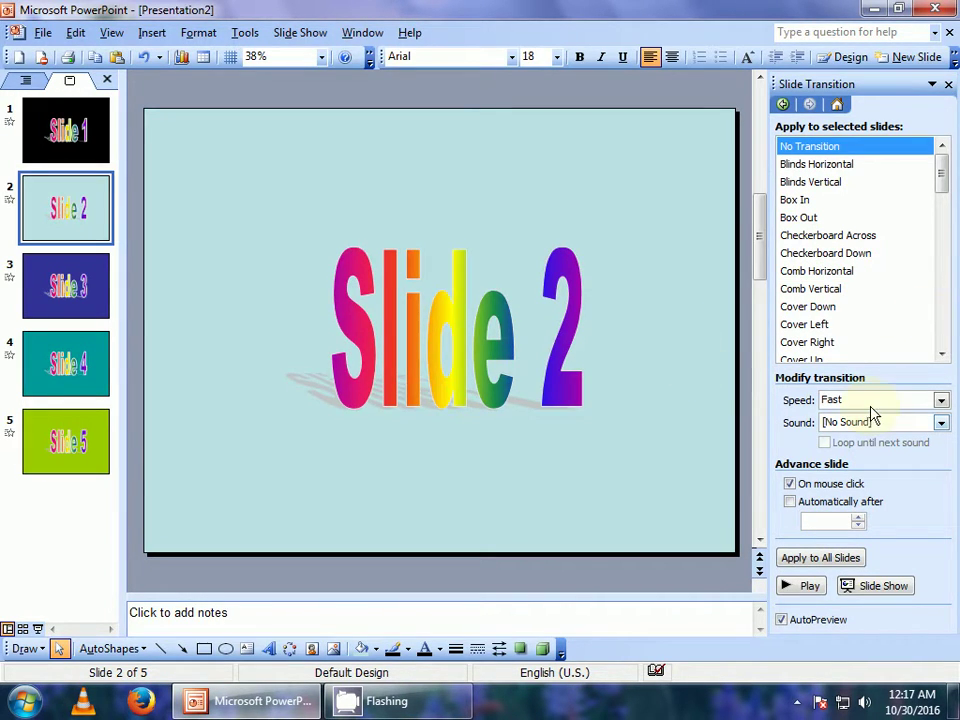
pyautogui.moveTo(945, 195); pyautogui.dragTo(943, 216)
pyautogui.click(820, 271)
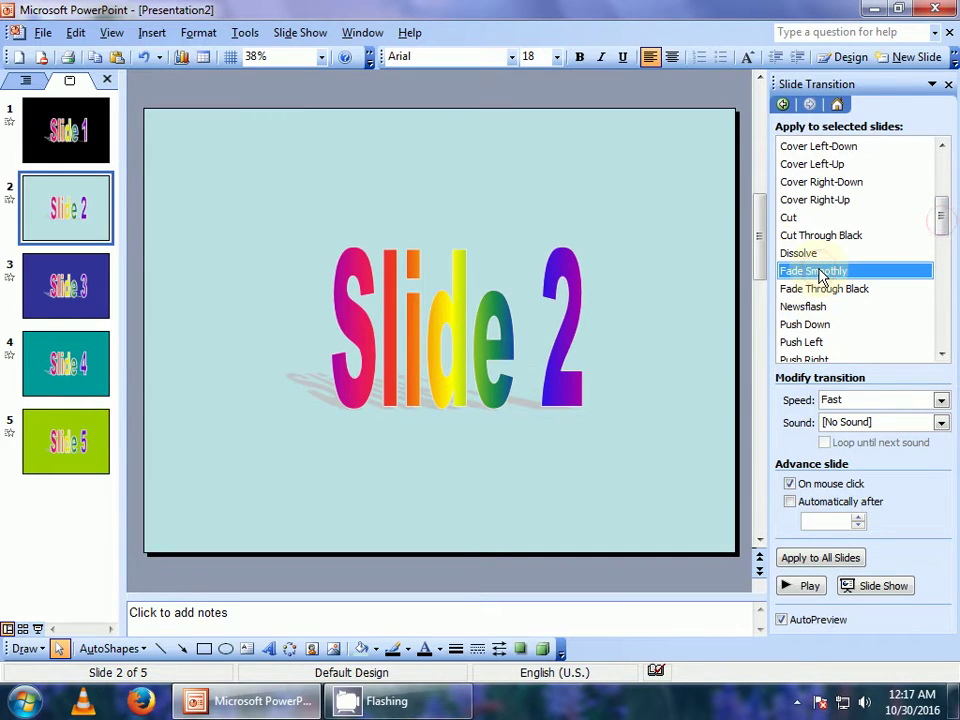
pyautogui.click(810, 308)
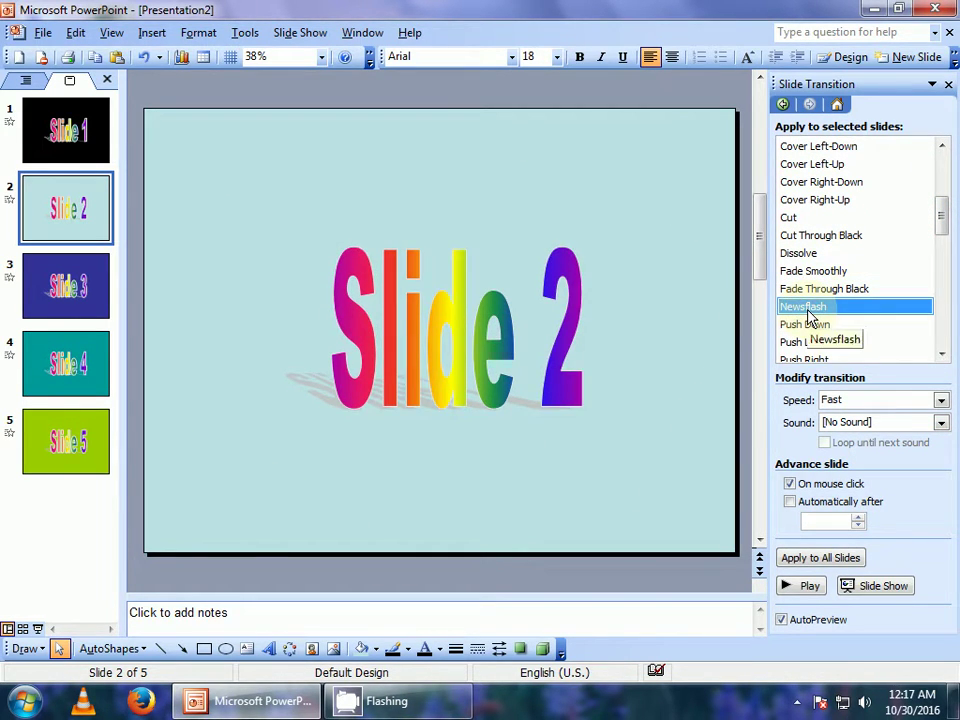
pyautogui.click(790, 484)
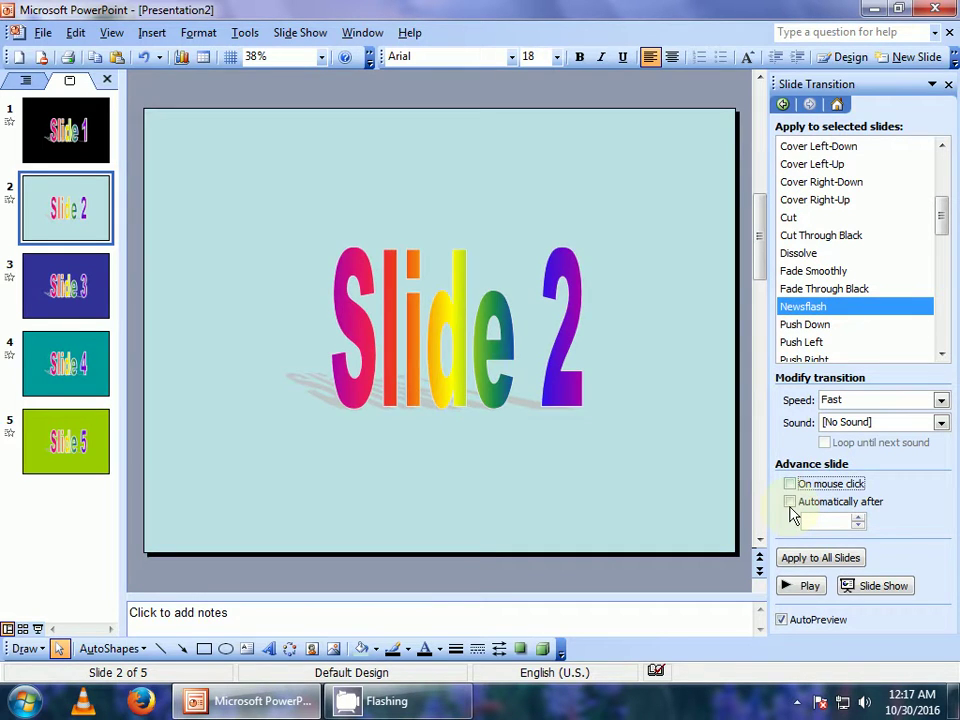
pyautogui.click(790, 501)
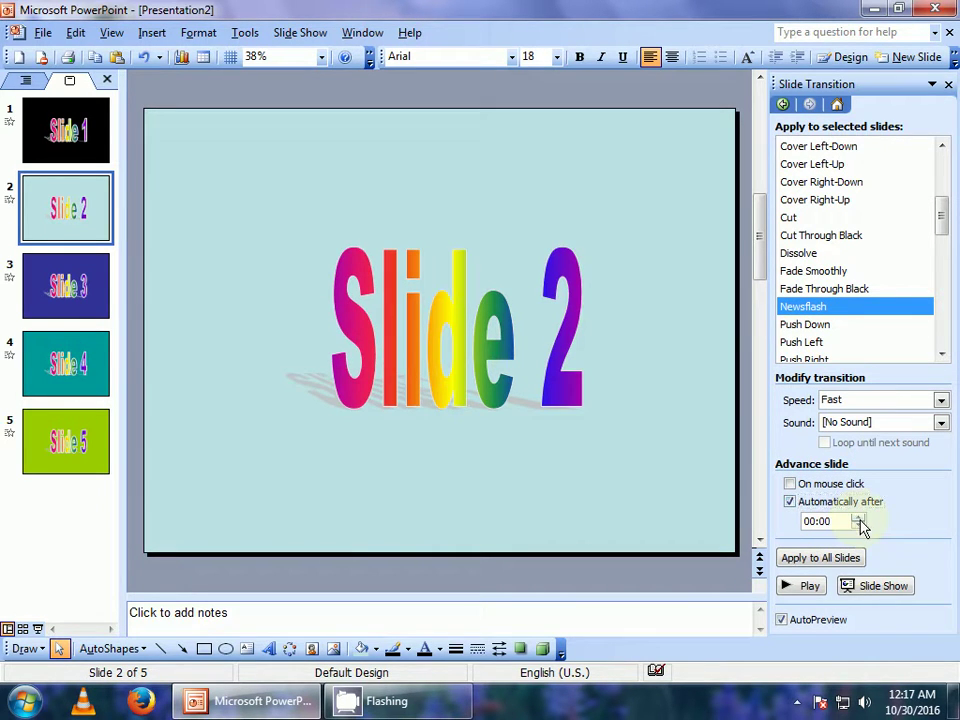
pyautogui.click(857, 517)
pyautogui.click(857, 517)
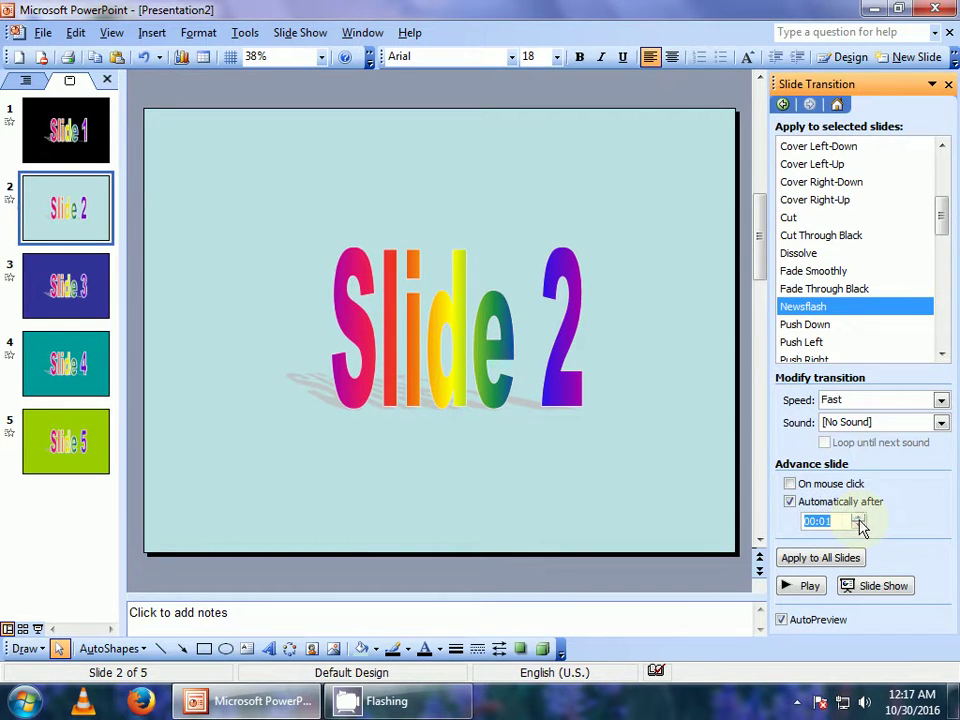
# Give Slide 3 a Strips Right-Up transition advancing automatically after 00:02.
pyautogui.click(52, 292)
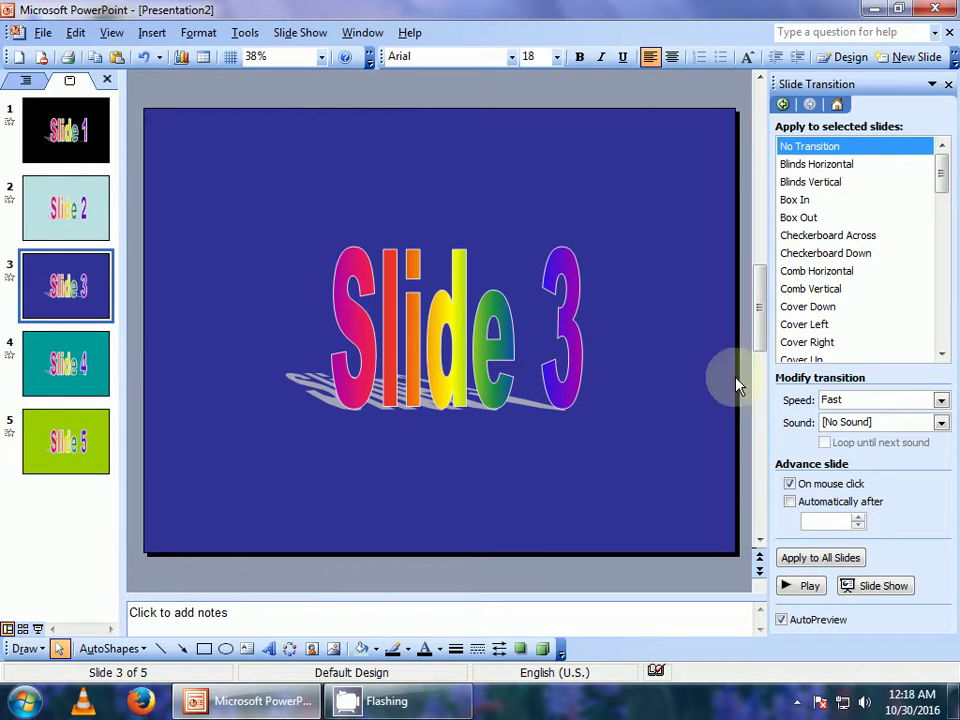
pyautogui.moveTo(944, 183); pyautogui.dragTo(943, 280)
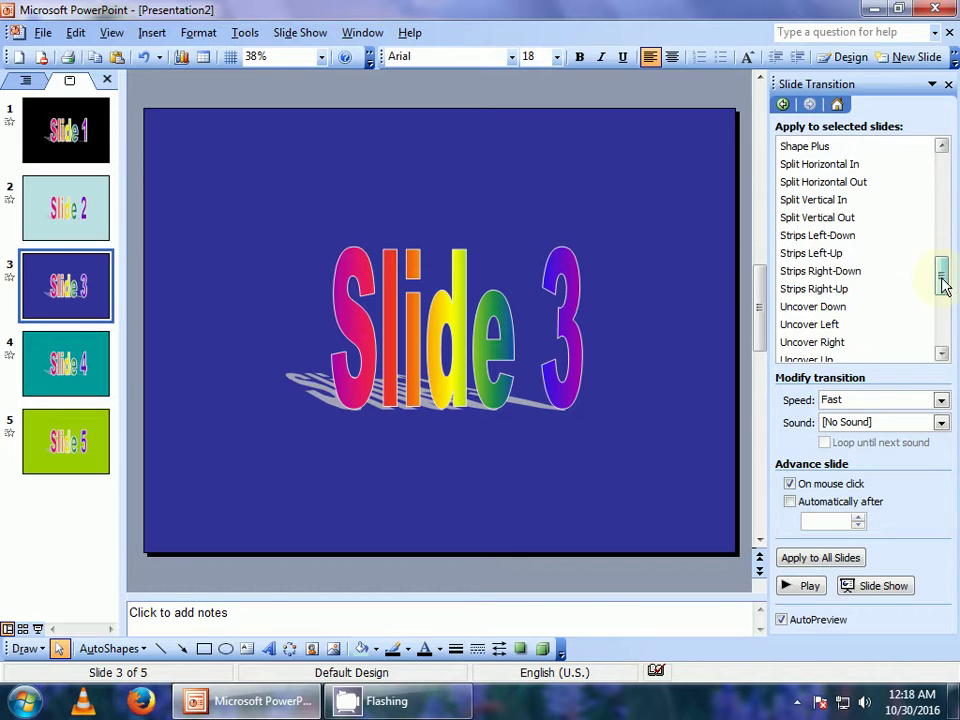
pyautogui.click(826, 290)
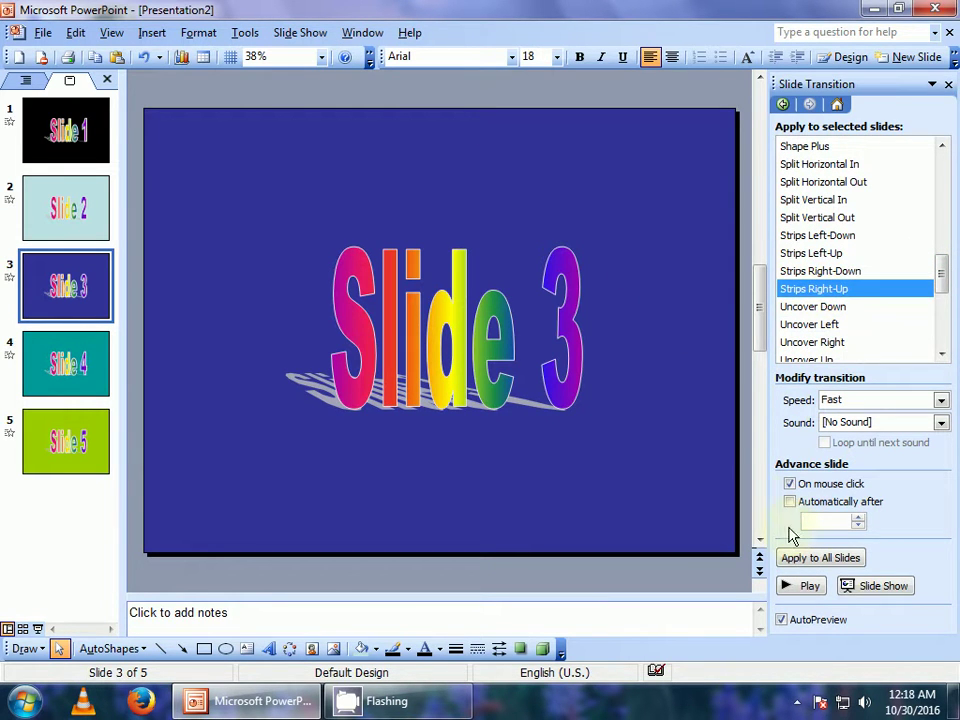
pyautogui.click(790, 484)
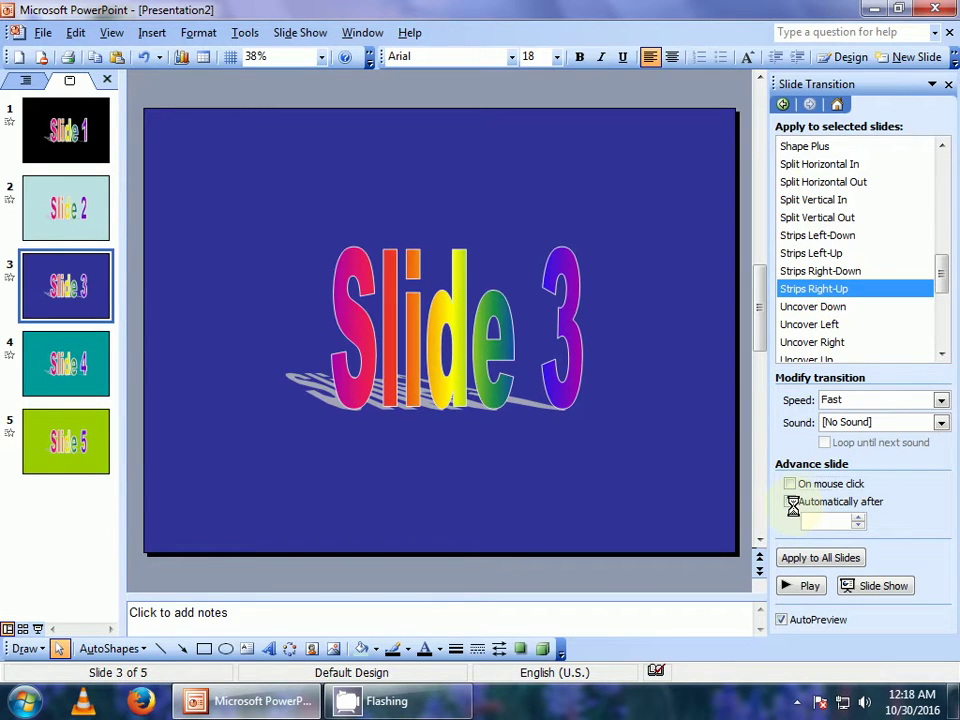
pyautogui.click(796, 503)
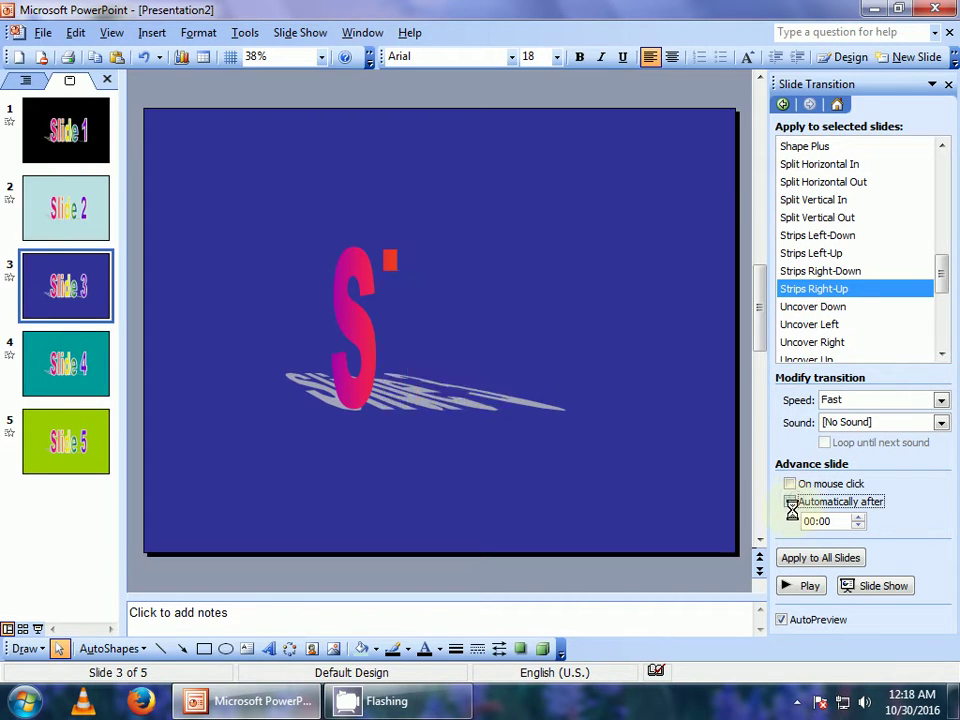
pyautogui.click(857, 519)
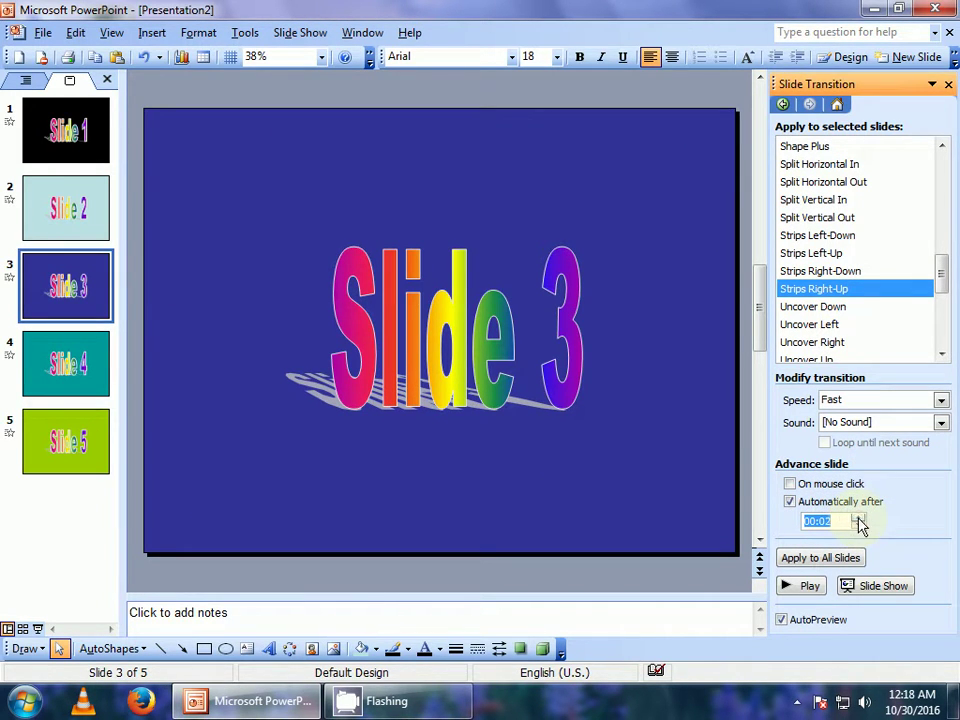
# Give Slide 5 a Wheel Clockwise, 4 Spokes transition advancing automatically after 00:02.
pyautogui.click(58, 450)
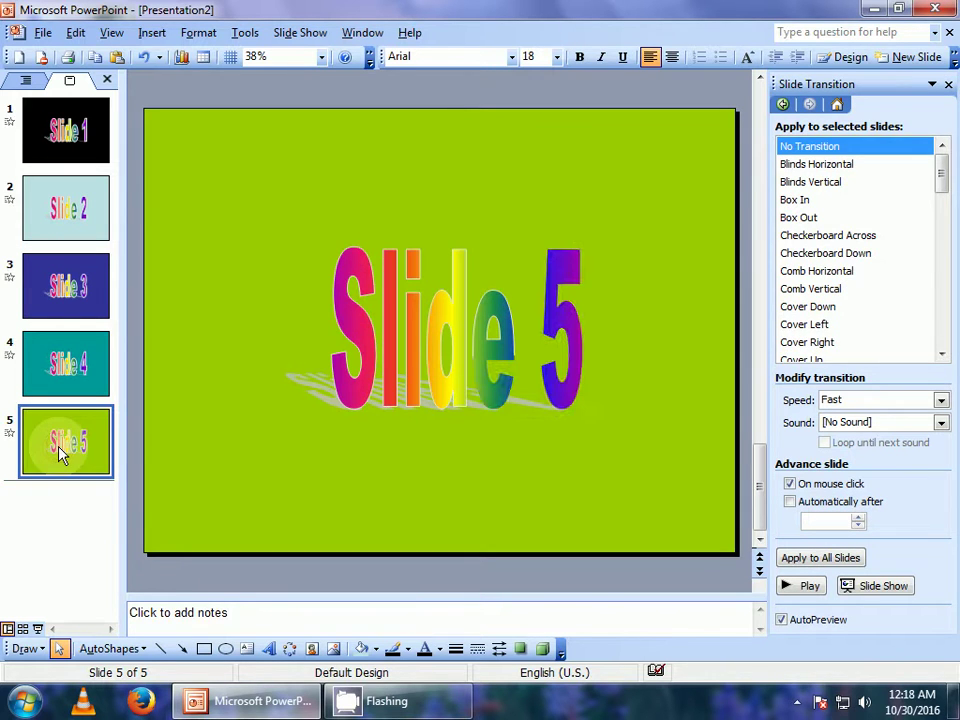
pyautogui.moveTo(942, 180); pyautogui.dragTo(939, 321)
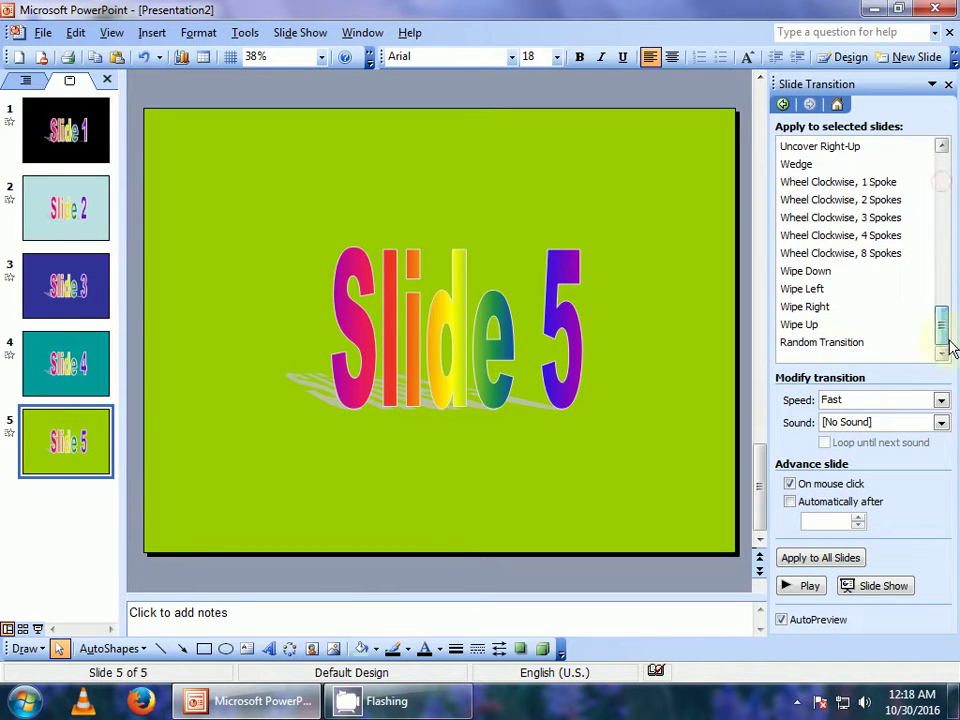
pyautogui.click(815, 237)
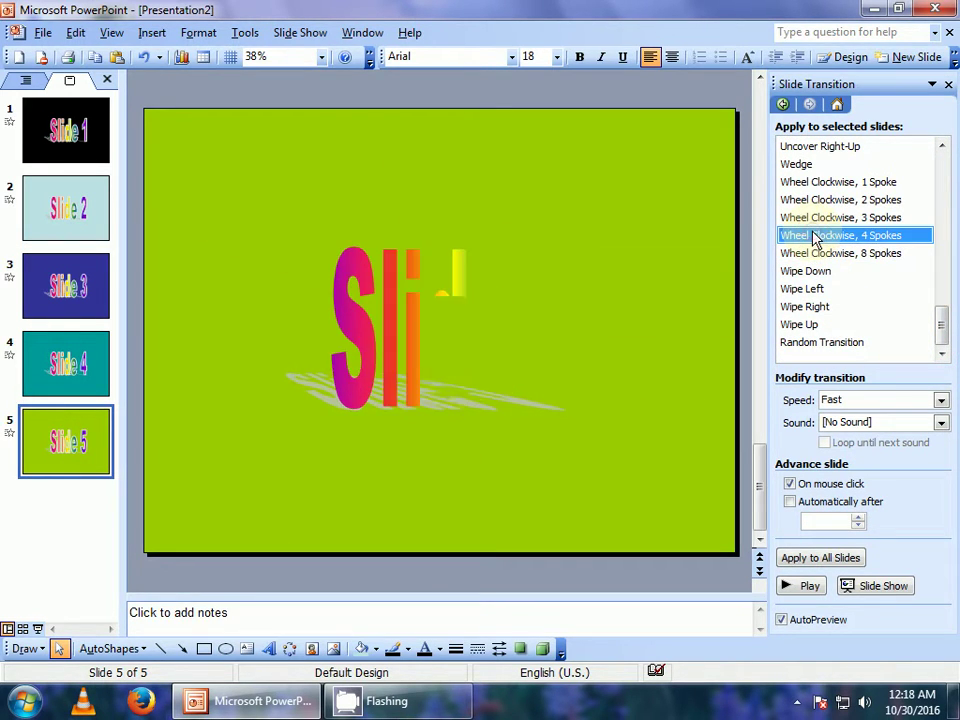
pyautogui.click(791, 485)
pyautogui.click(791, 502)
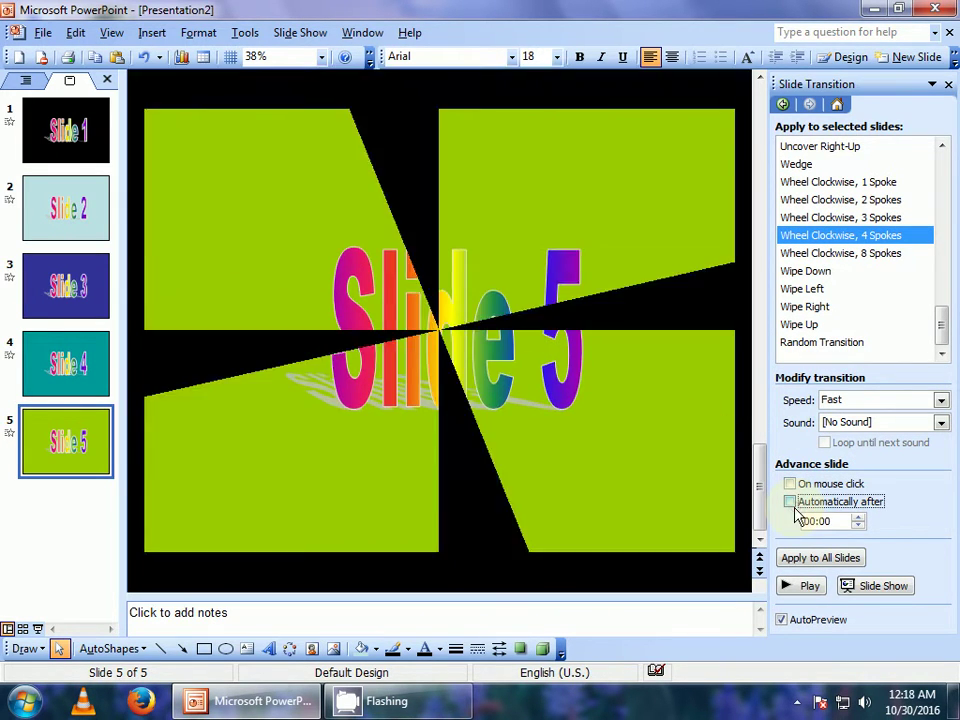
pyautogui.click(857, 517)
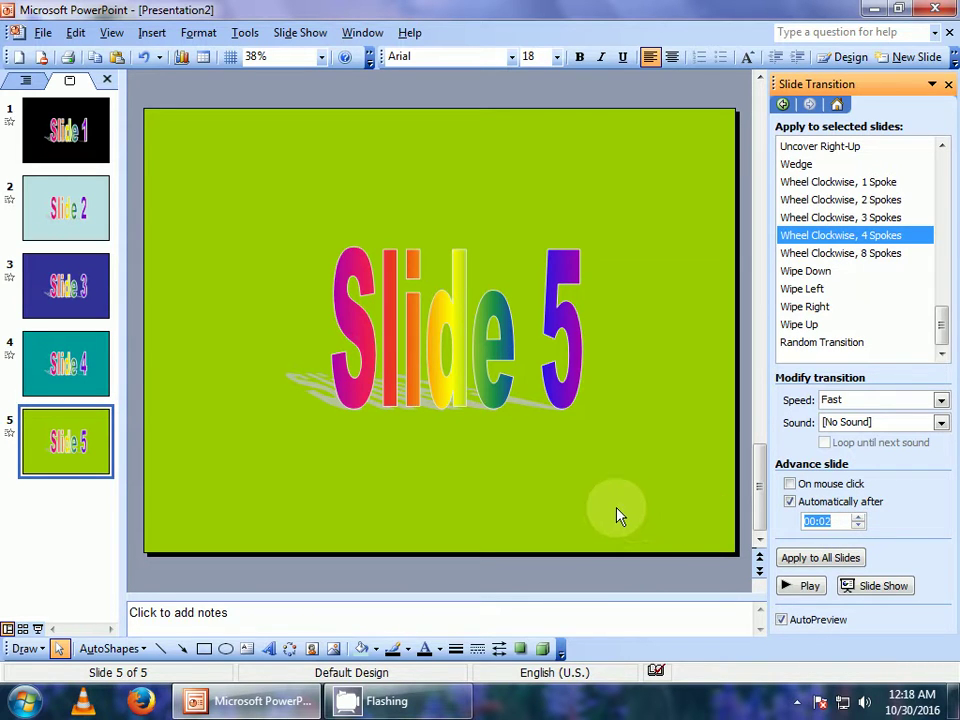
pyautogui.click(94, 142)
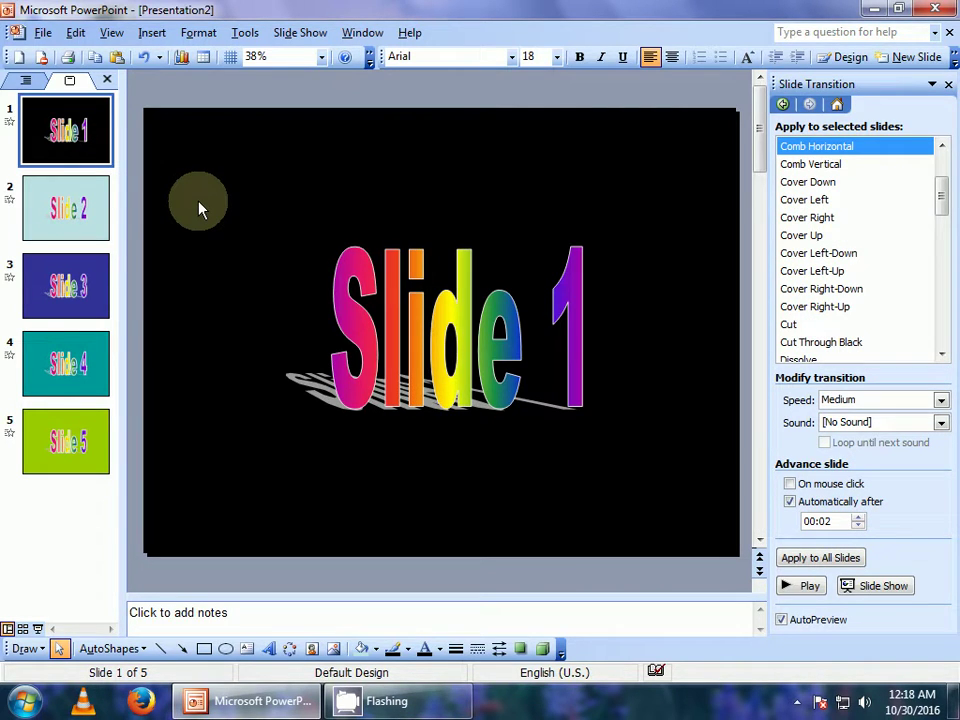
# Play the slide show from the start to its end, then return to Slide 4 in the editor.
pyautogui.press('F5')
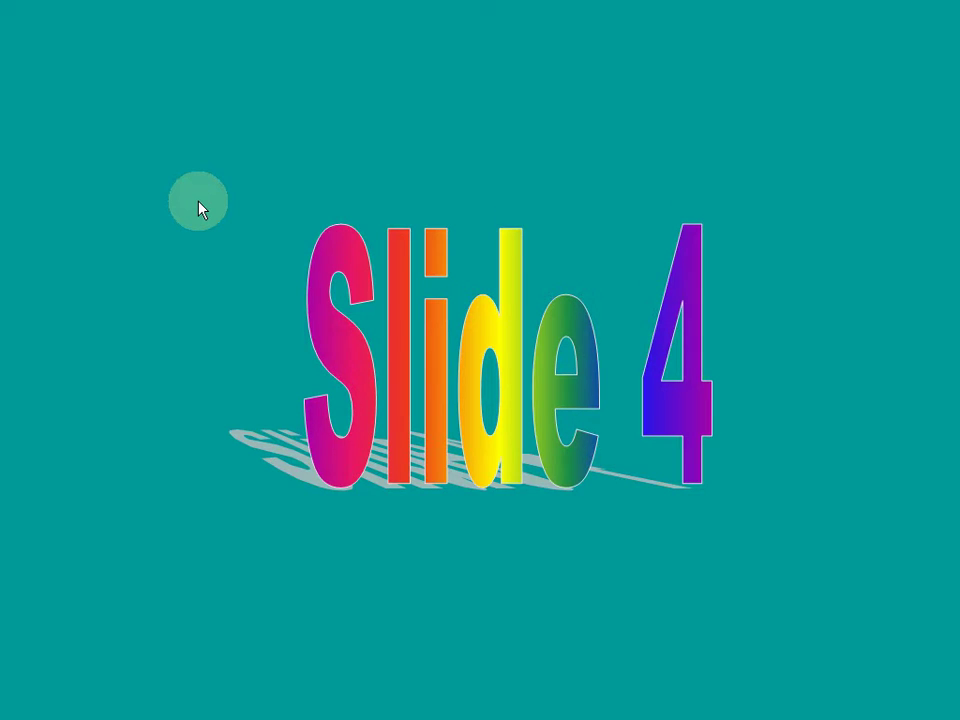
pyautogui.click(199, 208)
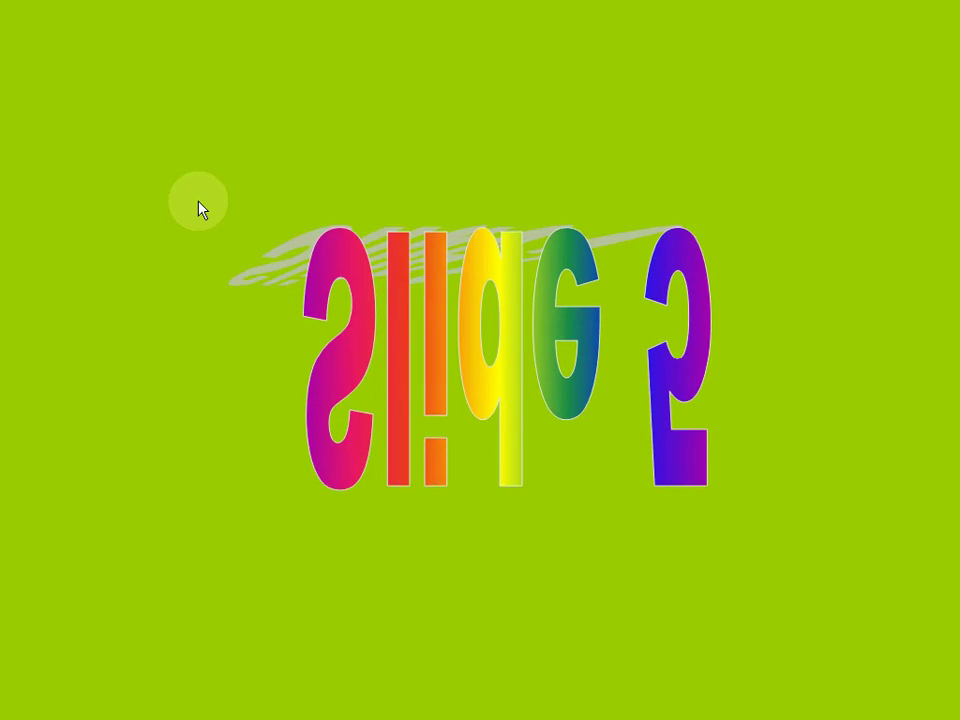
pyautogui.click(199, 208)
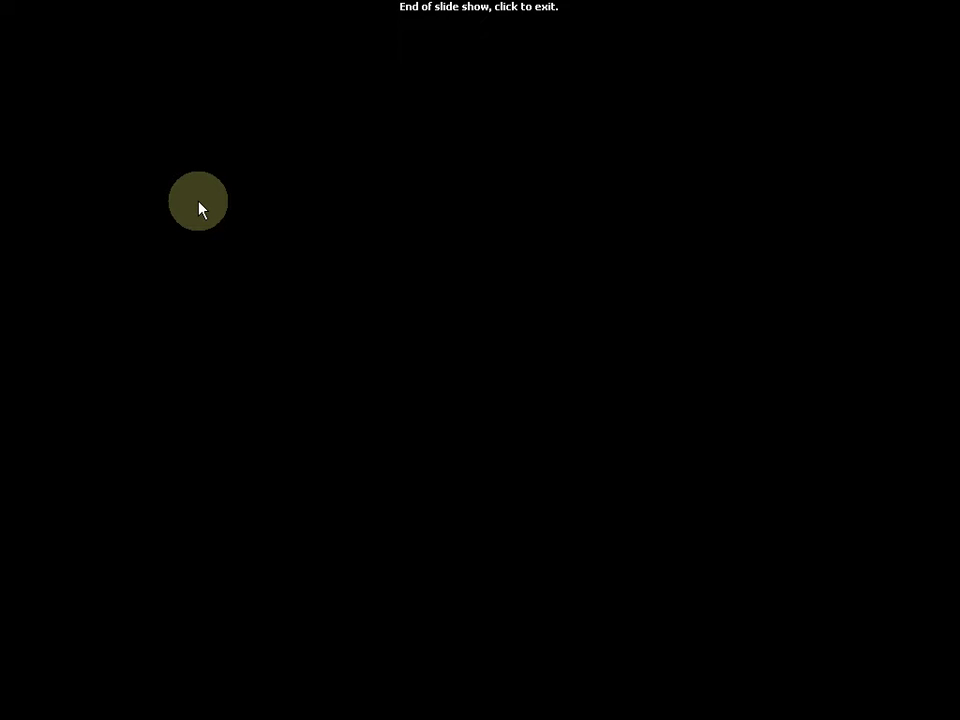
pyautogui.click(199, 208)
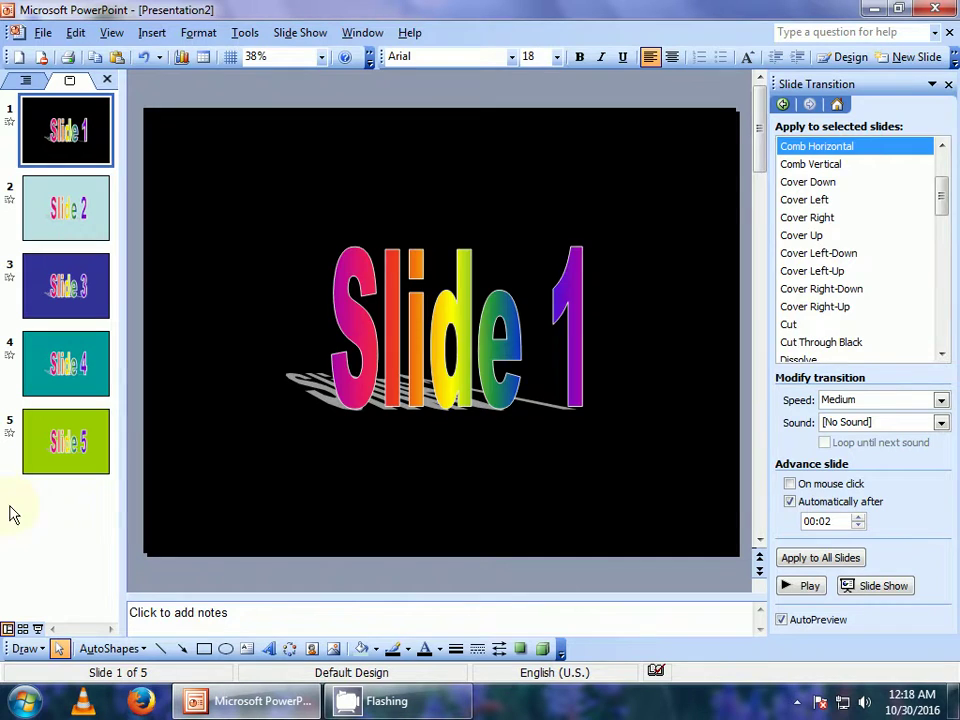
pyautogui.click(69, 461)
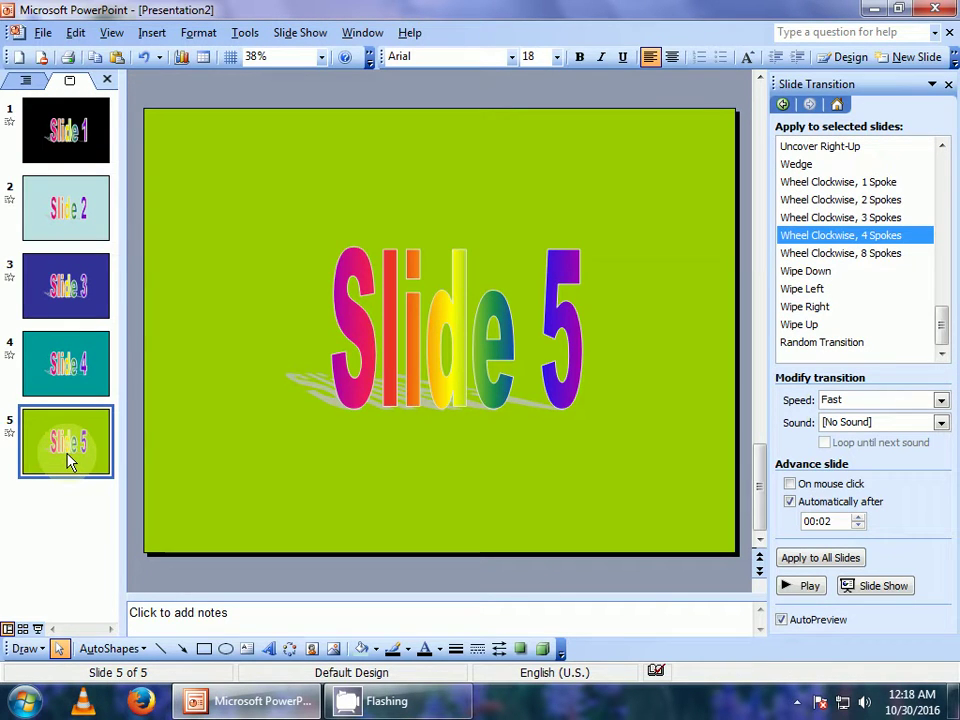
pyautogui.click(62, 363)
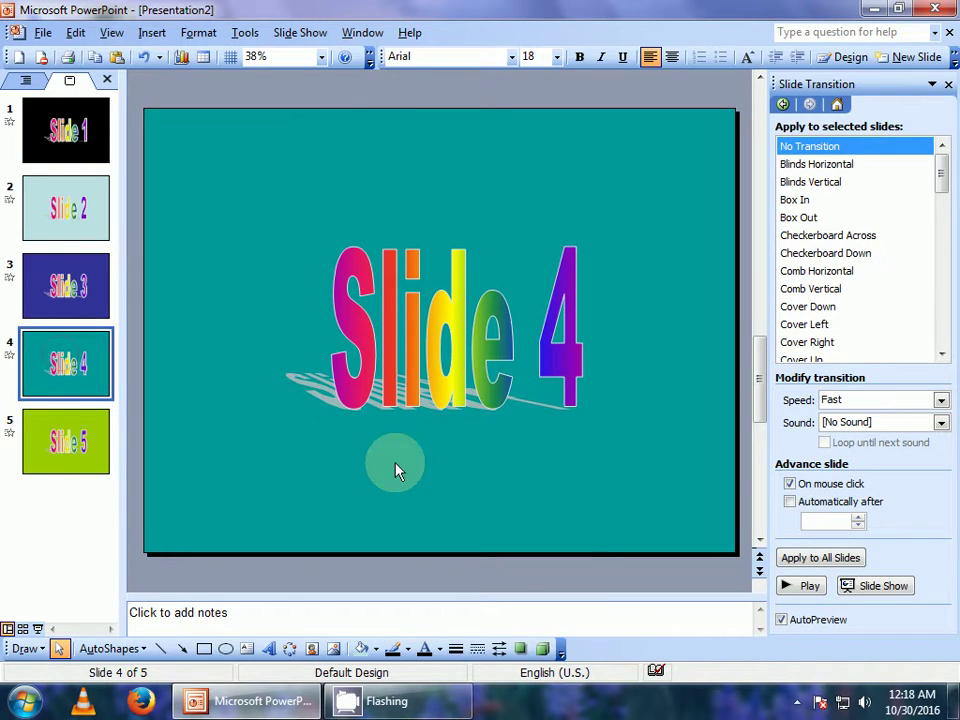
# Give Slide 4 a Checkerboard Across transition advancing automatically after 00:02, not on click.
pyautogui.click(790, 484)
pyautogui.click(790, 501)
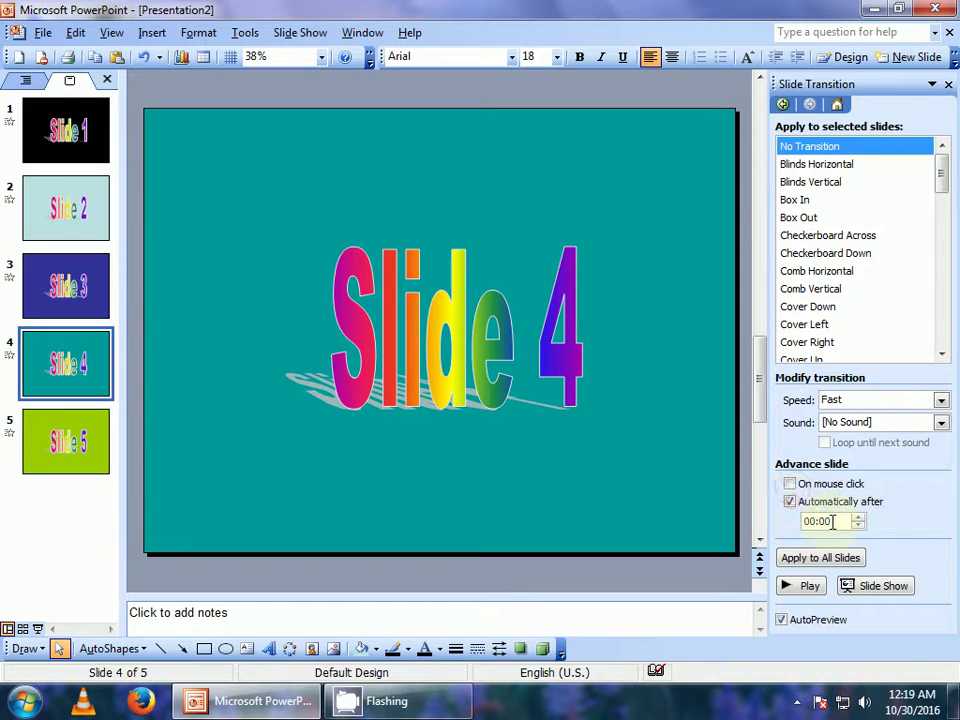
pyautogui.click(857, 517)
pyautogui.click(857, 518)
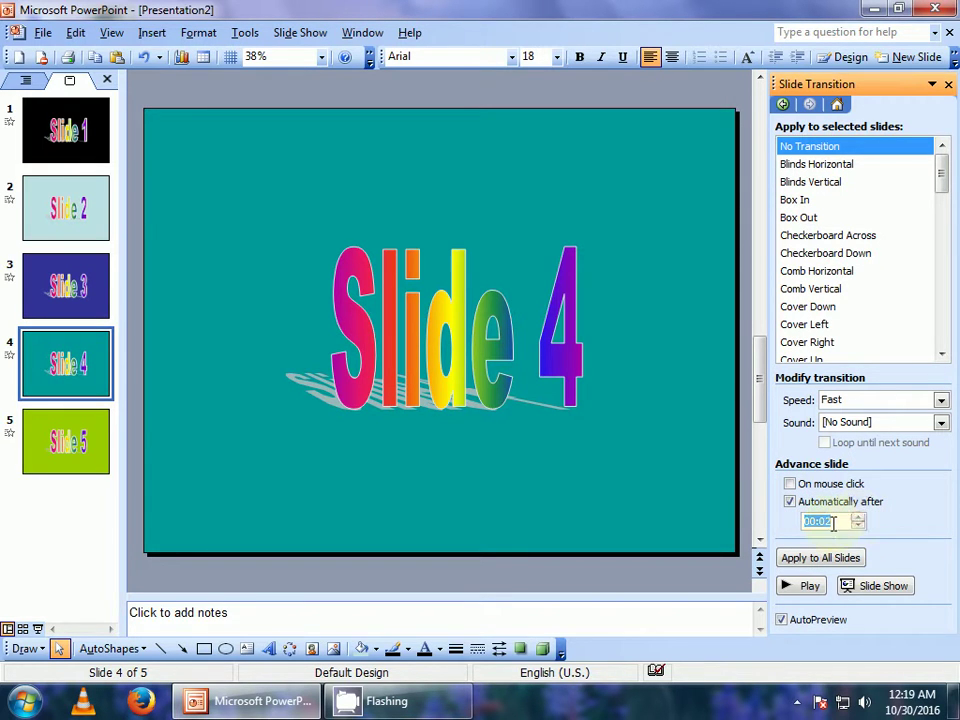
pyautogui.click(815, 290)
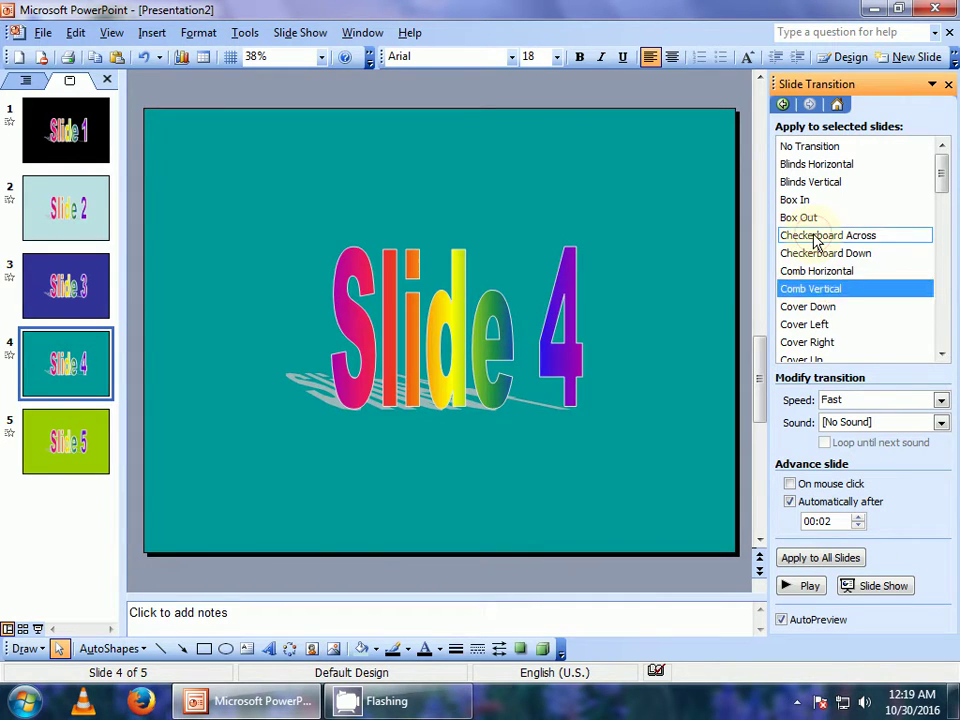
pyautogui.click(815, 236)
pyautogui.click(62, 125)
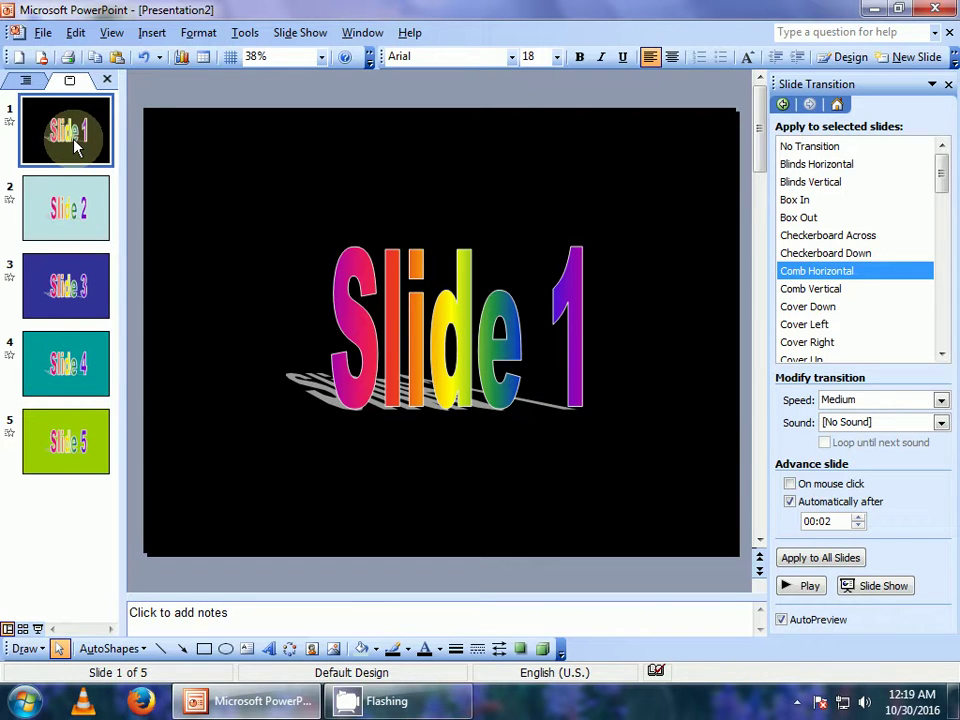
# Insert a new Blank-layout slide and move it to the front, ahead of the 'Slide 1' slide.
pyautogui.hotkey('ctrl', 'm')
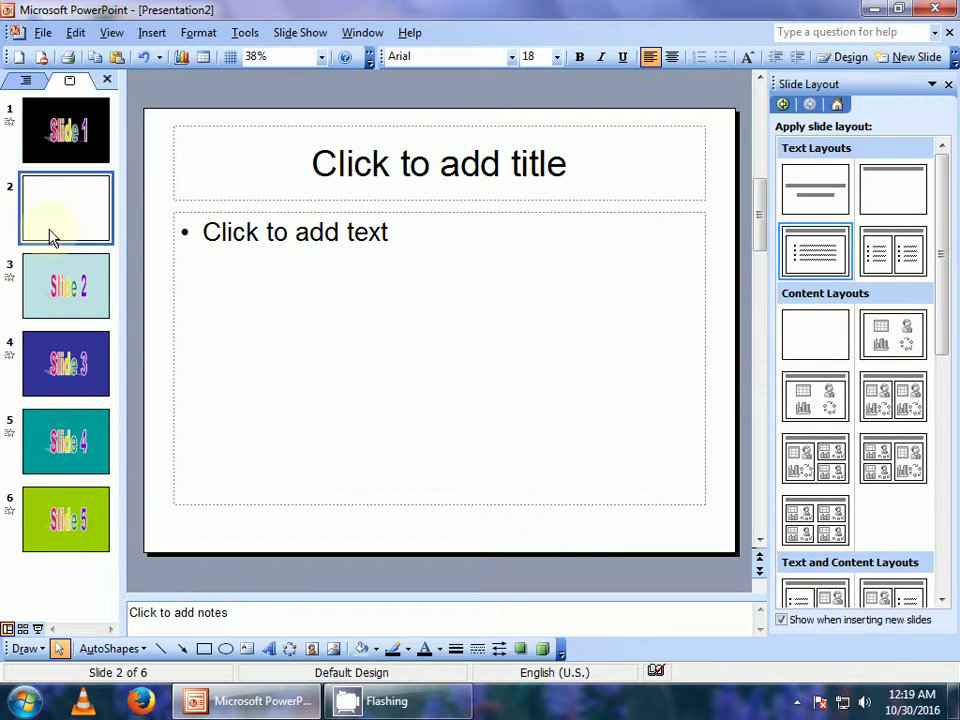
pyautogui.click(799, 327)
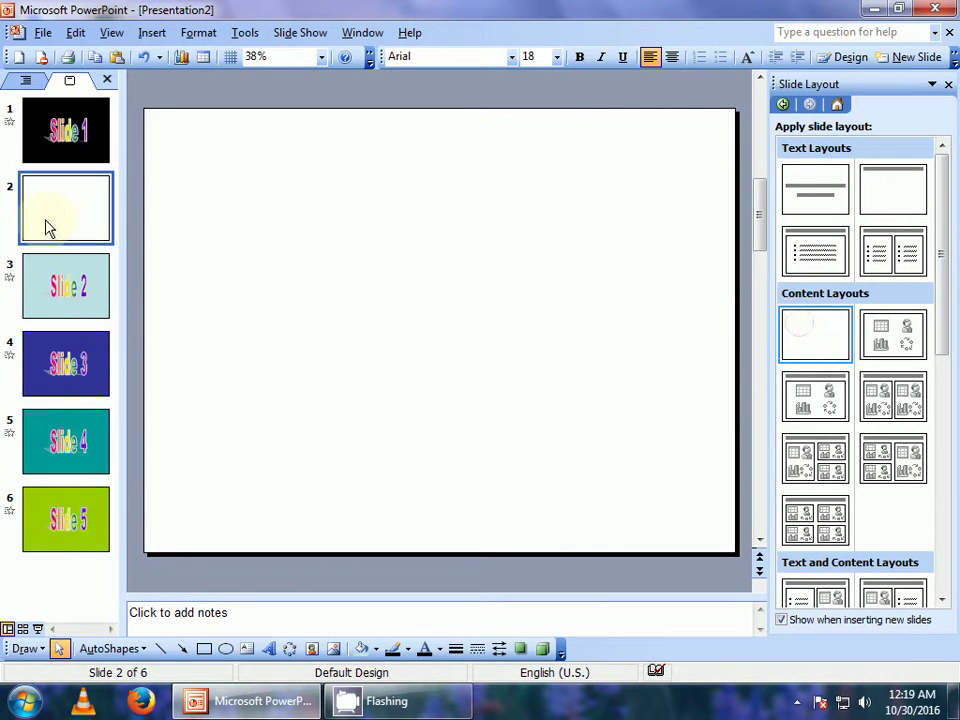
pyautogui.moveTo(82, 205); pyautogui.dragTo(60, 85)
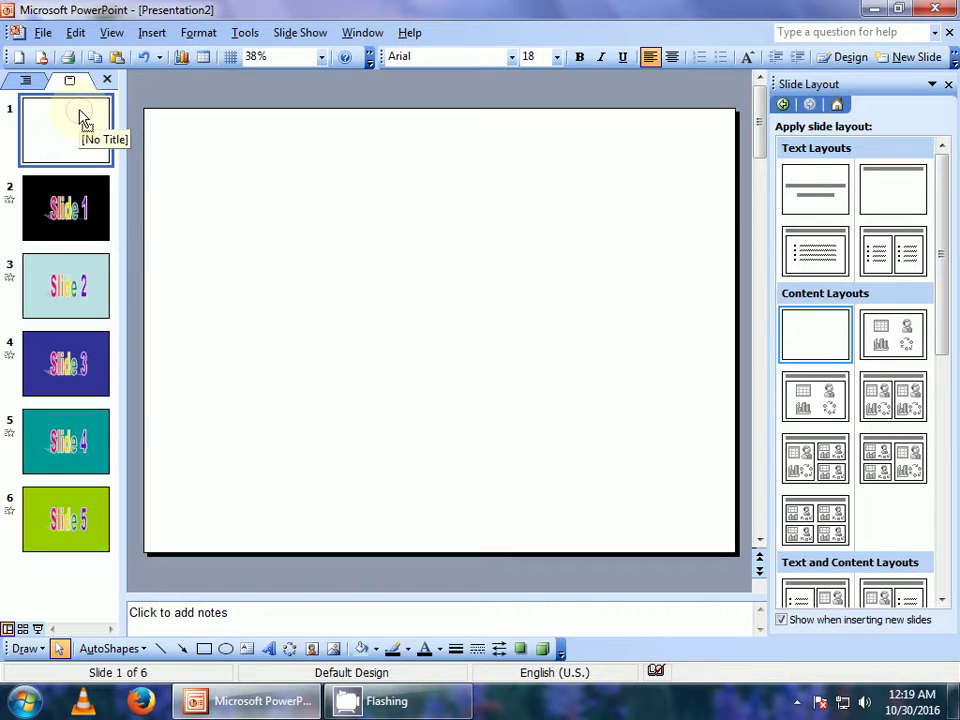
pyautogui.click(341, 292)
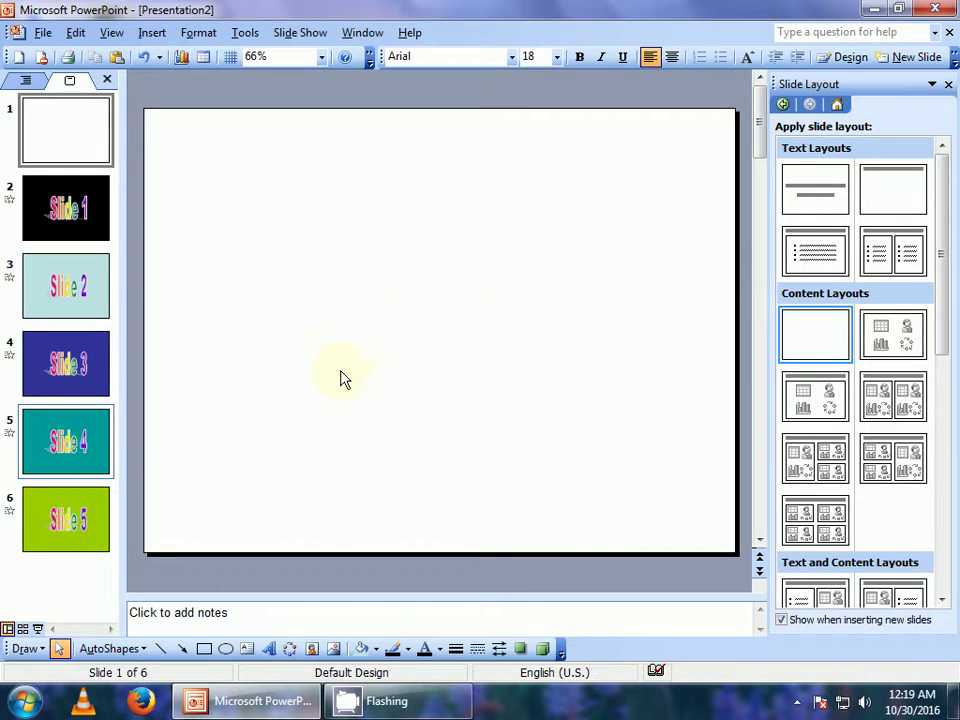
pyautogui.click(65, 128)
pyautogui.click(68, 207)
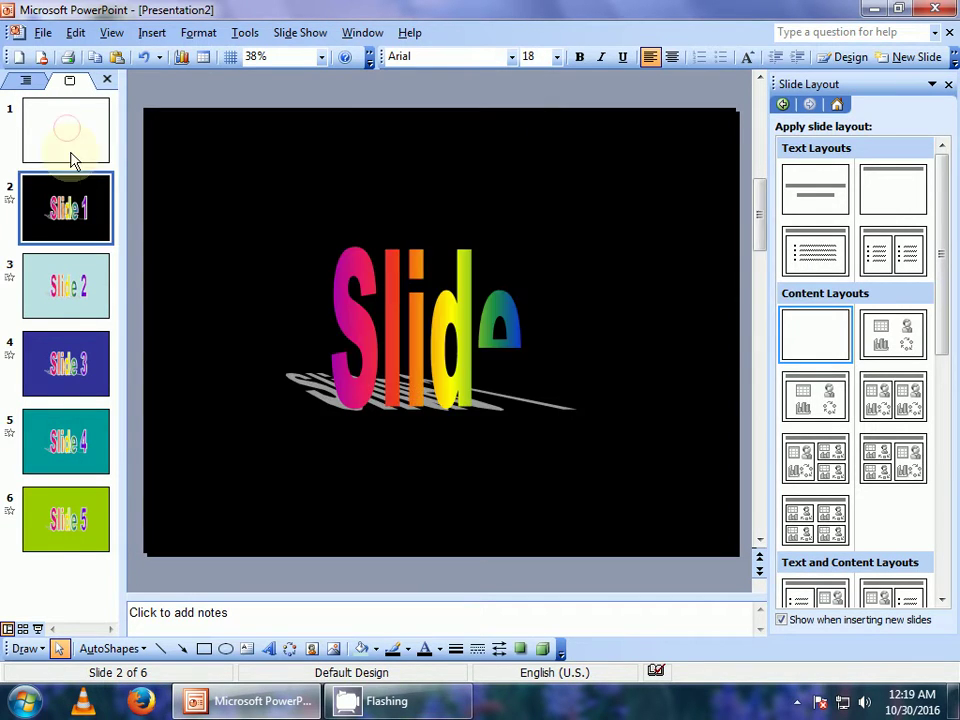
pyautogui.click(70, 150)
pyautogui.click(433, 318)
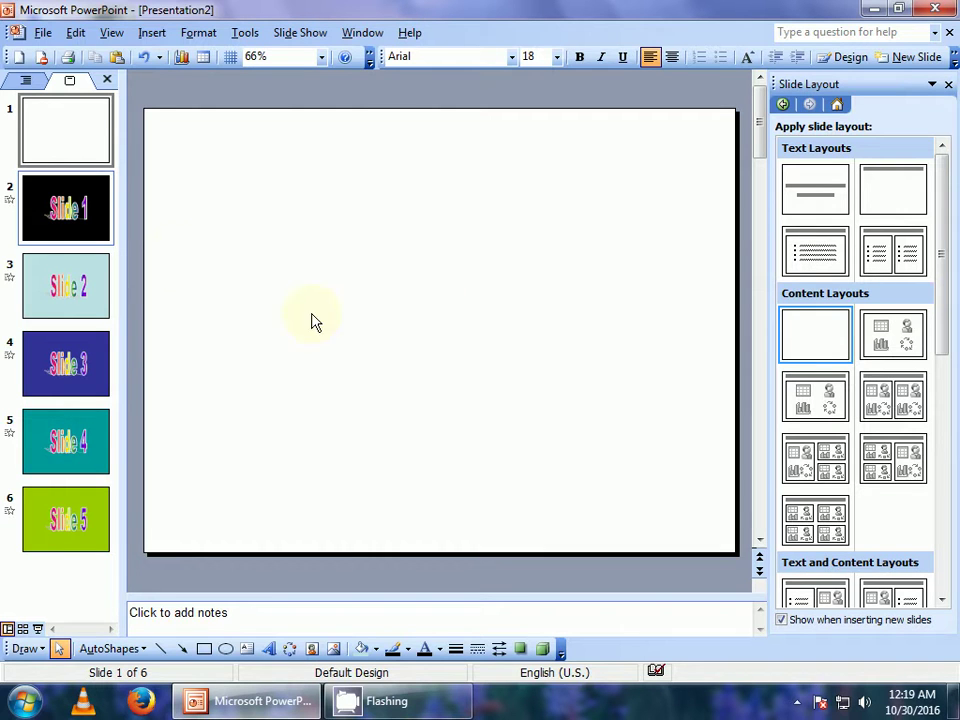
# Insert the song file from BACKUP (D:) > cam-videos-foldrs onto the blank first slide.
pyautogui.click(158, 34)
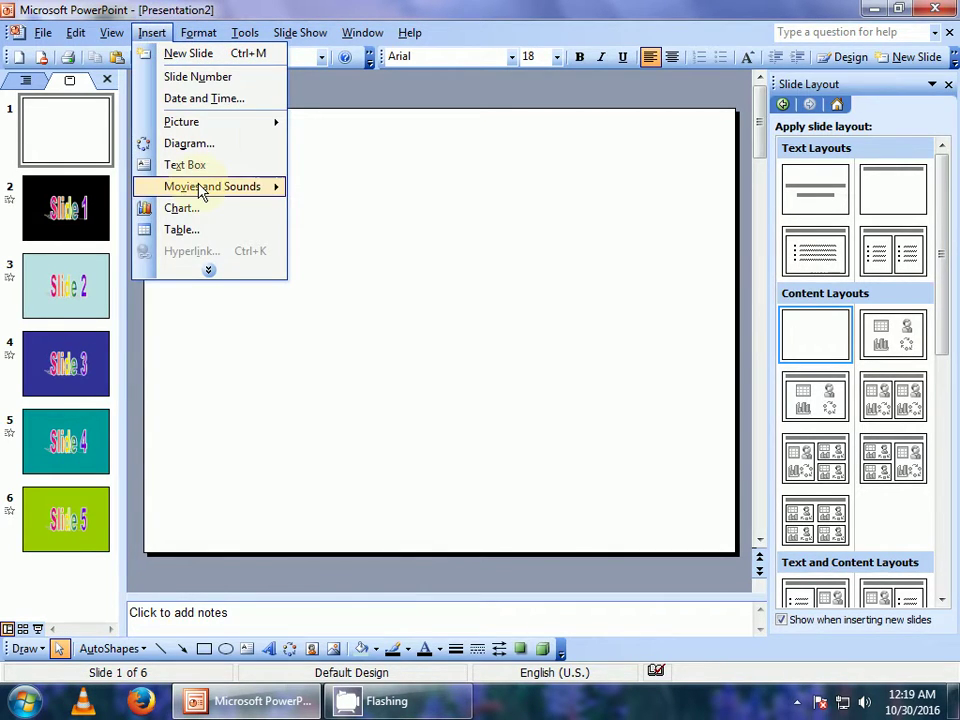
pyautogui.moveTo(212, 187)
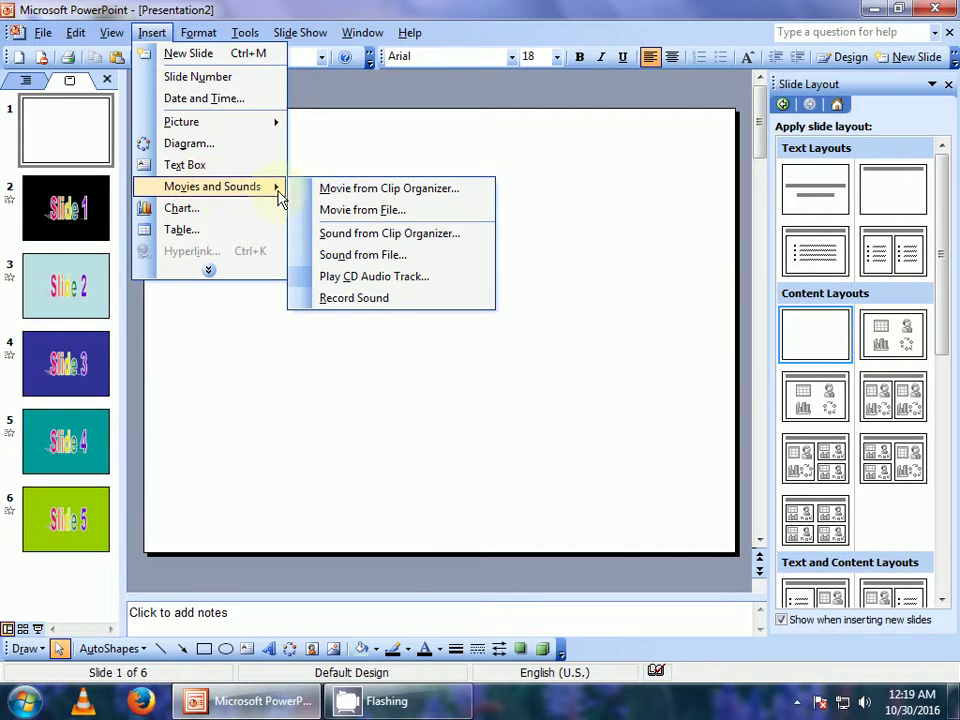
pyautogui.click(372, 257)
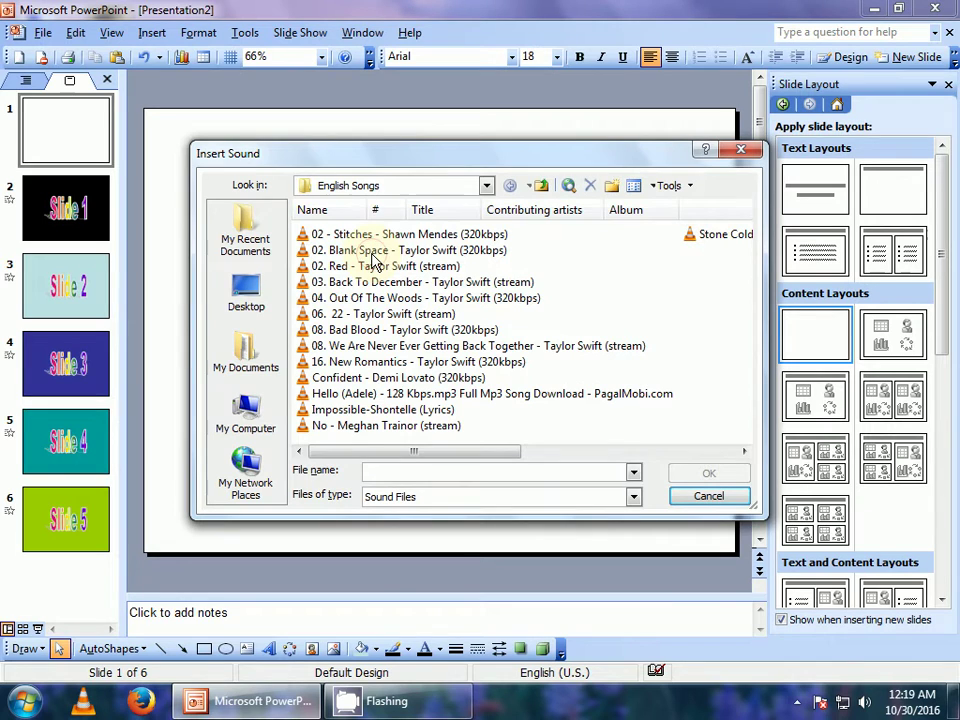
pyautogui.click(250, 418)
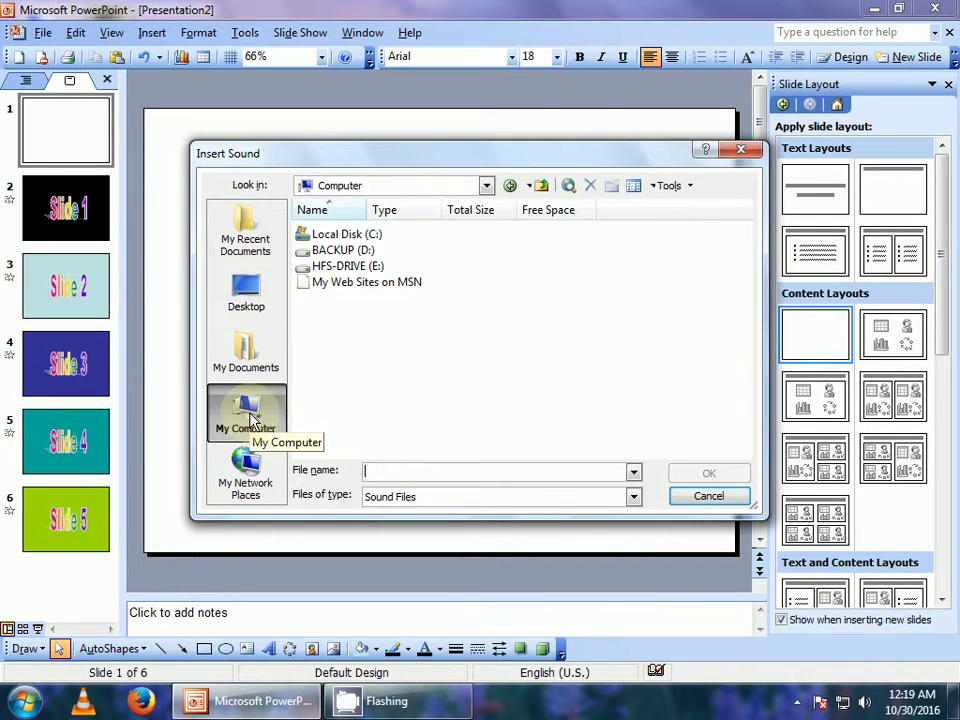
pyautogui.click(341, 268)
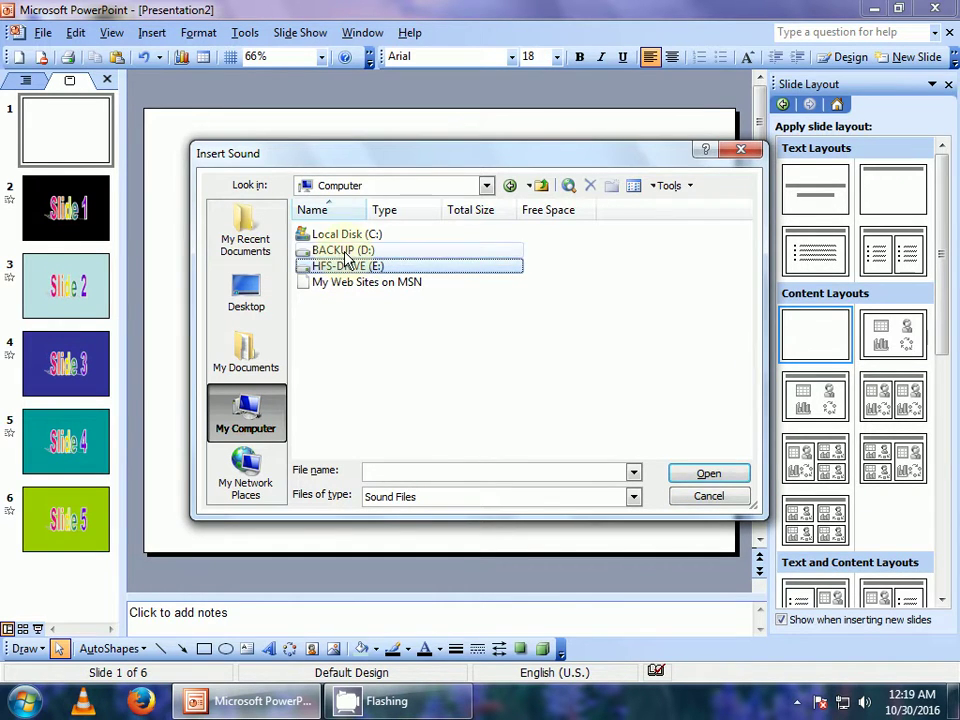
pyautogui.doubleClick(336, 251)
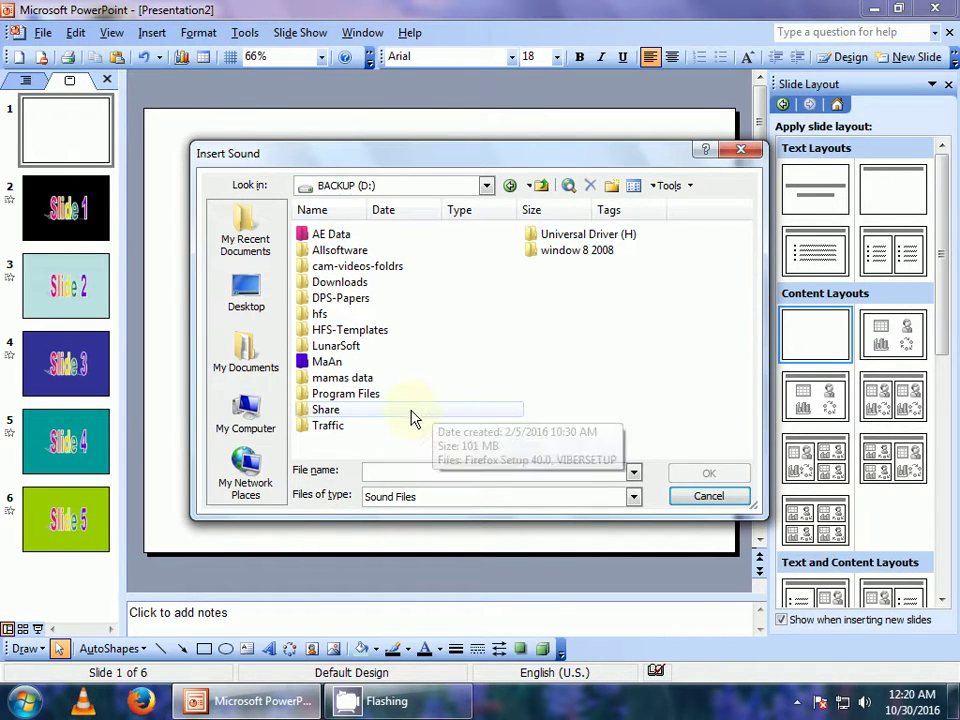
pyautogui.doubleClick(356, 267)
pyautogui.doubleClick(362, 236)
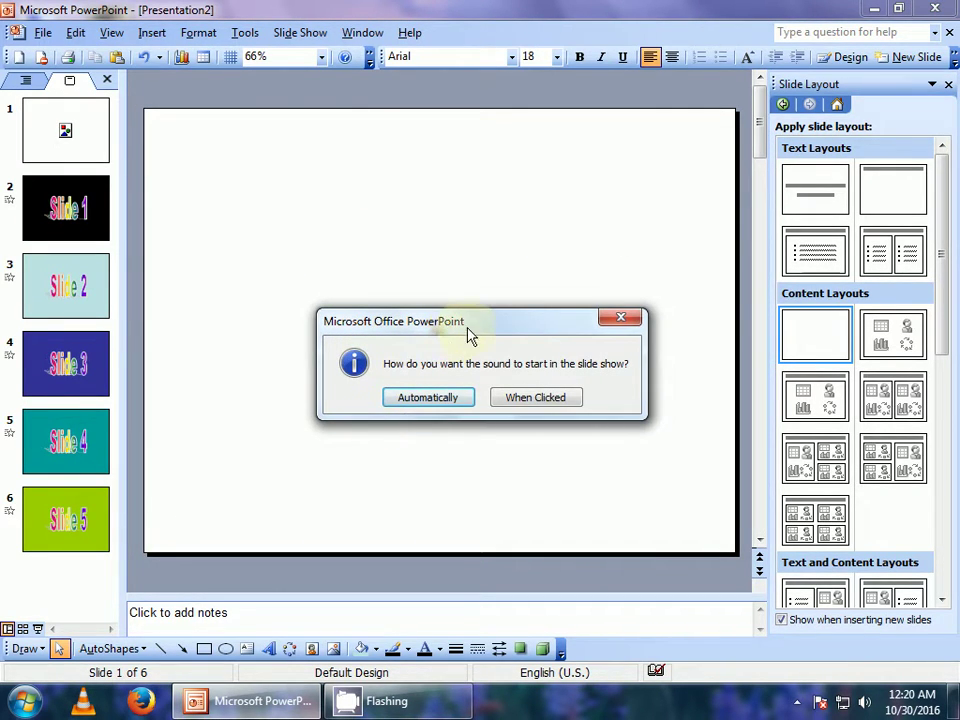
pyautogui.moveTo(481, 326); pyautogui.dragTo(455, 313)
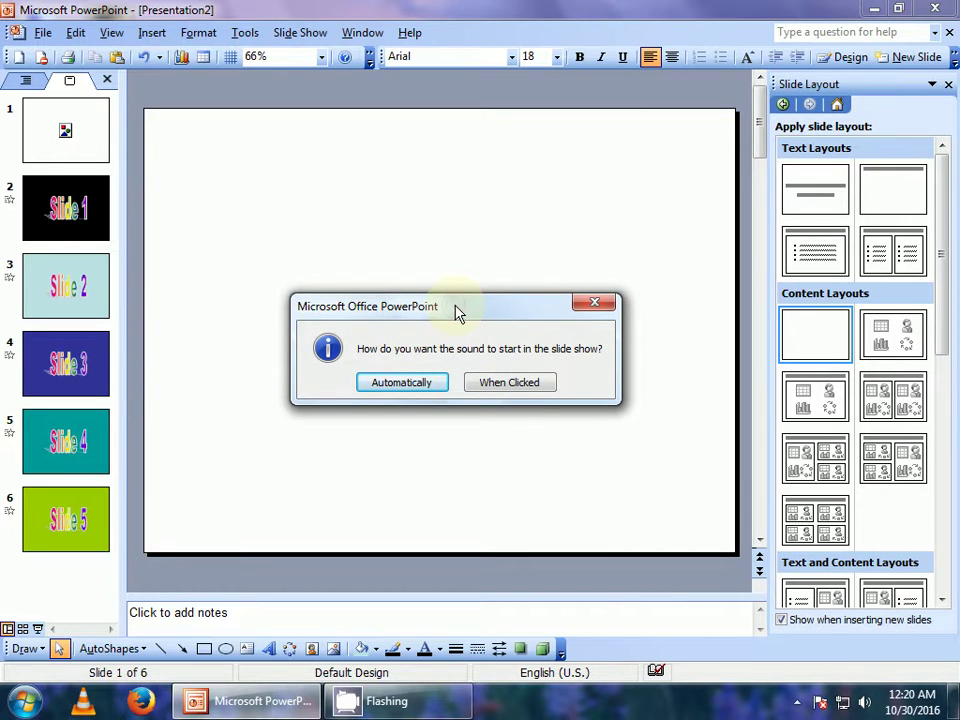
# Make the sound play automatically, place its icon bottom-right, and set its Play effect to start With Previous.
pyautogui.click(400, 384)
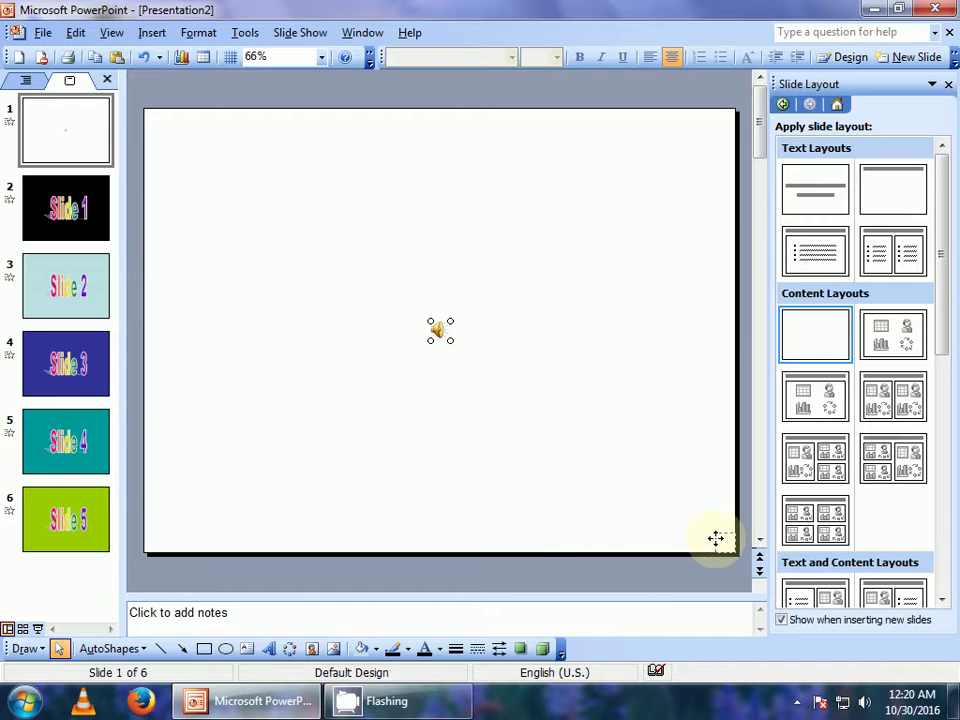
pyautogui.moveTo(716, 538); pyautogui.dragTo(720, 541)
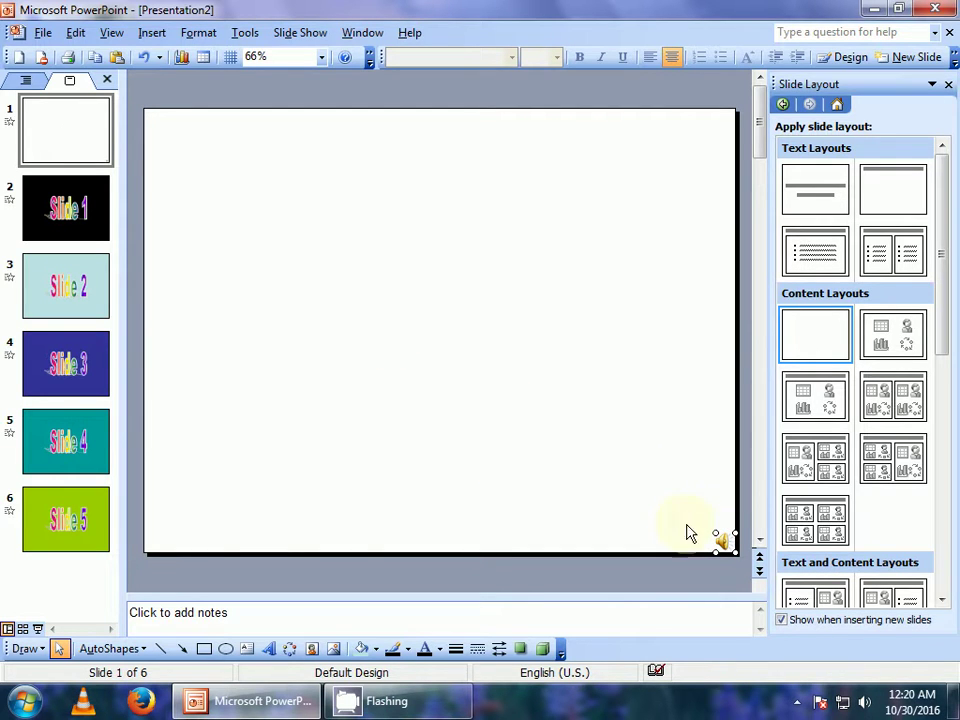
pyautogui.rightClick(719, 541)
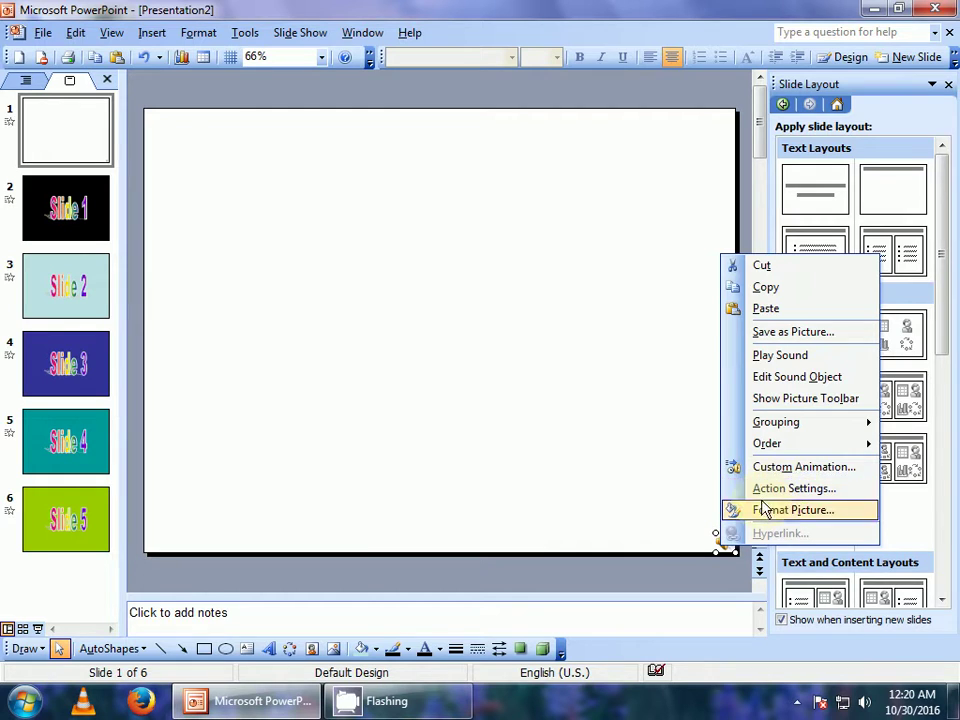
pyautogui.click(752, 468)
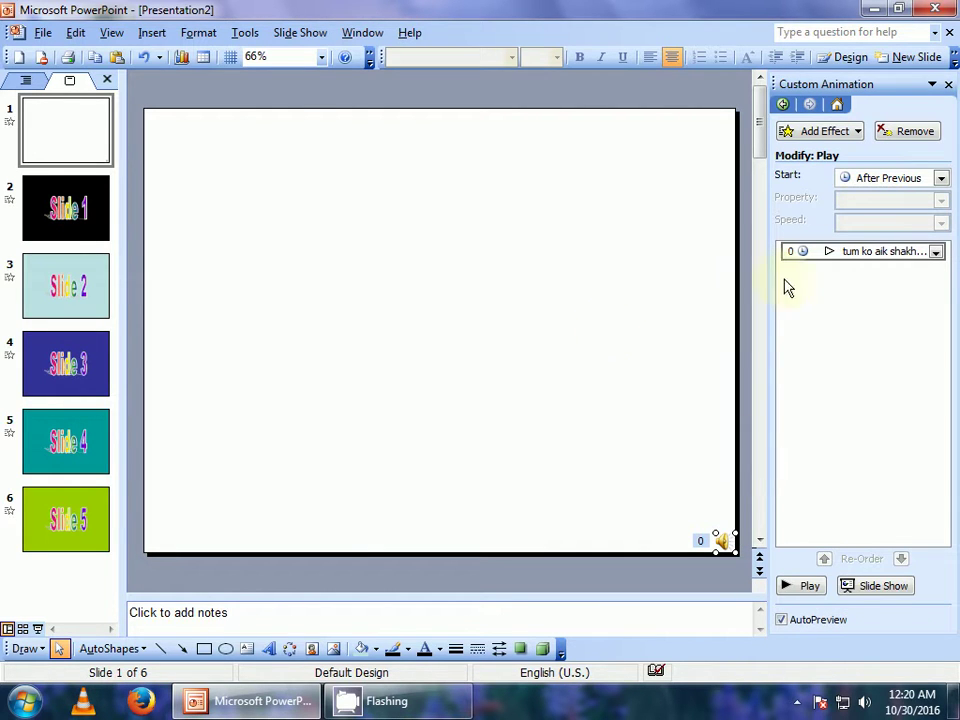
pyautogui.click(936, 251)
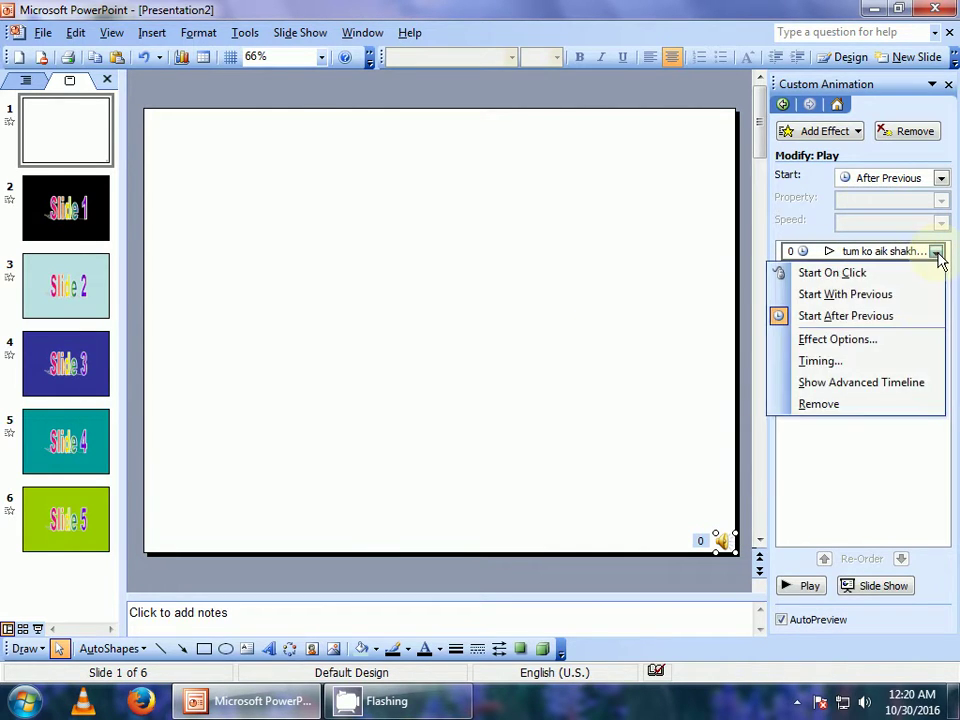
pyautogui.click(936, 251)
pyautogui.click(884, 179)
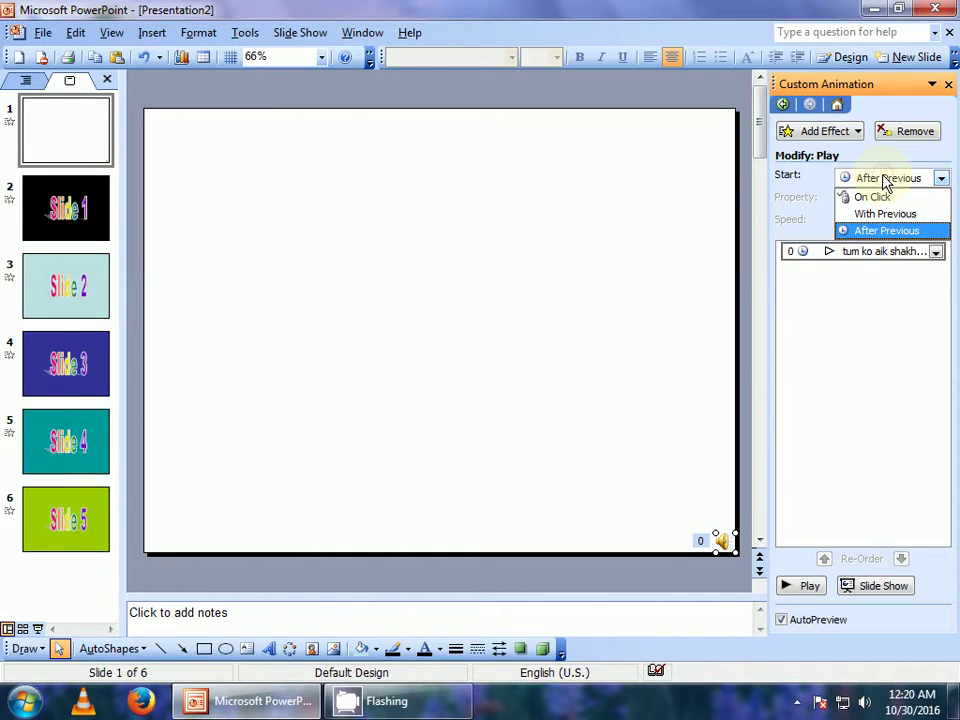
pyautogui.click(880, 213)
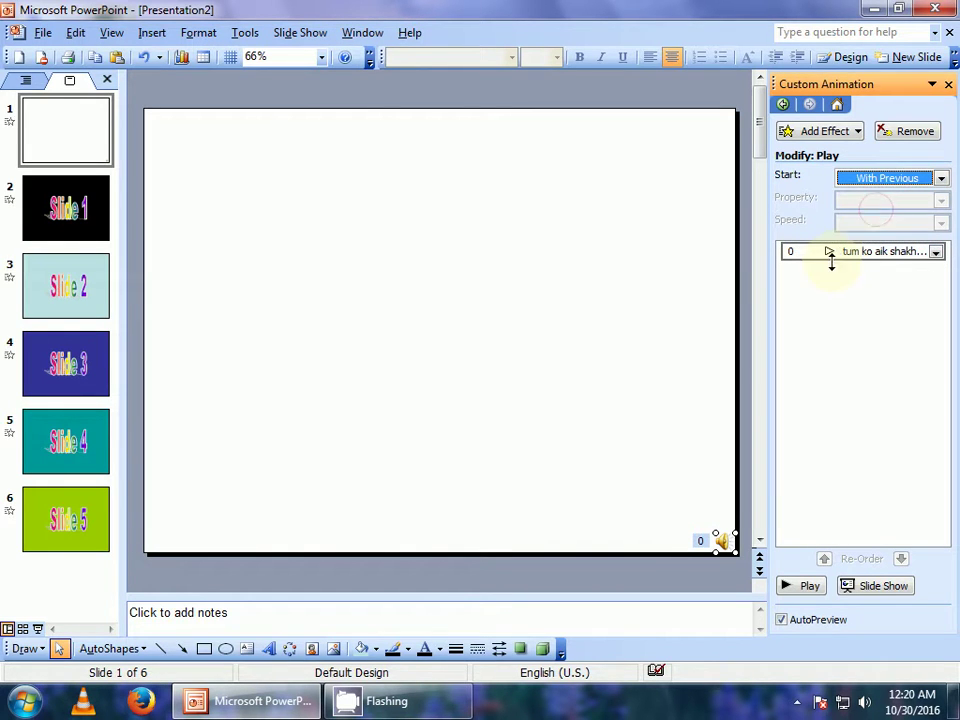
pyautogui.click(936, 252)
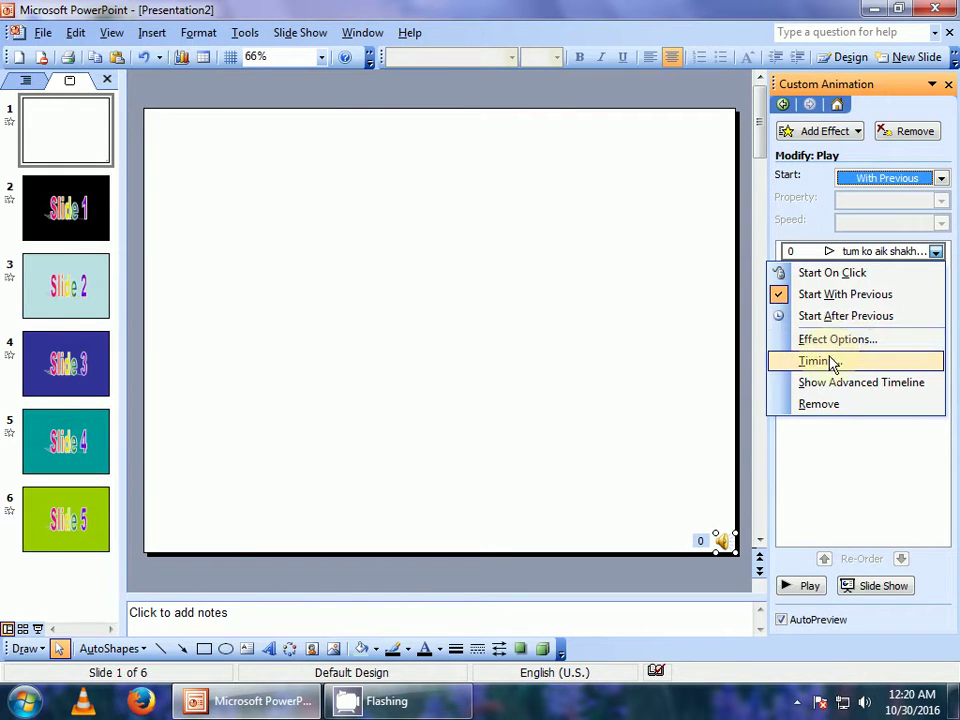
# Set the slide 1 music to repeat Until End of Slide, stop after 6 slides, and hide its icon.
pyautogui.click(822, 362)
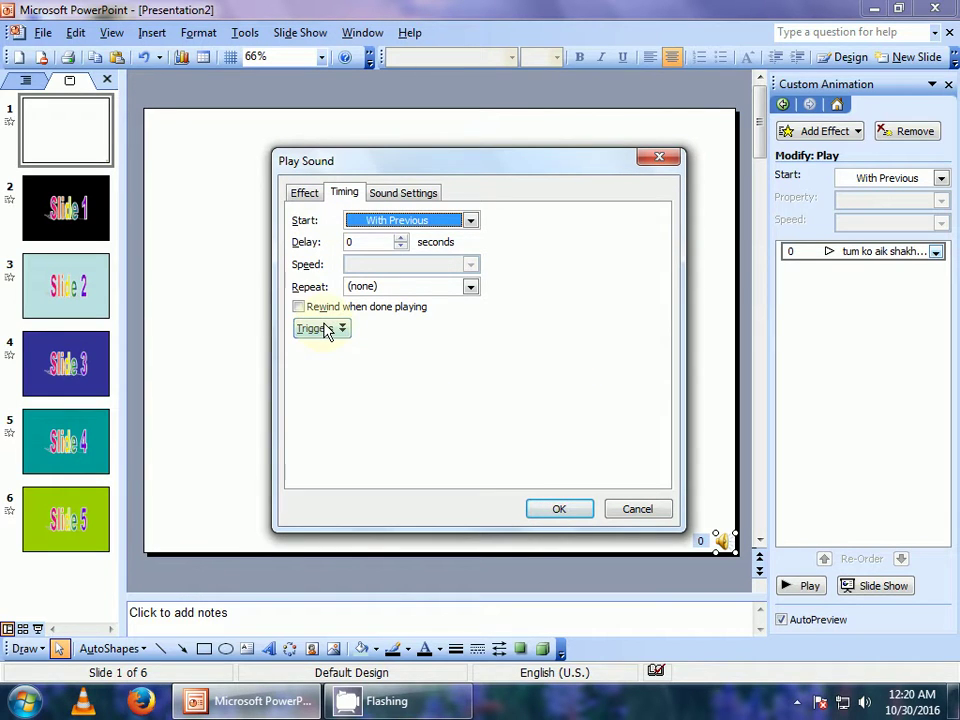
pyautogui.click(405, 286)
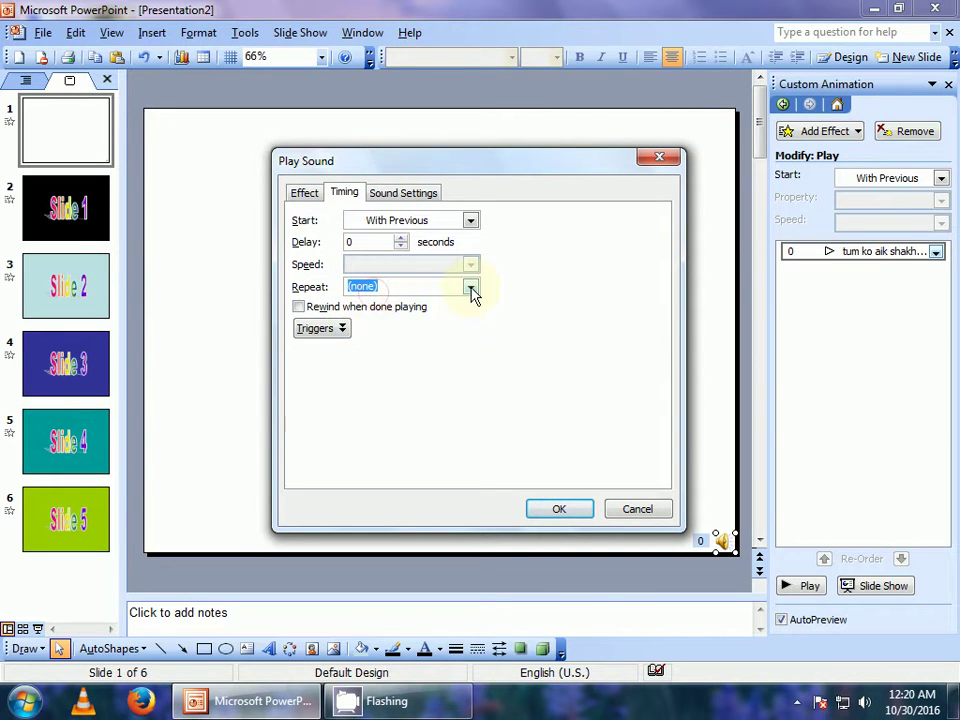
pyautogui.click(471, 288)
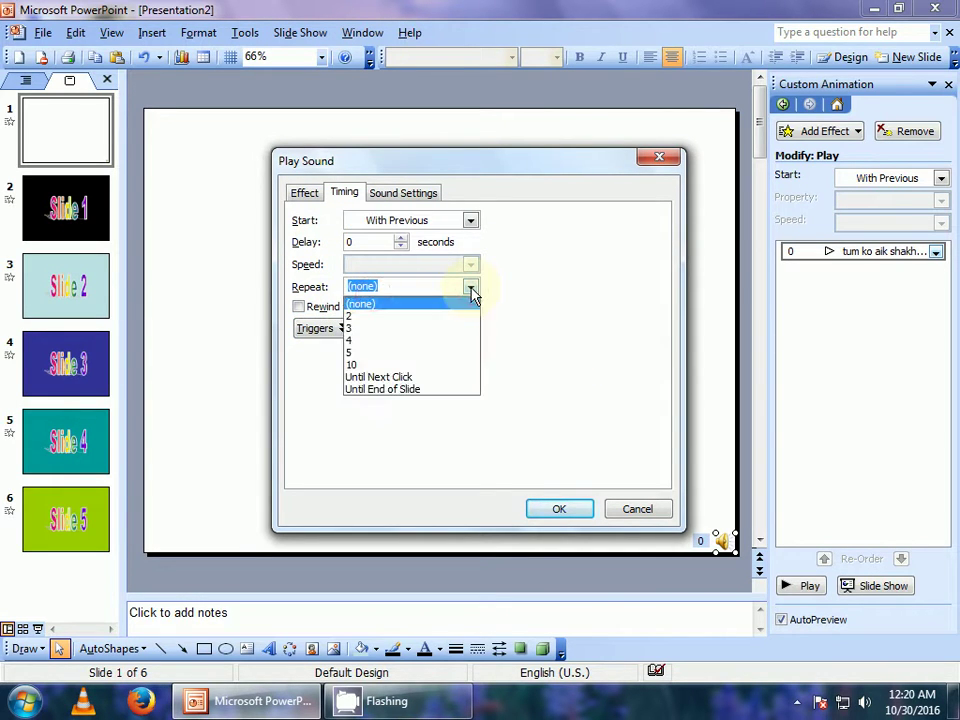
pyautogui.click(371, 394)
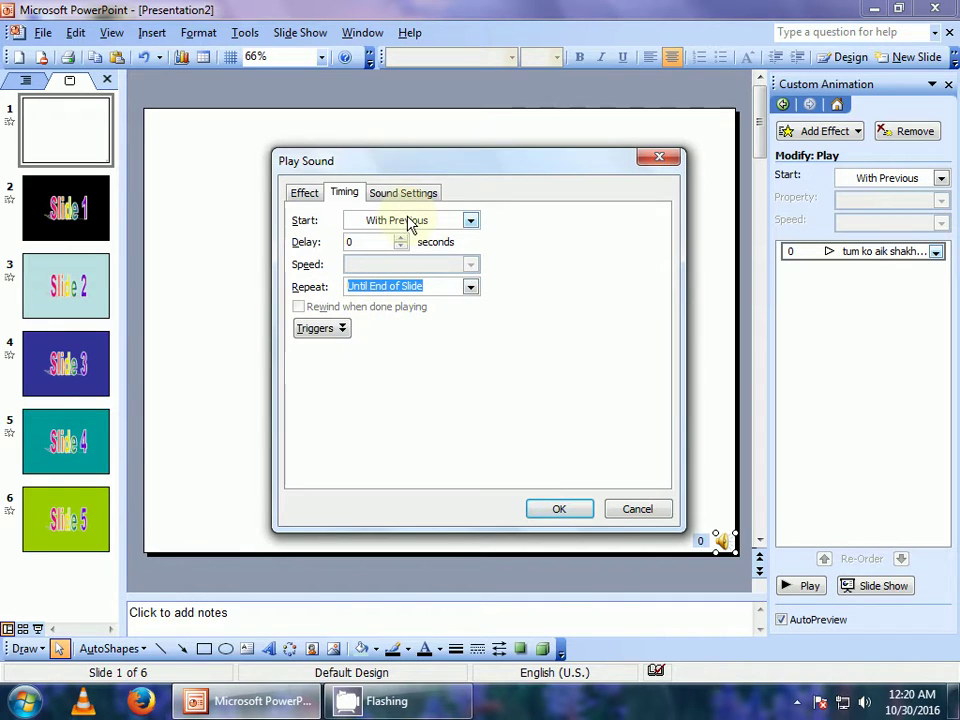
pyautogui.click(386, 197)
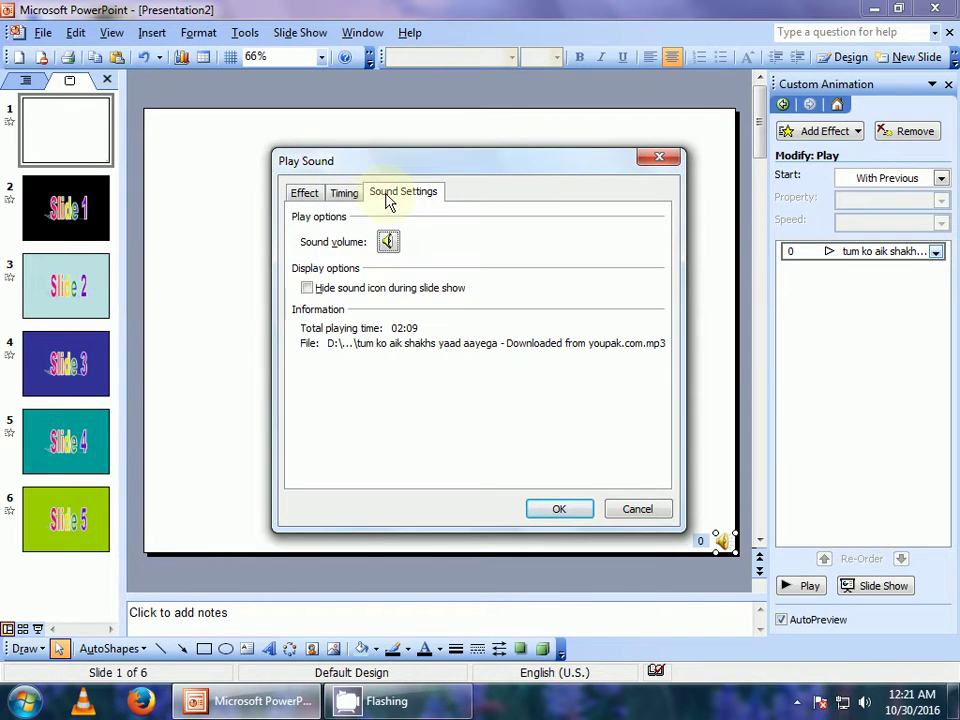
pyautogui.click(307, 289)
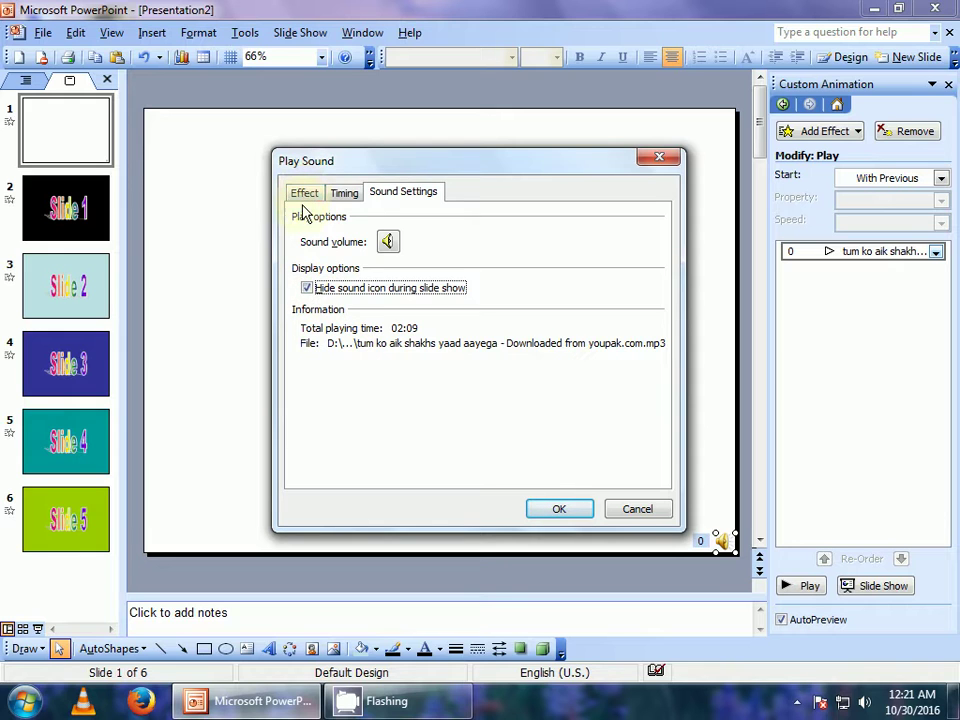
pyautogui.click(304, 198)
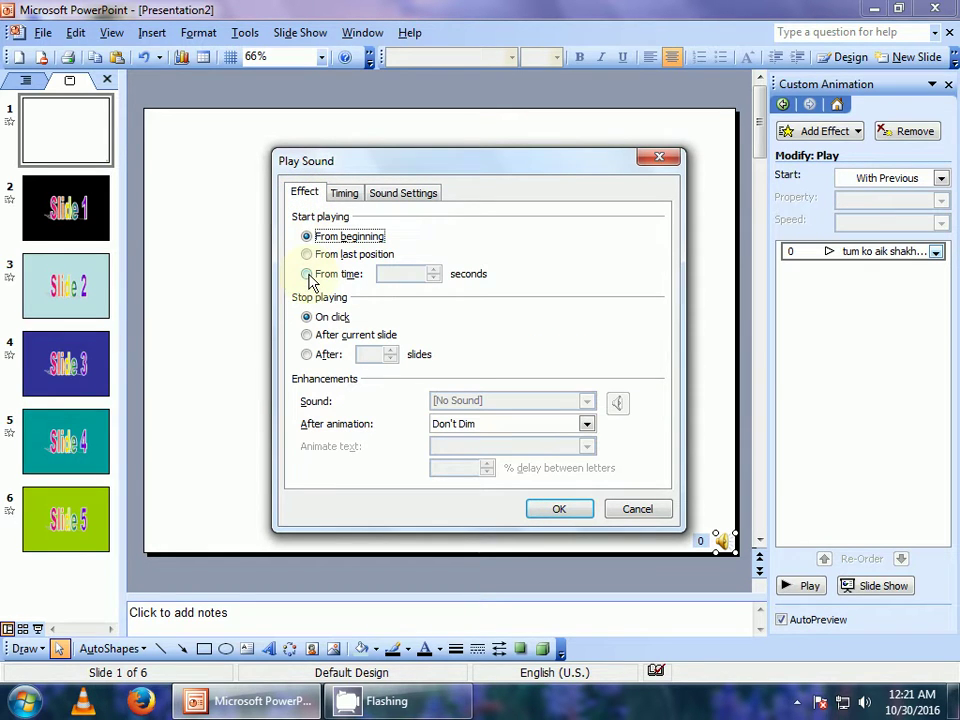
pyautogui.click(308, 356)
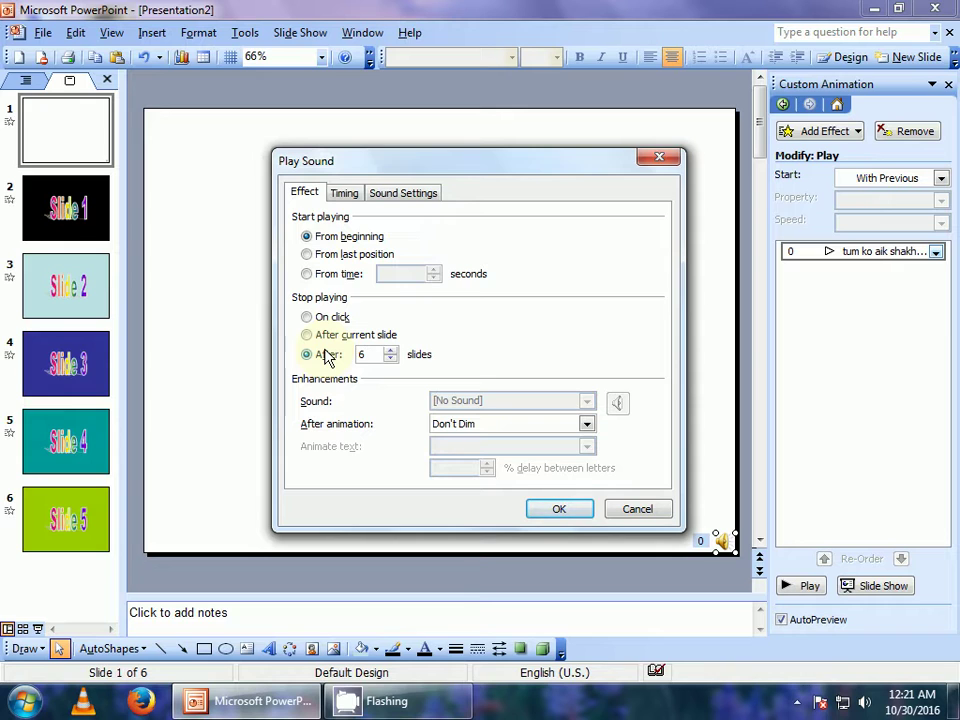
pyautogui.click(328, 358)
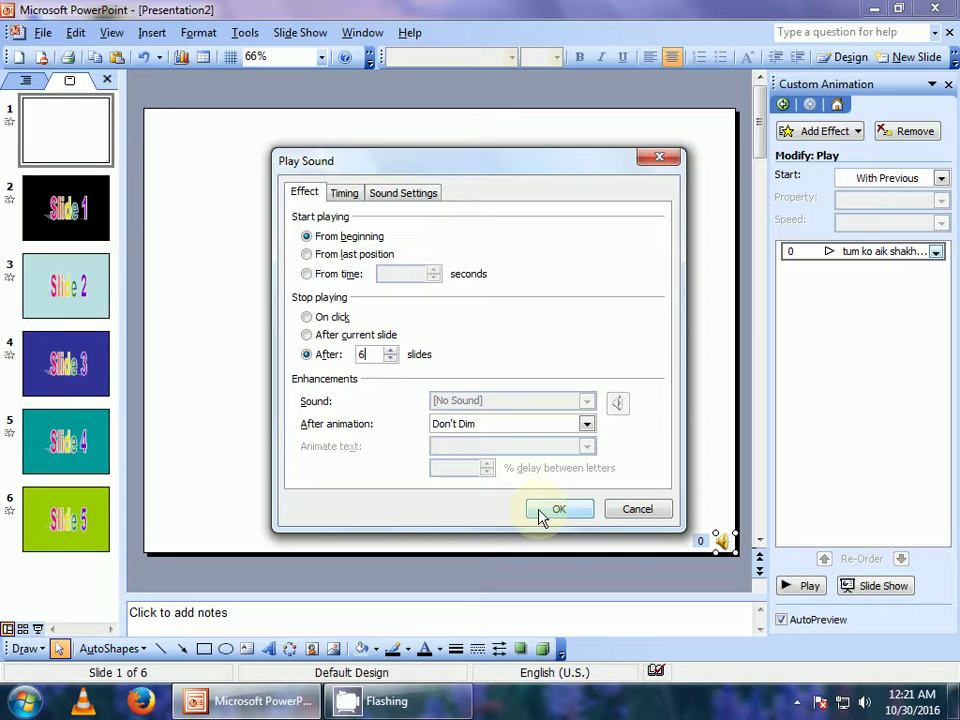
pyautogui.click(541, 512)
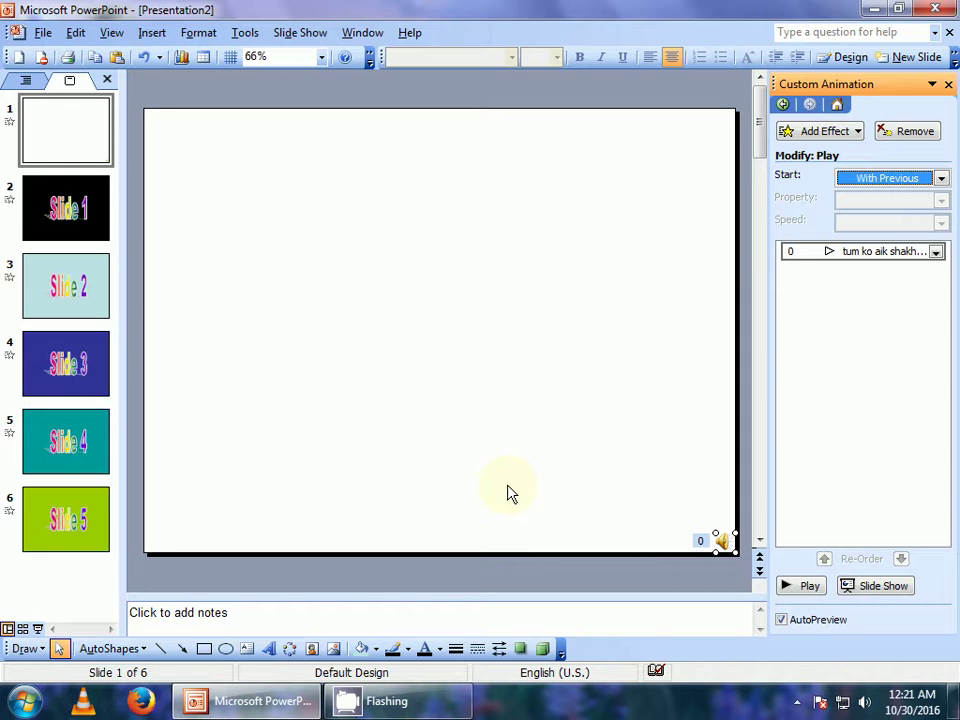
pyautogui.press('F5')
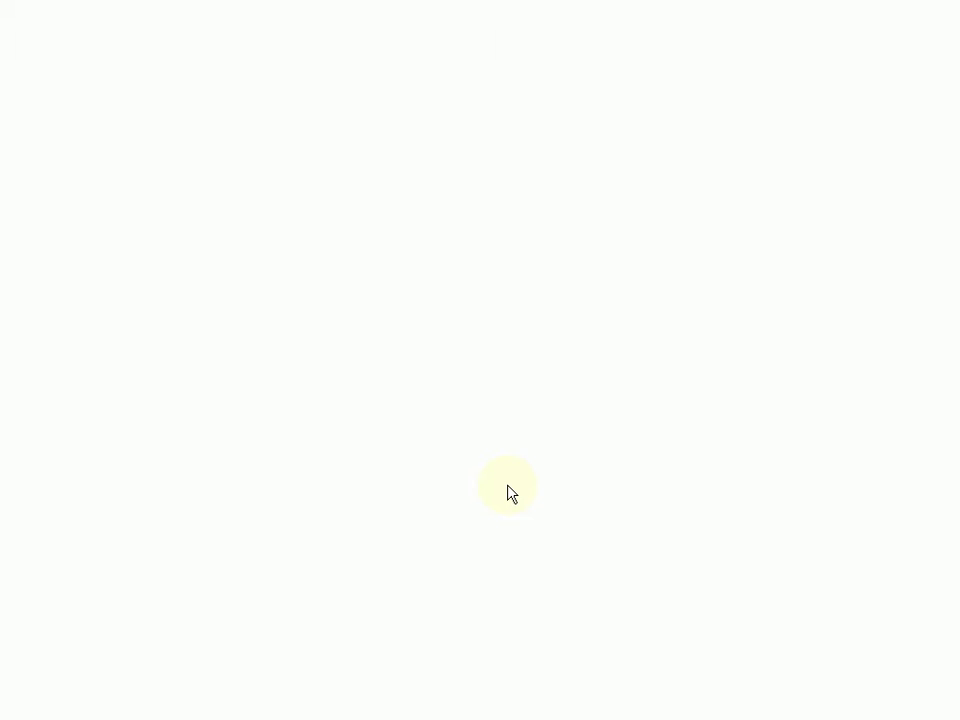
pyautogui.click(508, 490)
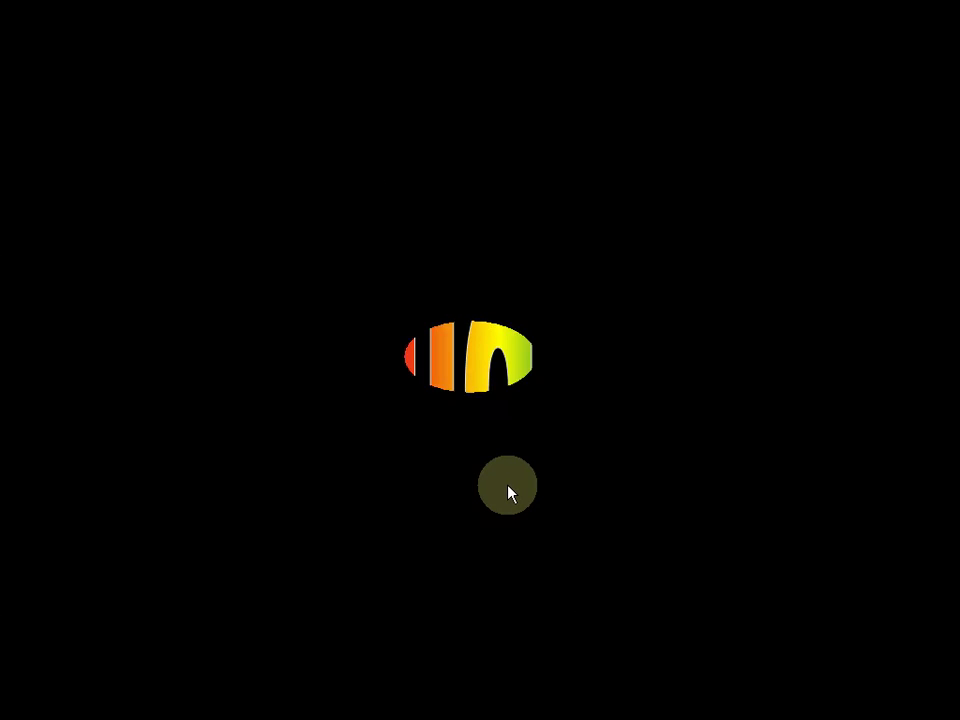
pyautogui.click(508, 490)
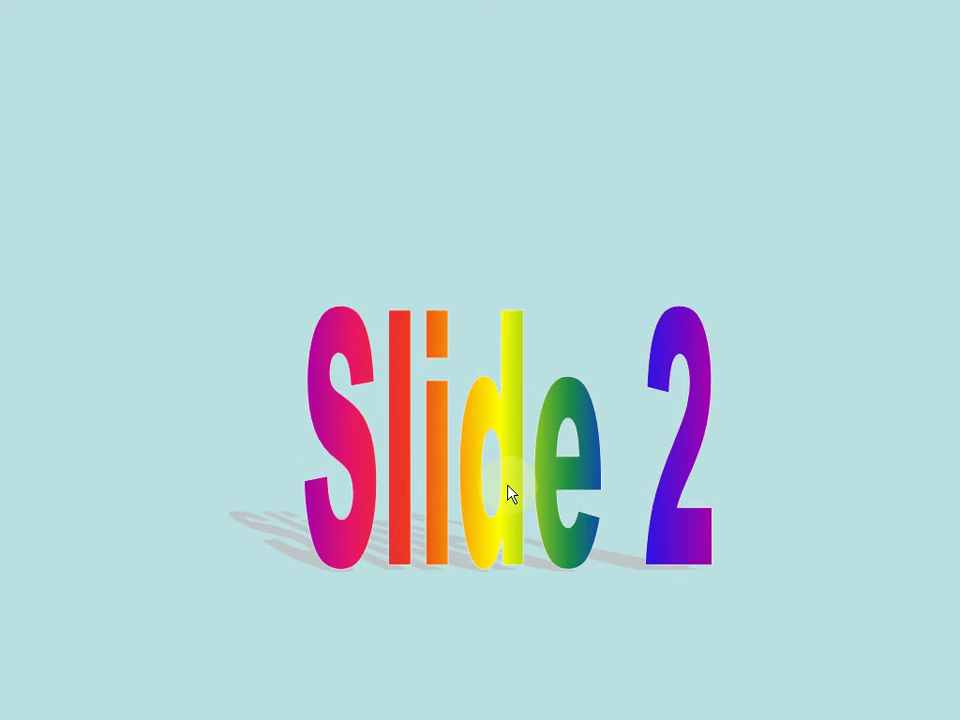
pyautogui.click(508, 490)
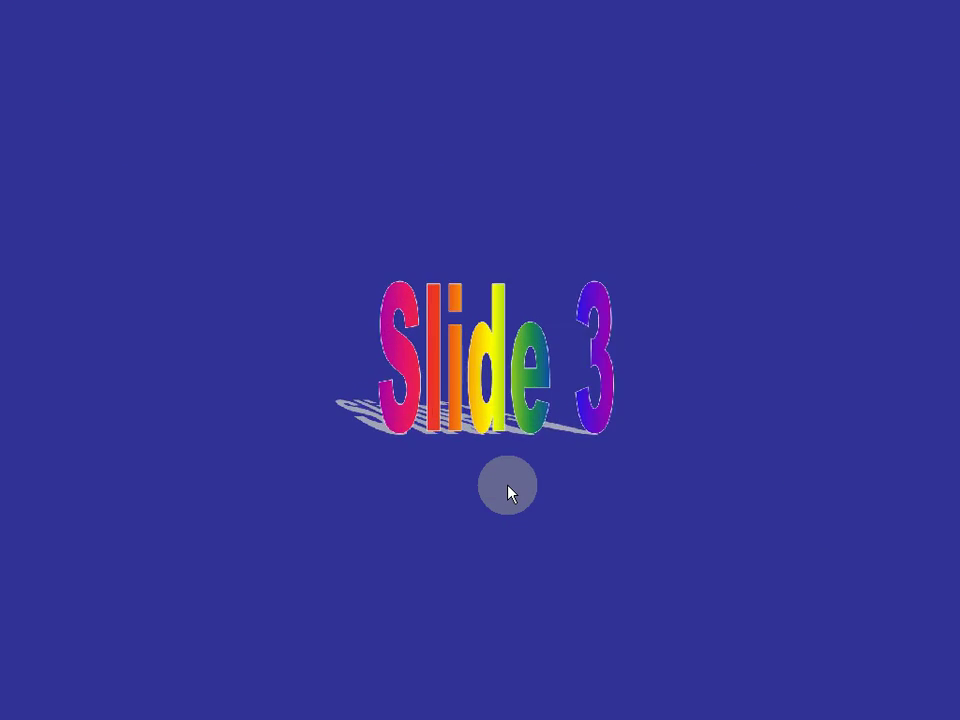
pyautogui.click(508, 490)
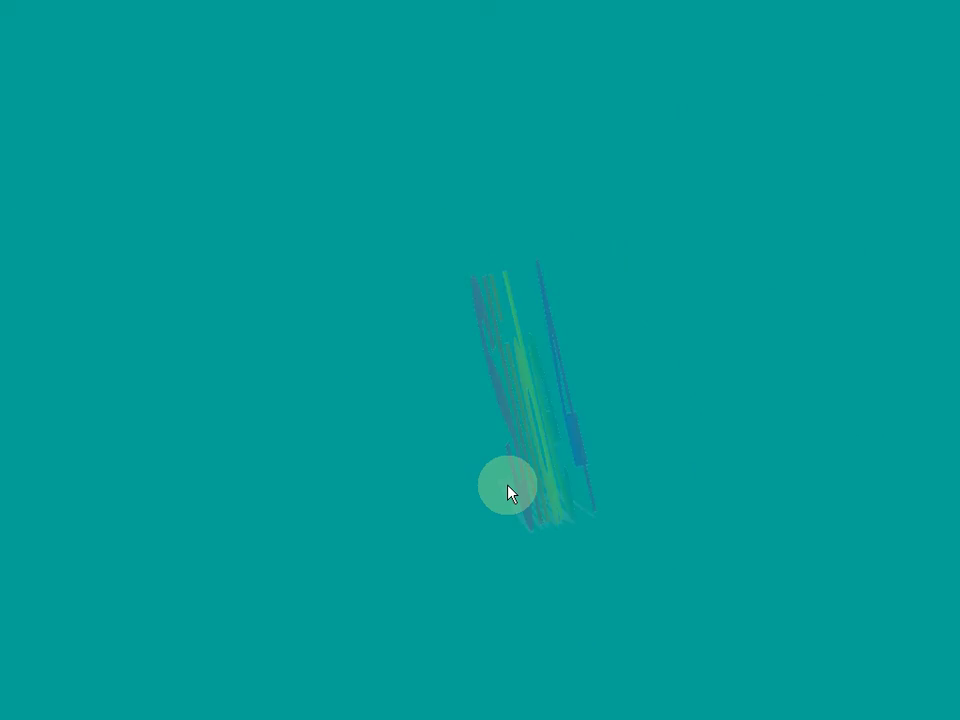
pyautogui.click(508, 490)
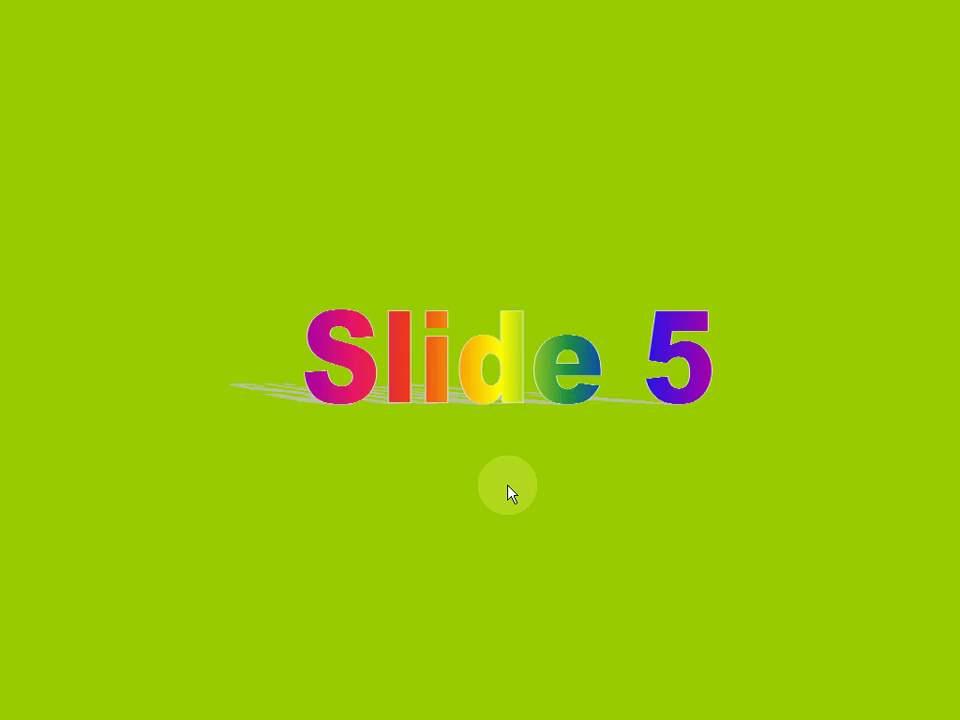
pyautogui.click(508, 490)
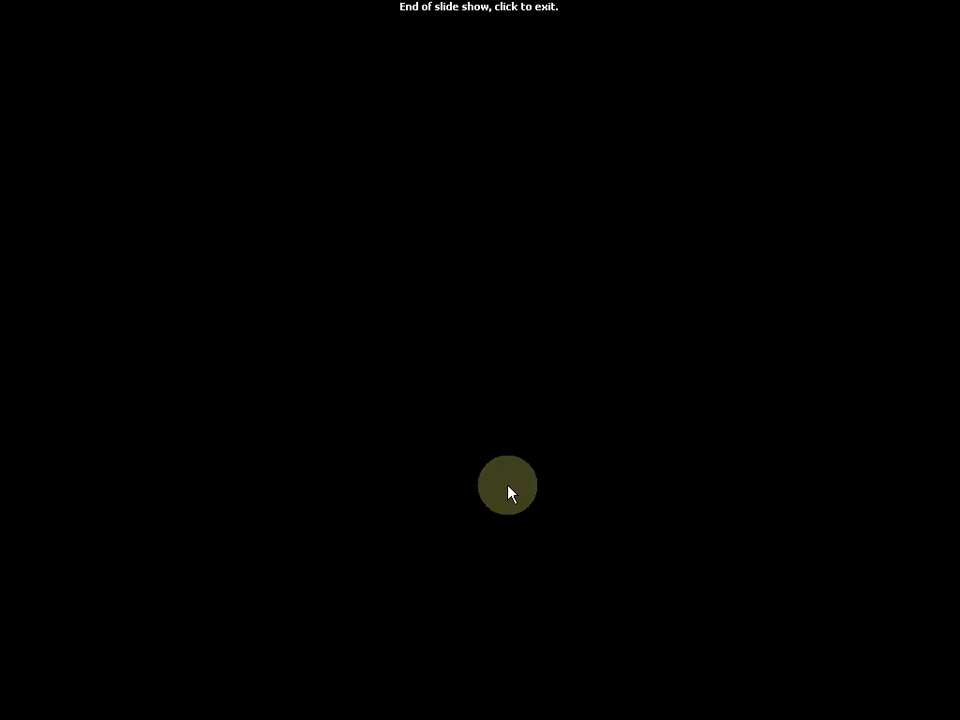
pyautogui.click(508, 490)
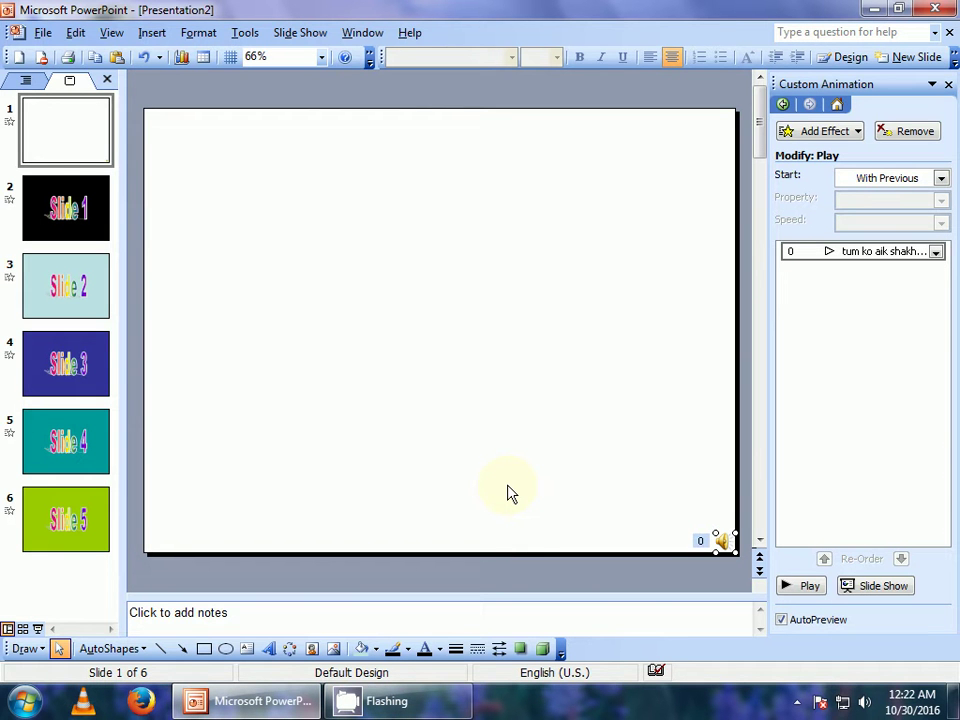